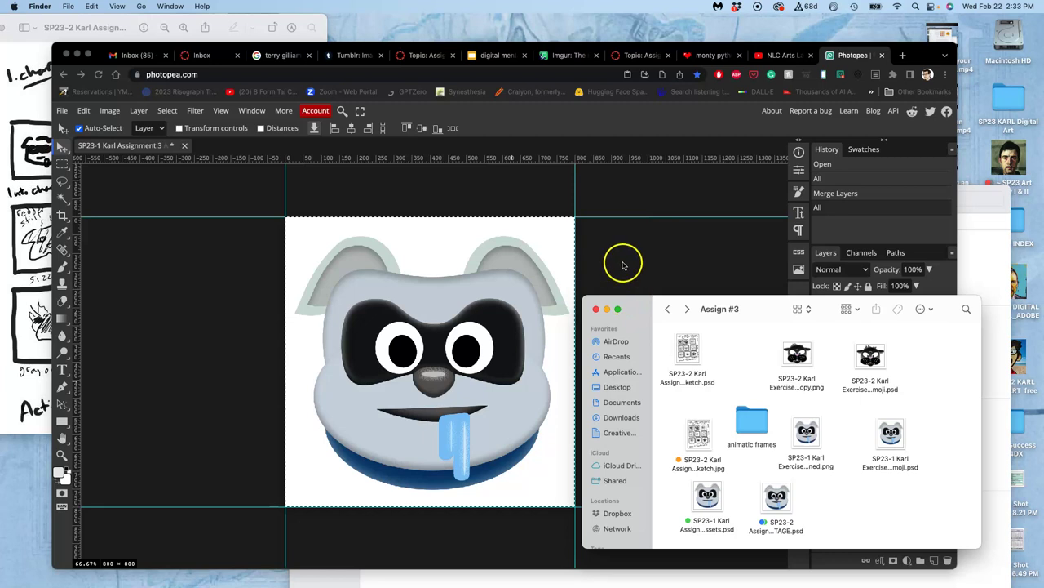
Open the SP23-2 Assign 3 STAGE.psd file from the Assign #3 folder.
click(966, 425)
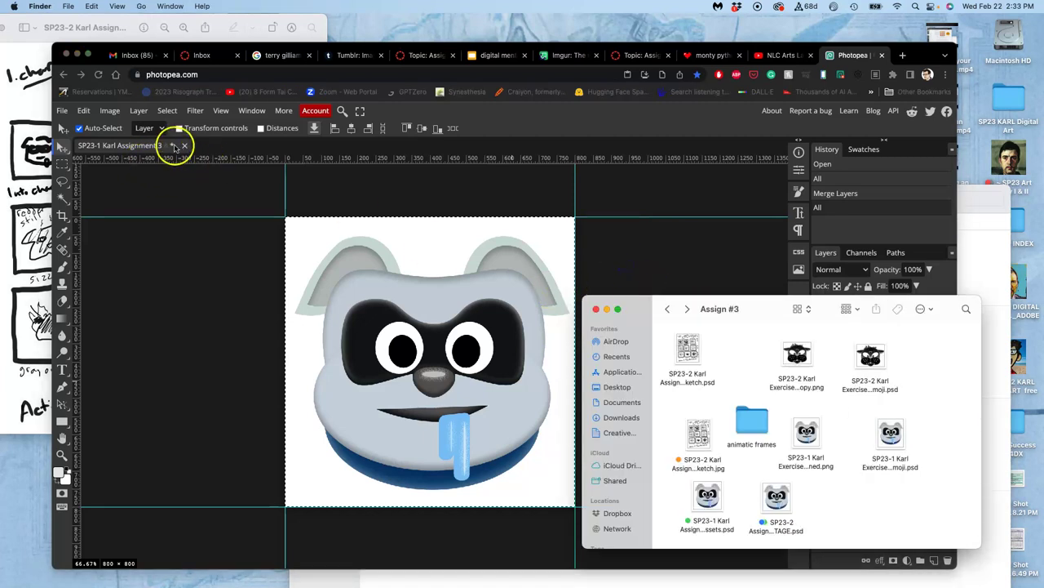
click(63, 111)
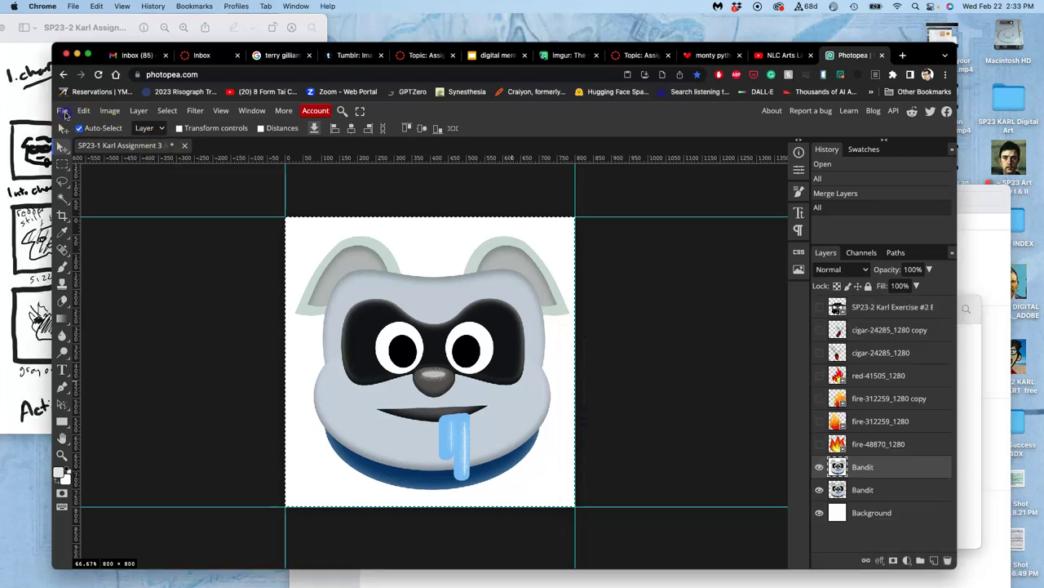
click(63, 111)
click(77, 145)
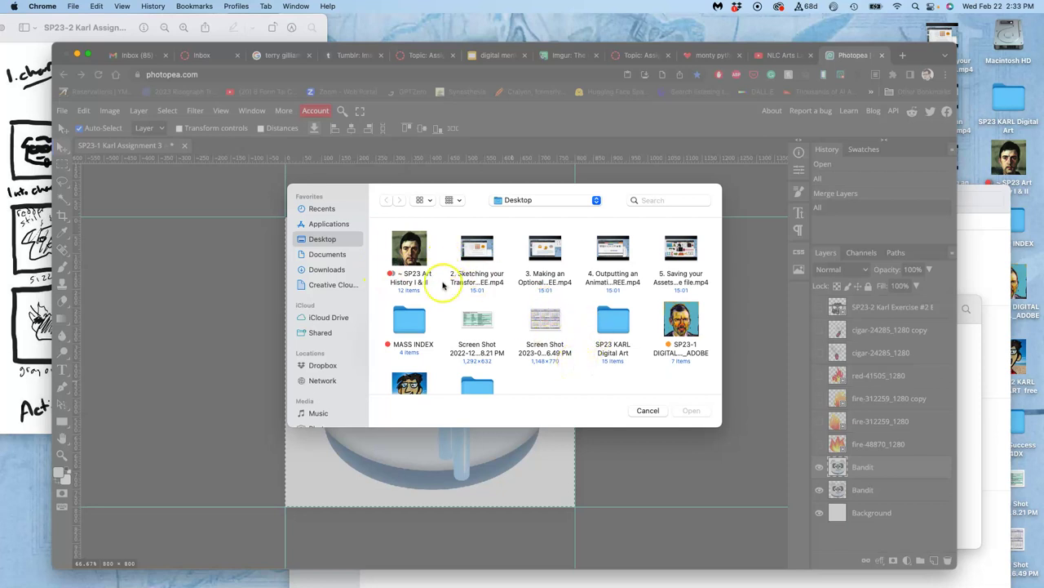
scroll(441, 293, down, 2)
click(409, 360)
double_click(409, 359)
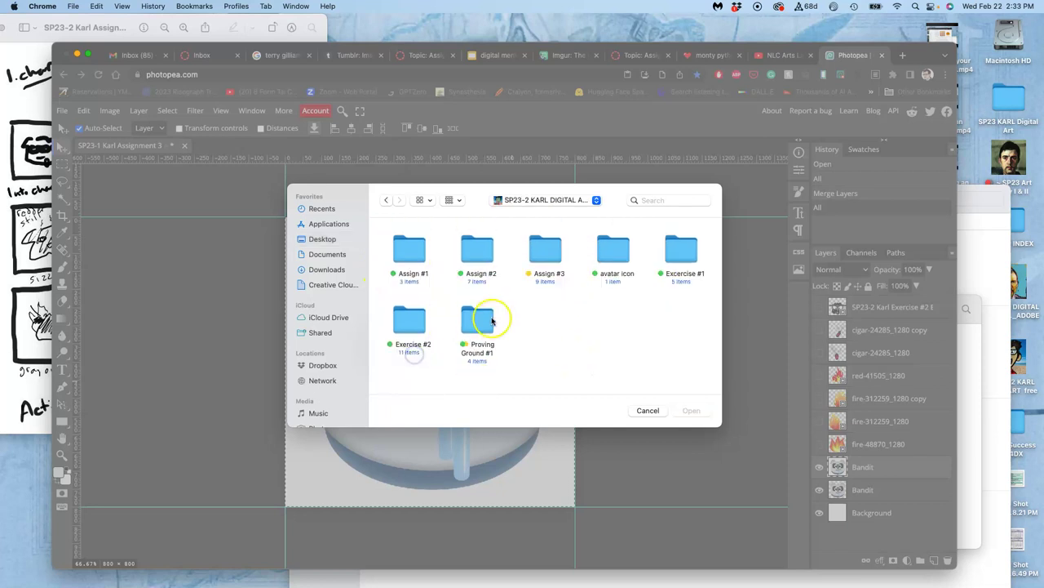
double_click(545, 263)
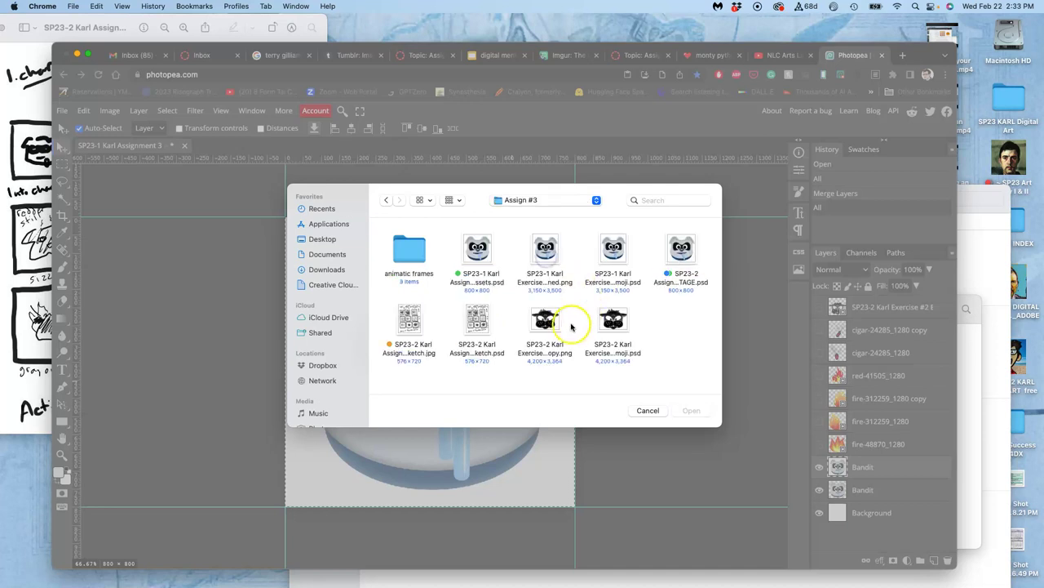
click(679, 254)
click(690, 410)
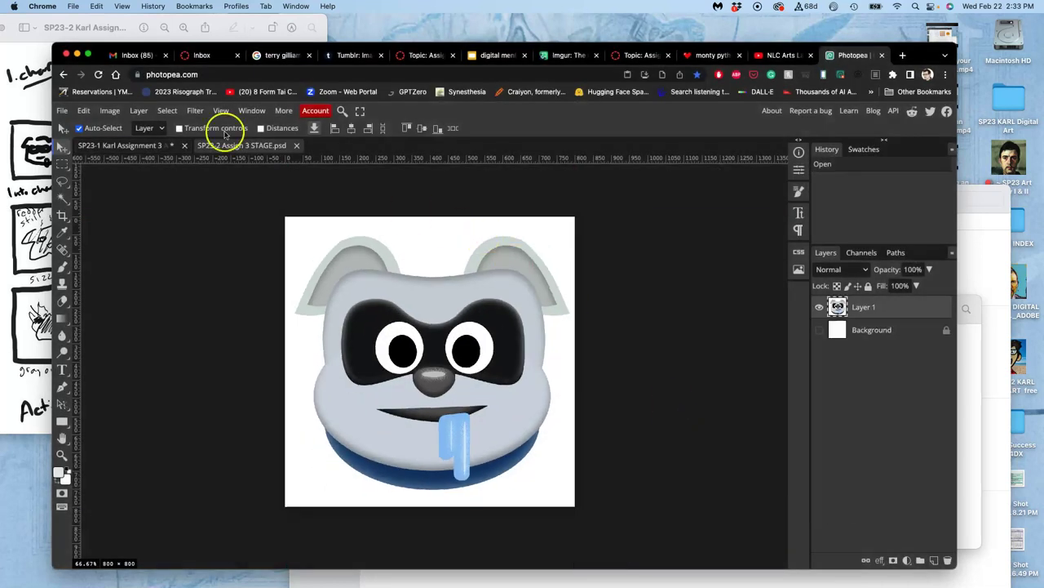
Compare the assets document with the stage document and review the opening frames of the storyboard sketch.
click(121, 146)
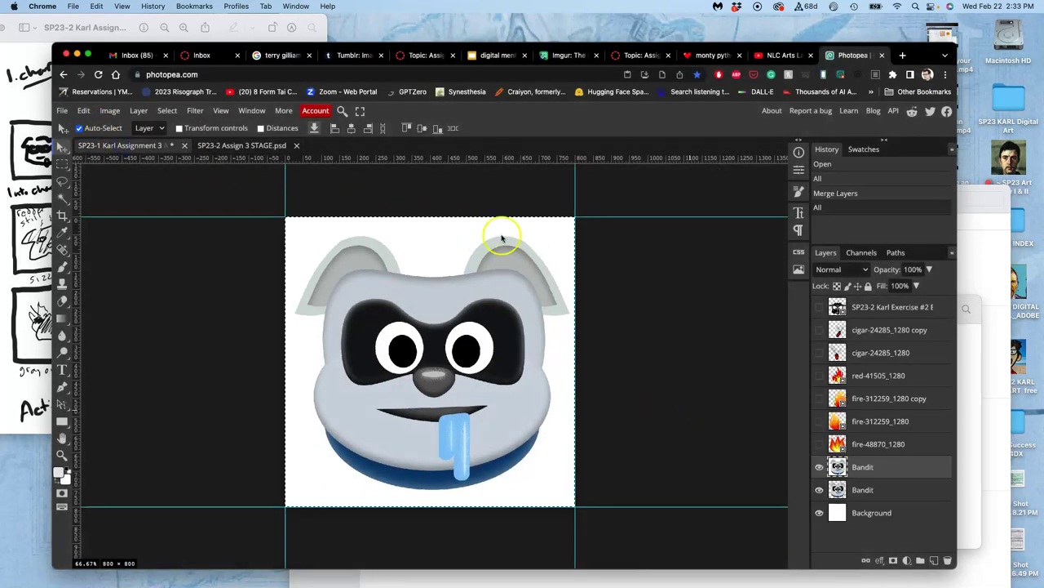
click(257, 148)
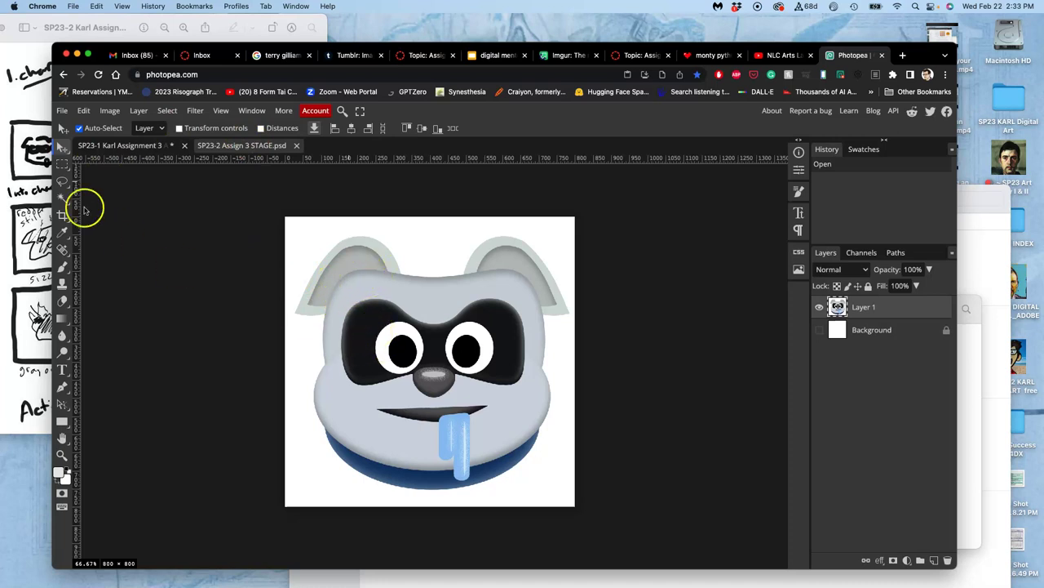
click(36, 169)
click(376, 227)
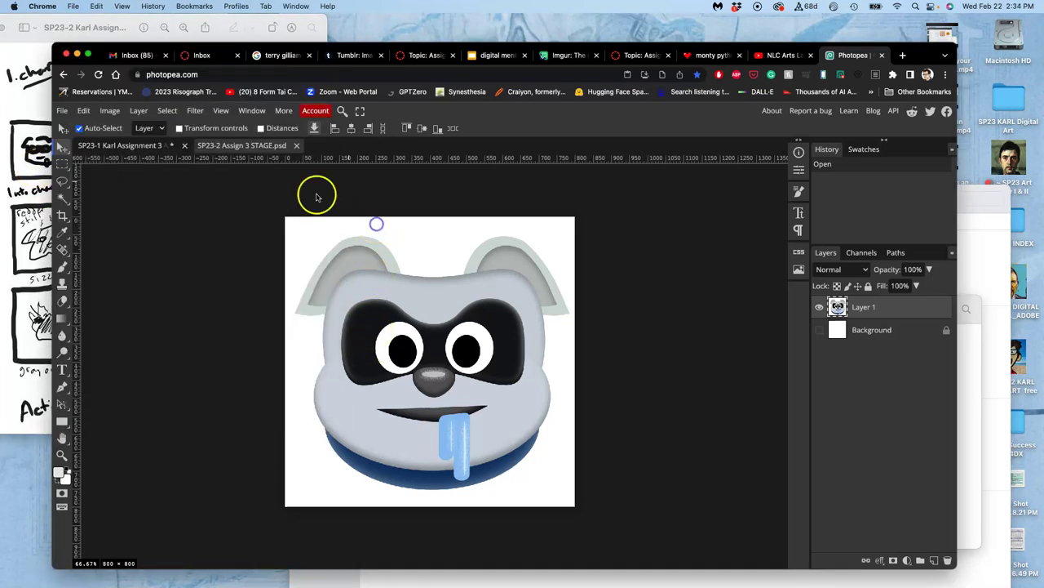
click(159, 145)
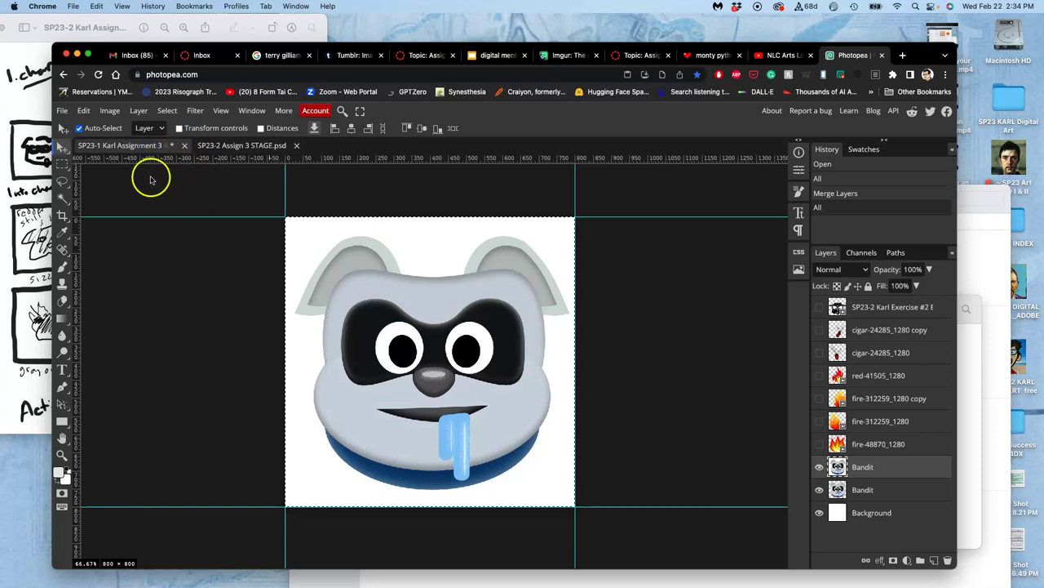
click(36, 166)
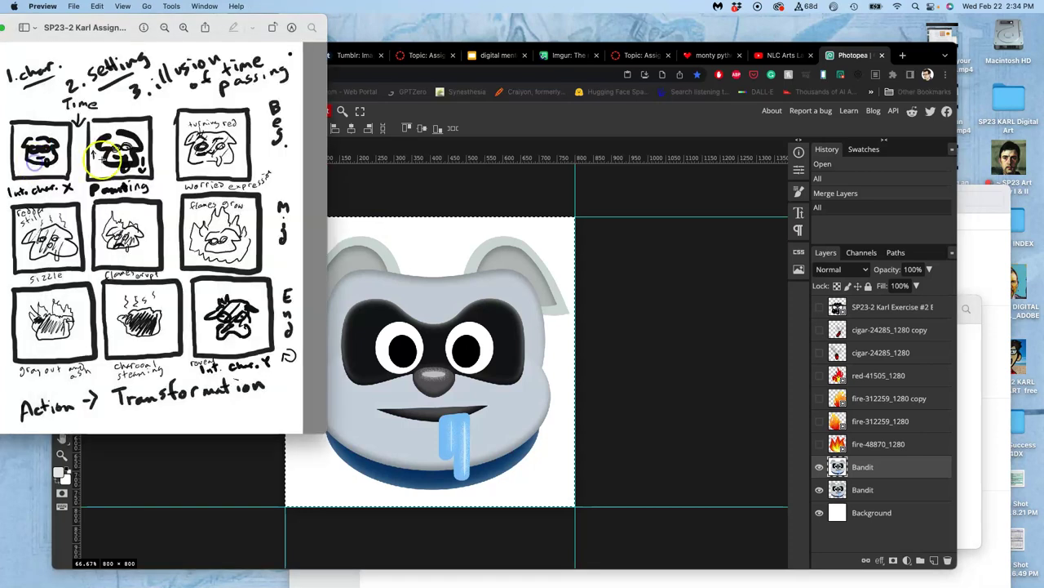
click(440, 296)
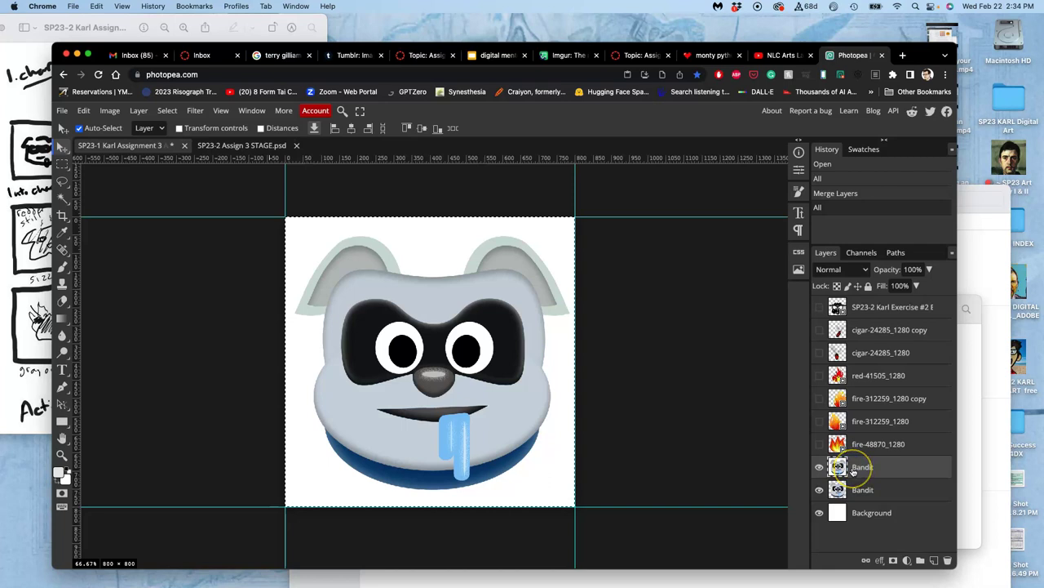
Clear the selection in the assets document and delete the upper of the two Bandit layers.
key(super+d)
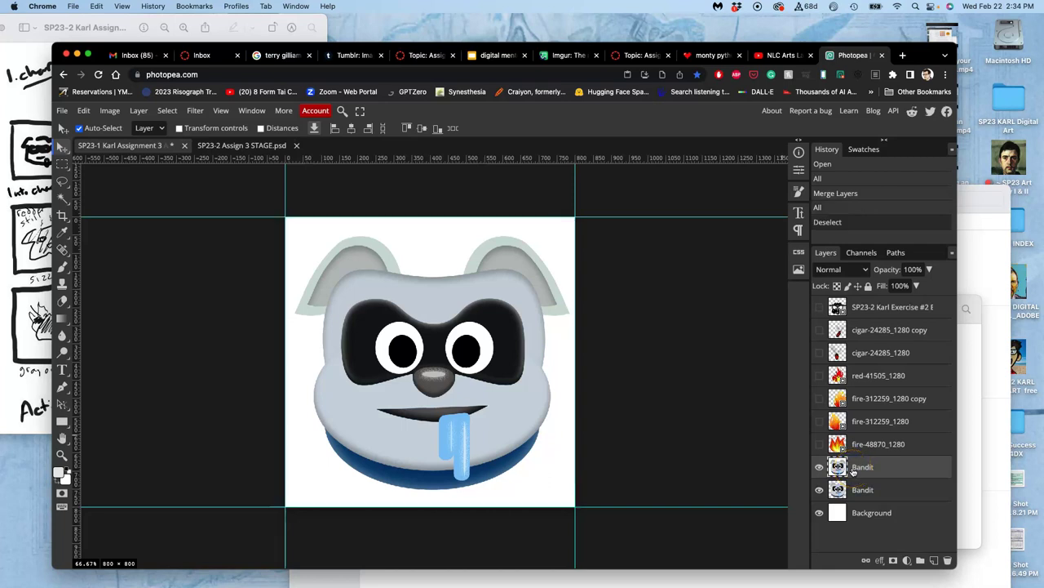
click(703, 438)
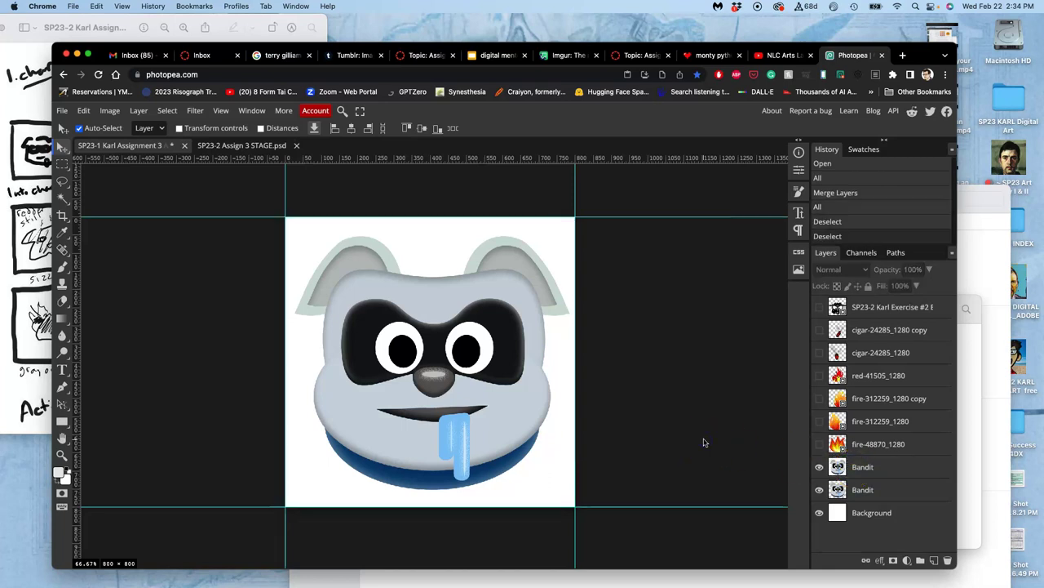
click(873, 470)
key(Delete)
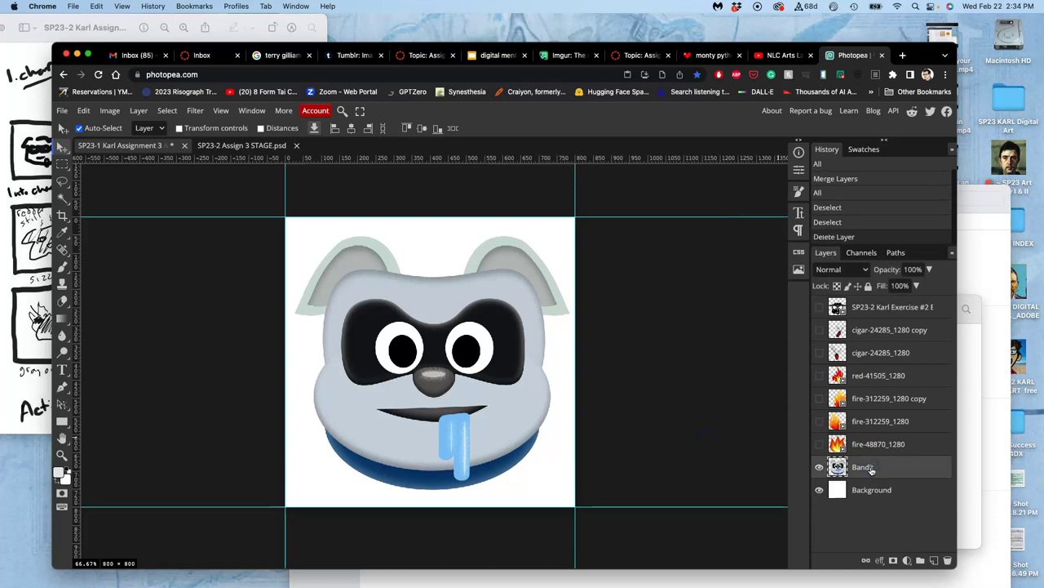
Duplicate the Bandit layer, hide the original, and check the panting frame in the storyboard sketch.
key(ctrl+j)
click(818, 490)
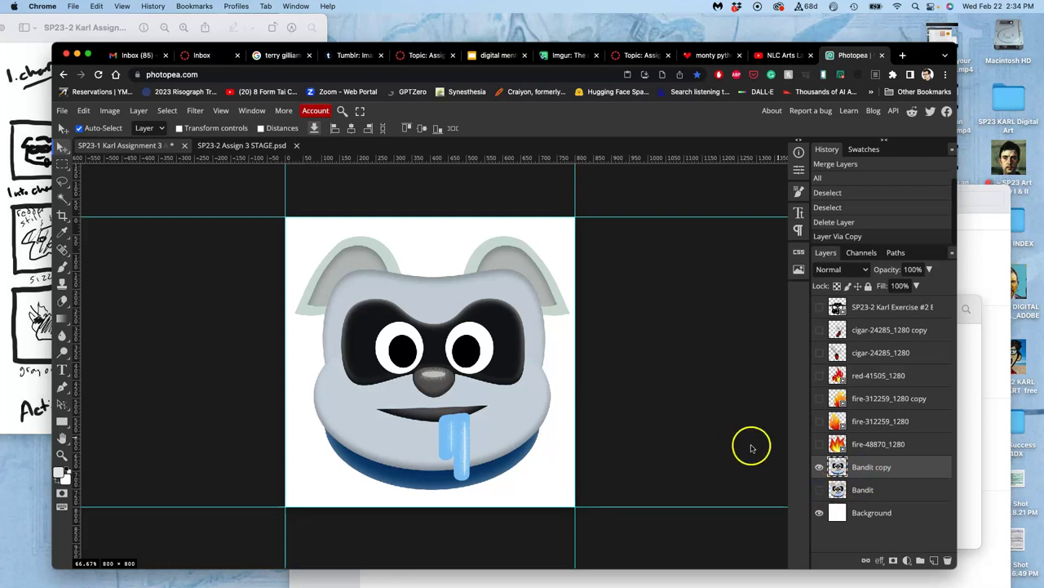
click(45, 208)
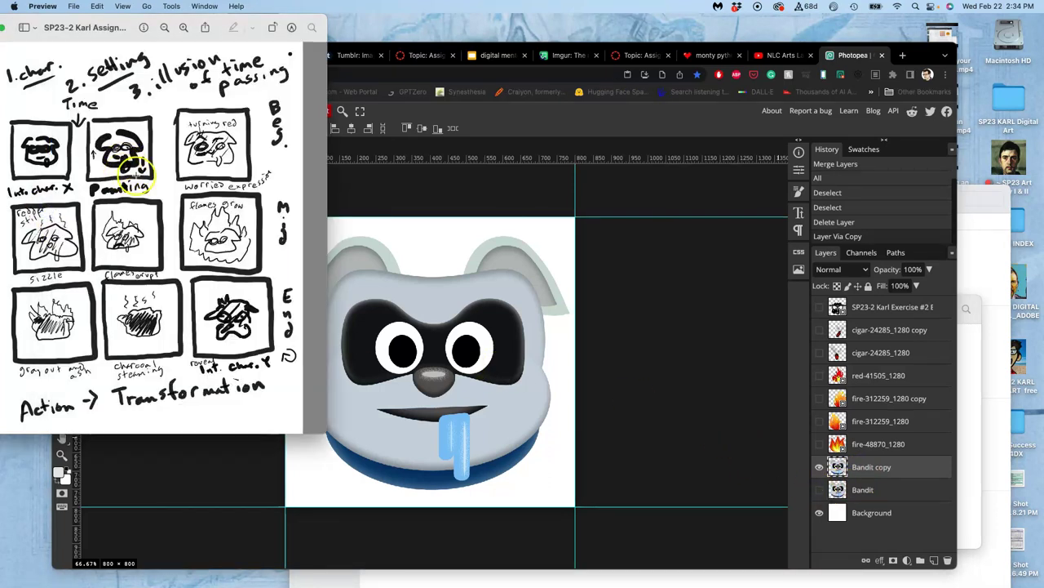
click(417, 372)
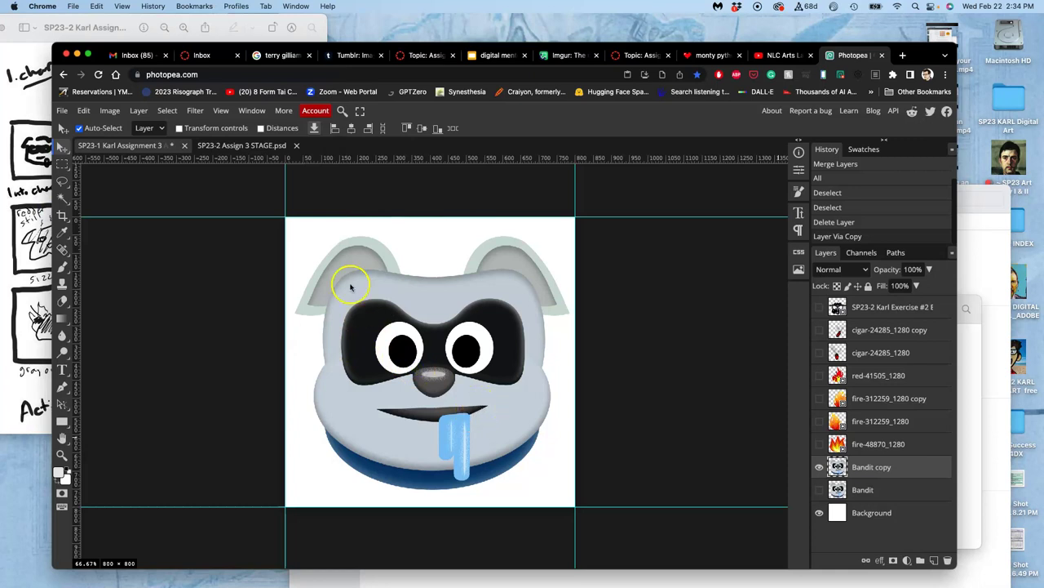
Puppet-warp the Bandit copy layer, pinning the ears, cheeks and chin and pulling the top of the head slightly upward.
click(109, 110)
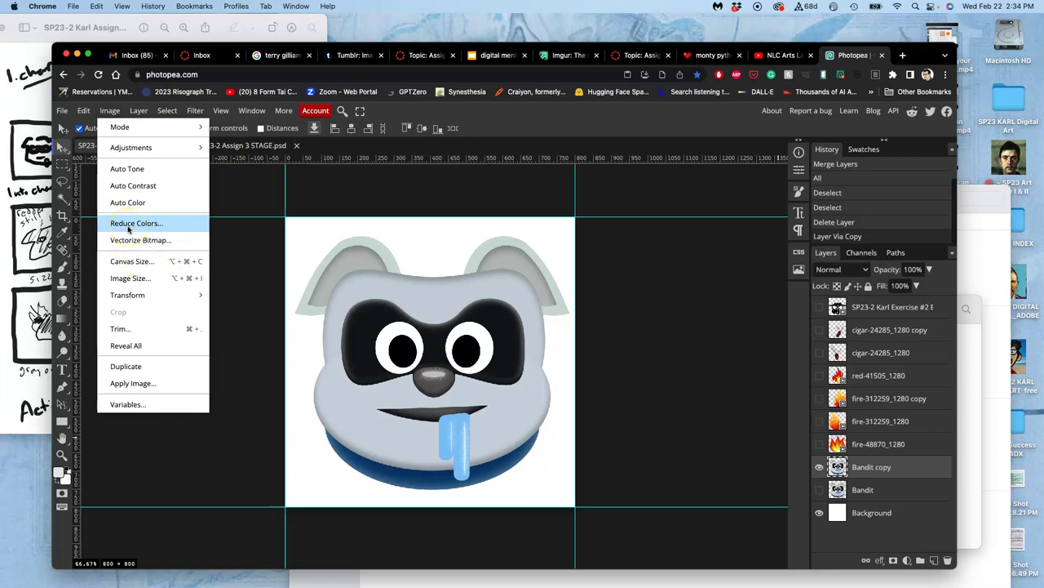
mouse_move(84, 114)
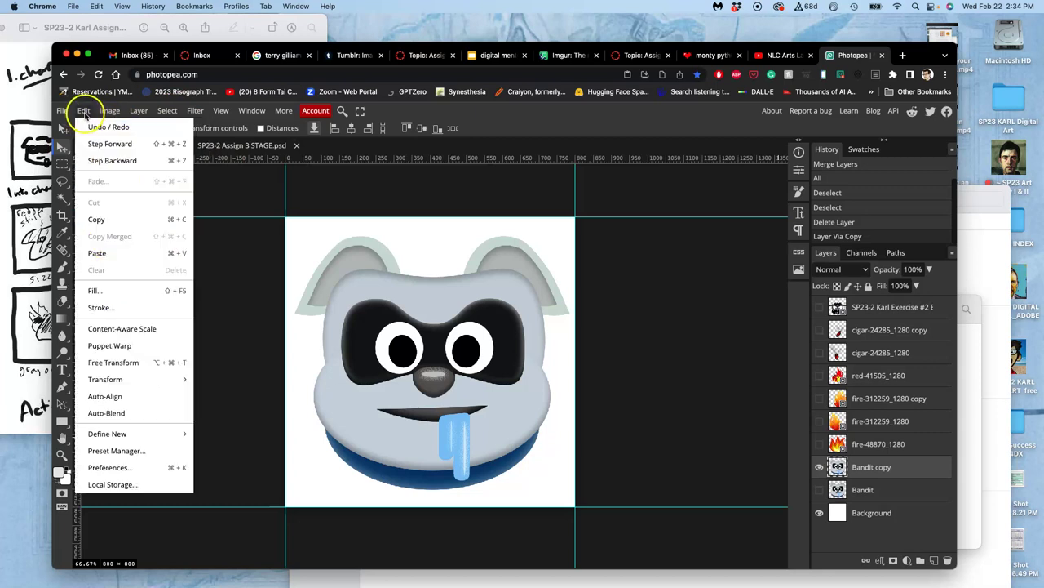
click(109, 345)
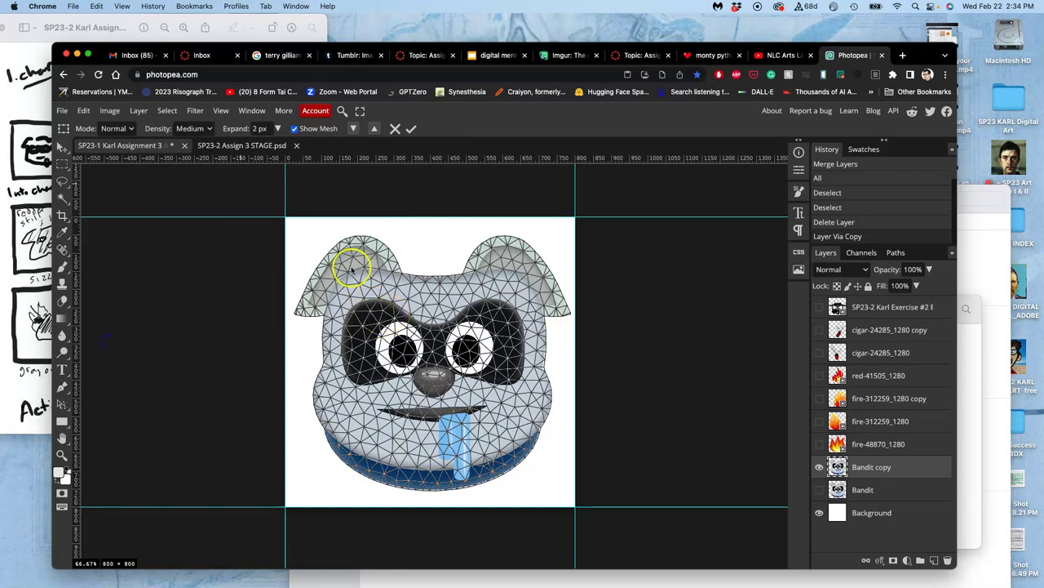
click(341, 242)
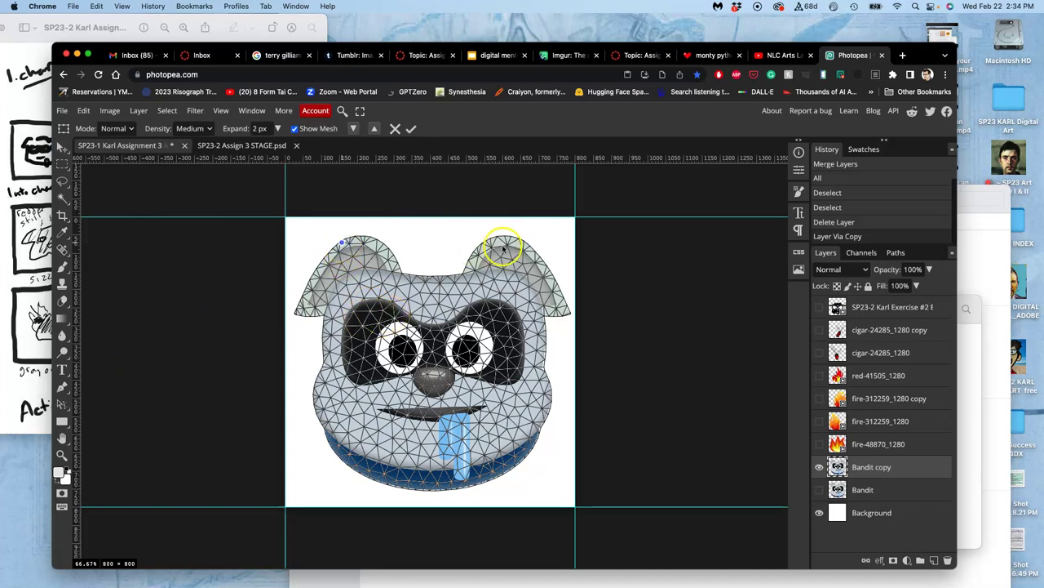
click(532, 438)
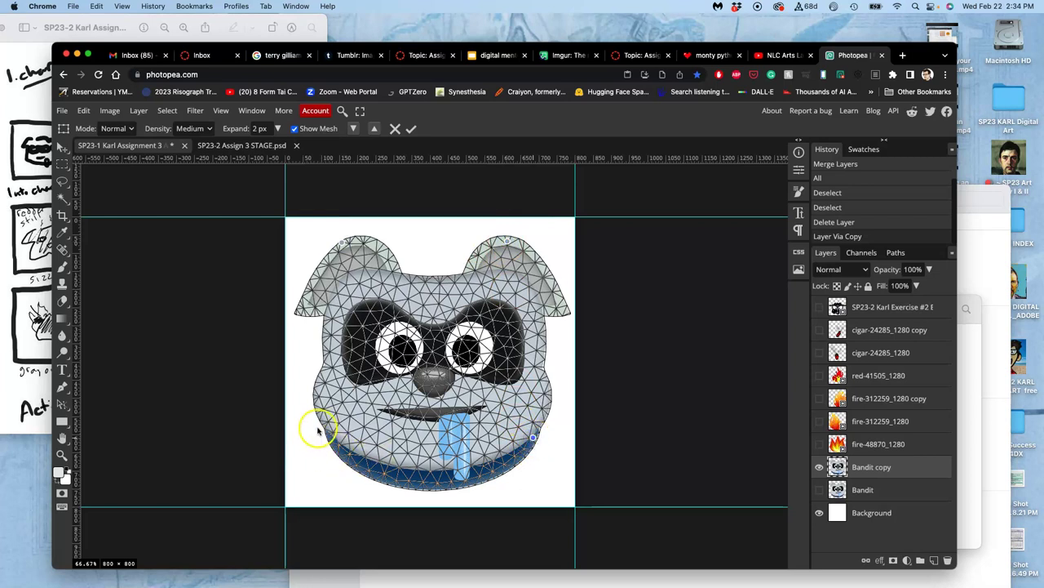
click(451, 447)
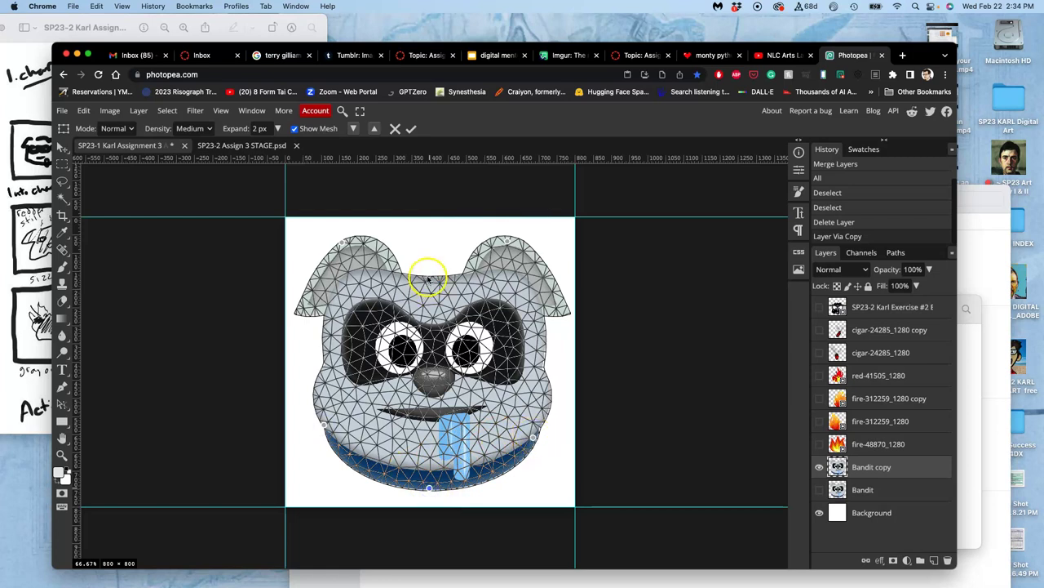
drag(427, 278, 425, 270)
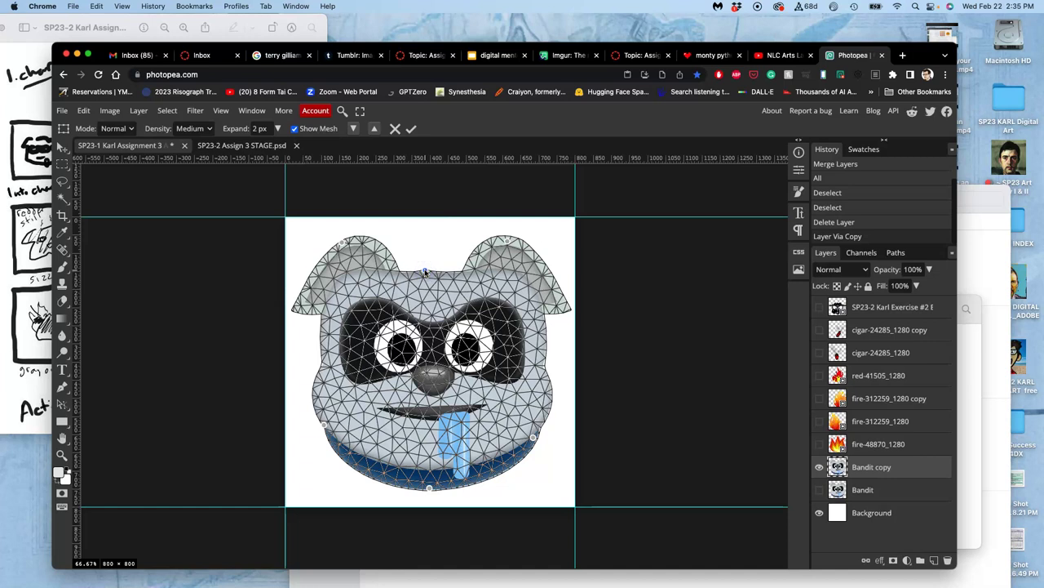
key(Return)
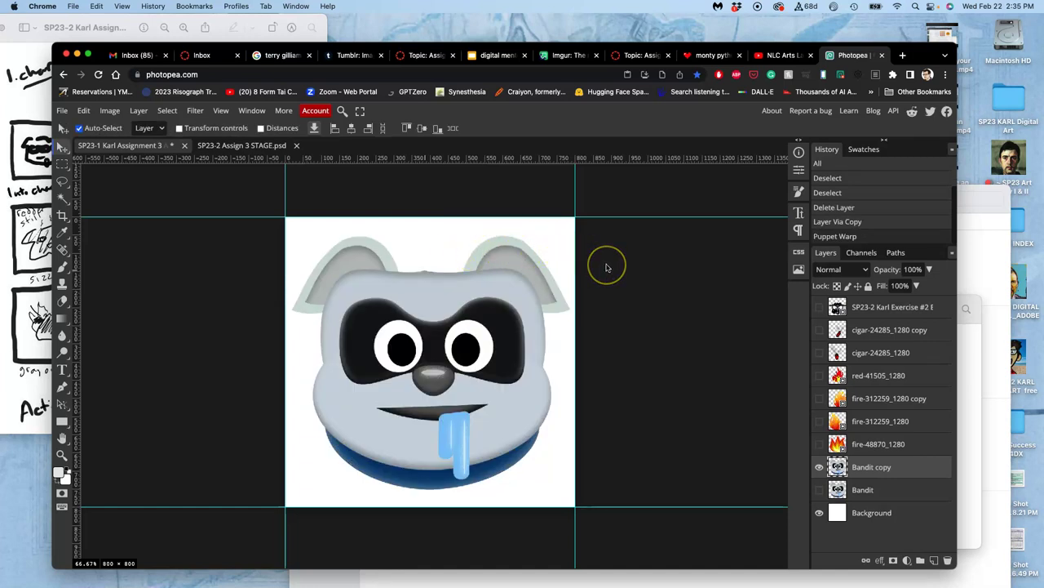
Show the original Bandit layer and toggle the warped copy's visibility repeatedly to preview the panting motion.
click(913, 467)
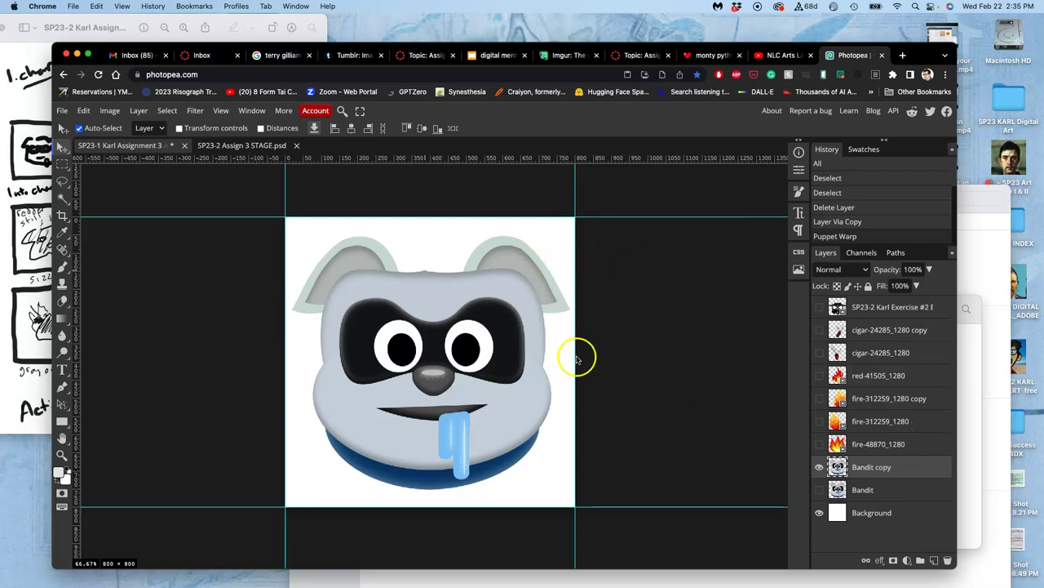
click(820, 466)
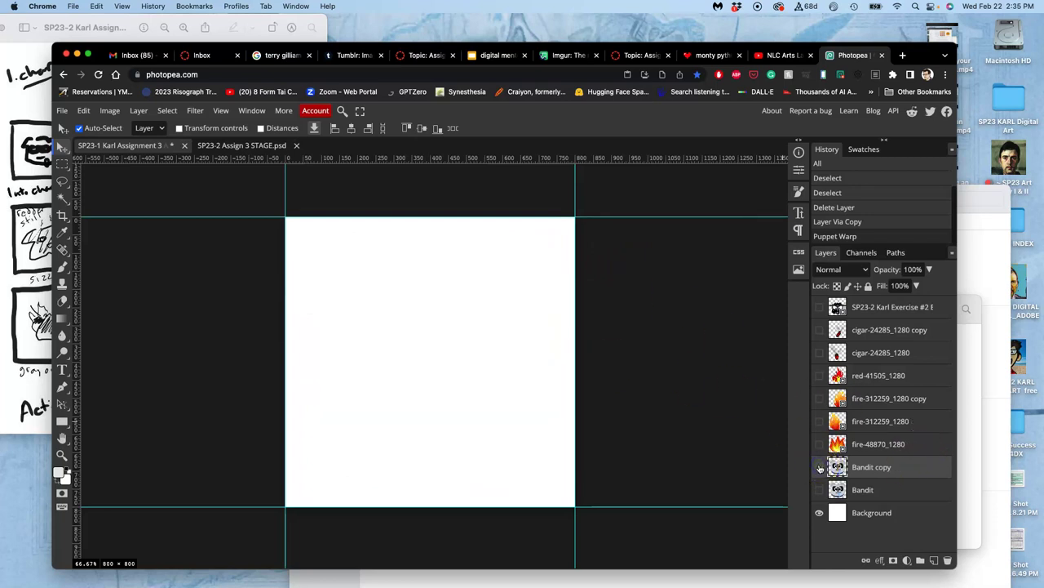
click(820, 467)
click(819, 490)
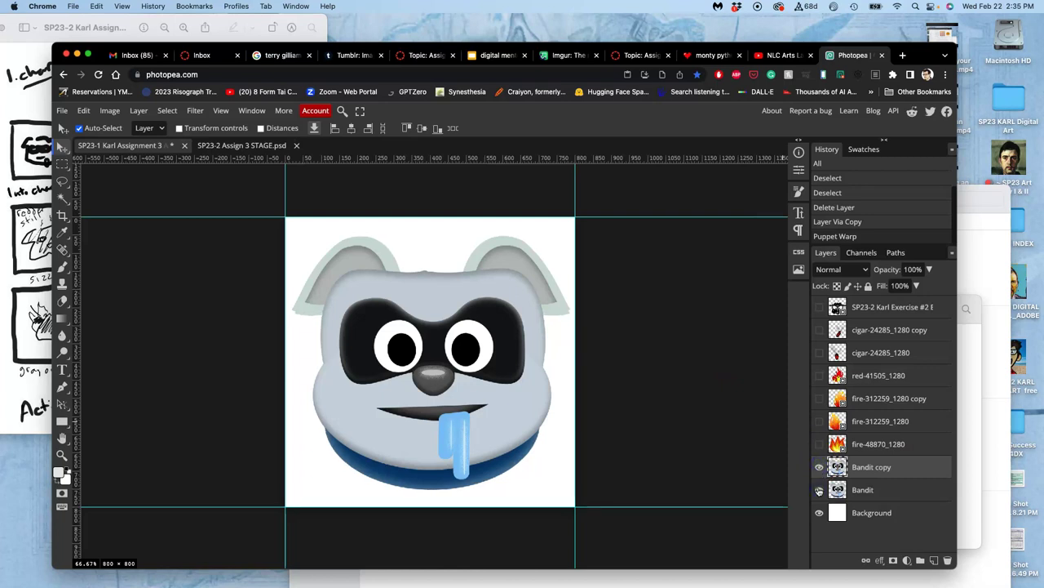
click(820, 467)
click(820, 467)
click(820, 467)
click(820, 467)
click(821, 466)
click(820, 467)
click(820, 467)
click(820, 467)
click(820, 467)
click(820, 466)
click(820, 467)
click(820, 466)
click(820, 467)
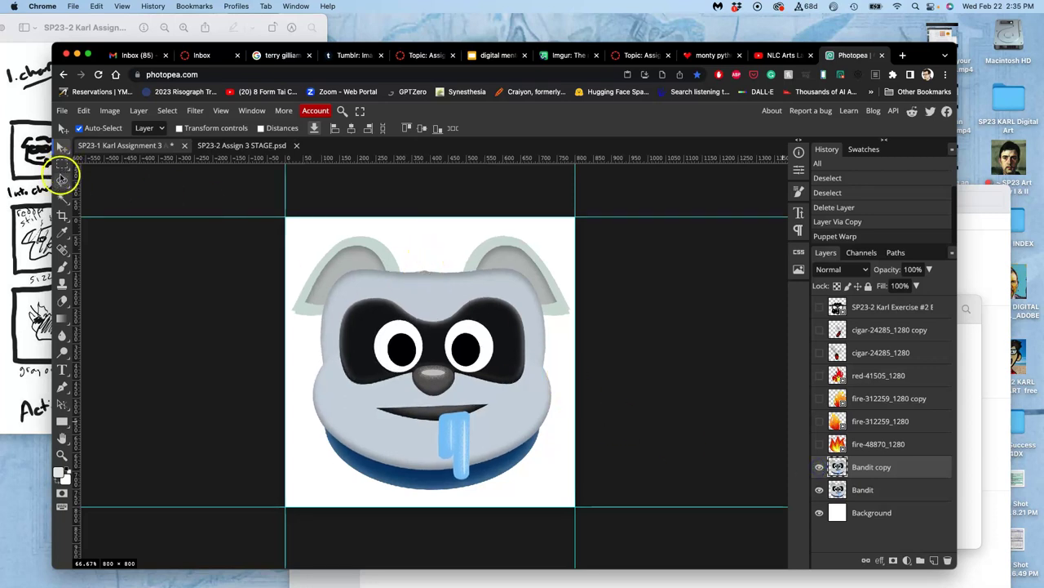
Erase the small bump on top of the Bandit copy's head with an elliptical selection, then deselect.
right_click(63, 167)
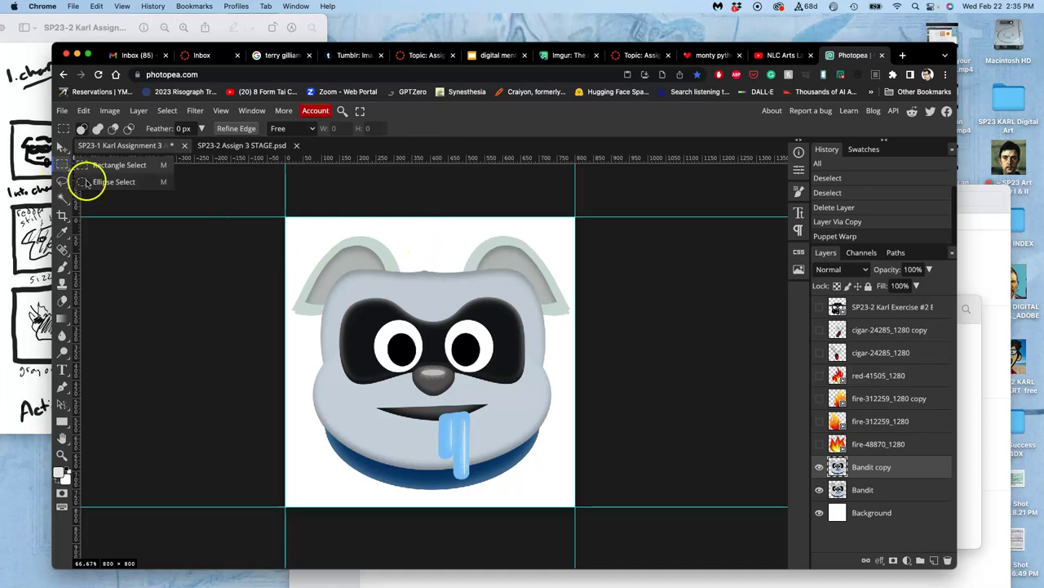
click(87, 182)
drag(401, 256, 436, 266)
key(Delete)
key(ctrl+d)
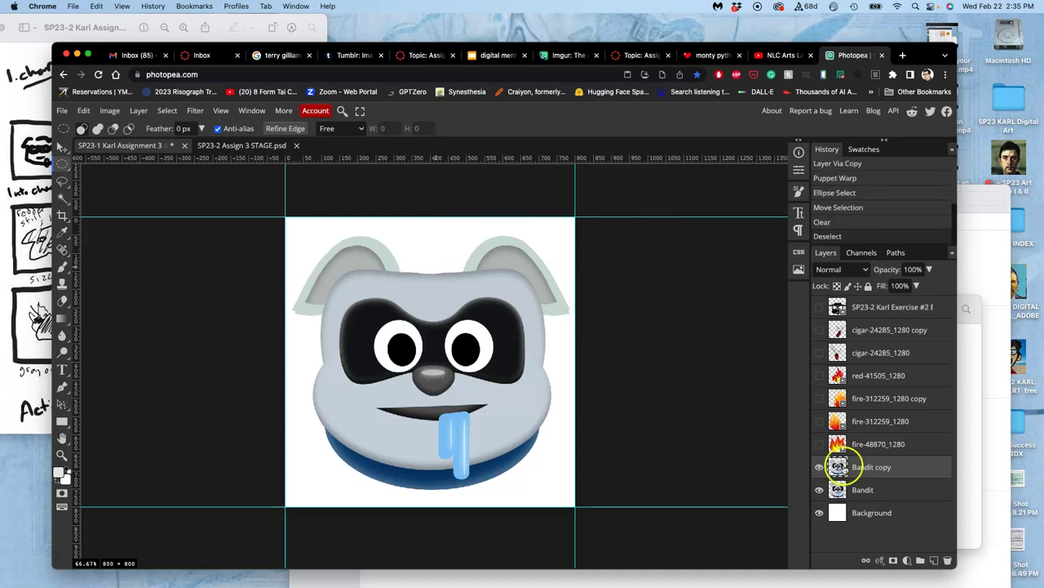
Preview the cleaned-up head movement by repeatedly toggling the Bandit copy layer and checking the original Bandit layer.
click(819, 467)
click(818, 467)
double_click(819, 467)
double_click(818, 467)
double_click(818, 466)
double_click(818, 467)
click(819, 466)
double_click(819, 467)
double_click(819, 467)
double_click(818, 467)
click(818, 467)
double_click(818, 467)
double_click(818, 467)
double_click(818, 467)
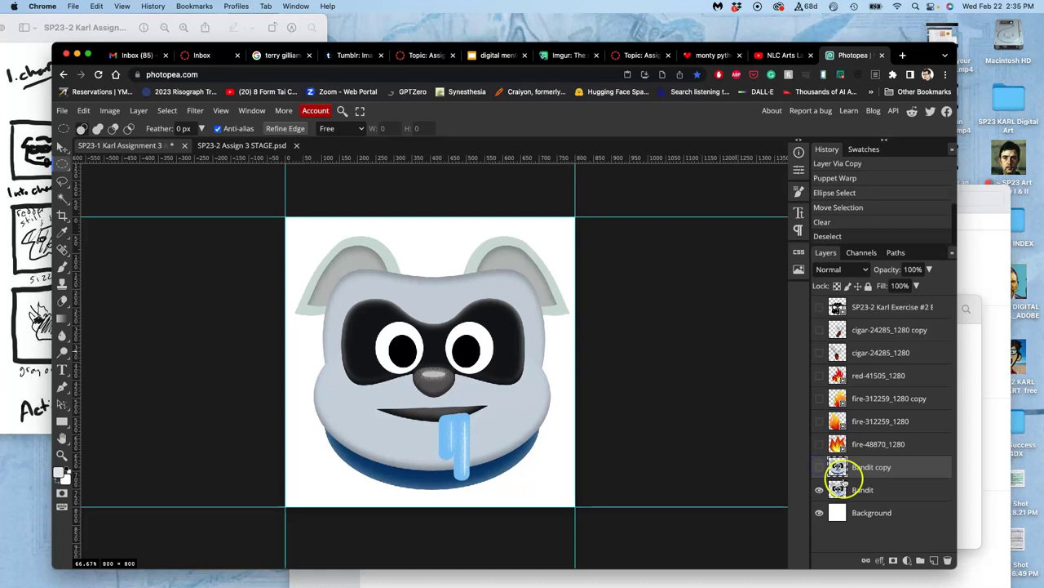
click(819, 467)
click(819, 468)
click(819, 490)
click(820, 490)
Show the Bandit copy layer and delete it.
click(820, 470)
drag(819, 471, 858, 470)
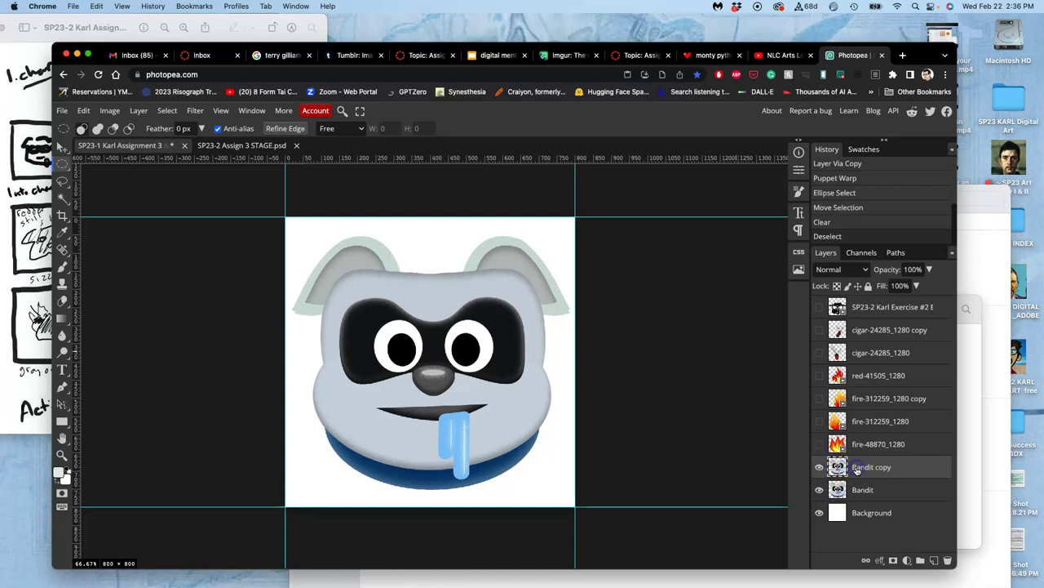
key(Delete)
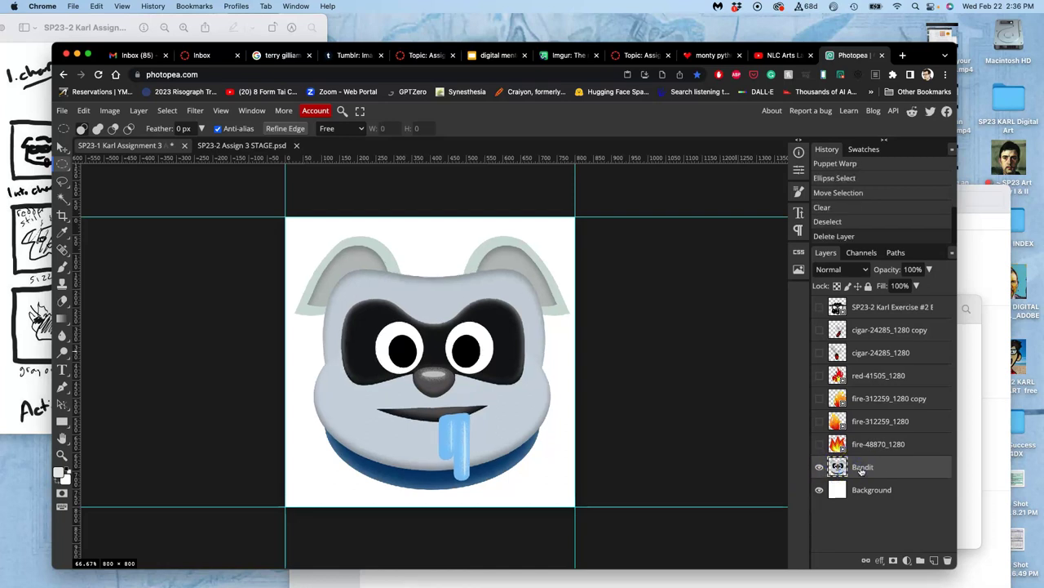
Duplicate the Bandit layer and puppet-warp the copy, pinning the ears, cheeks and chin and nudging both cheek pins slightly upward.
key(super+j)
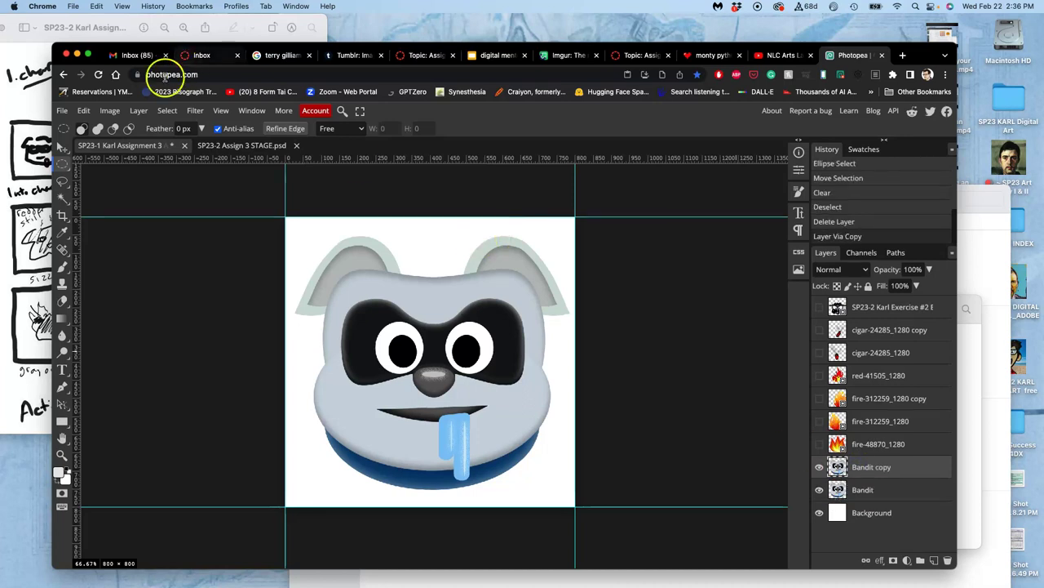
click(85, 111)
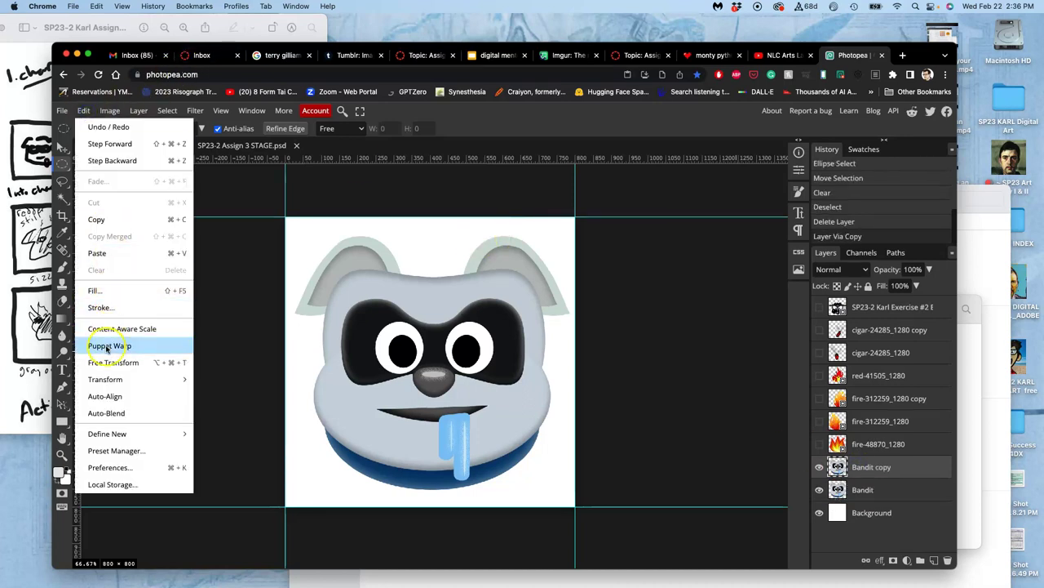
click(106, 347)
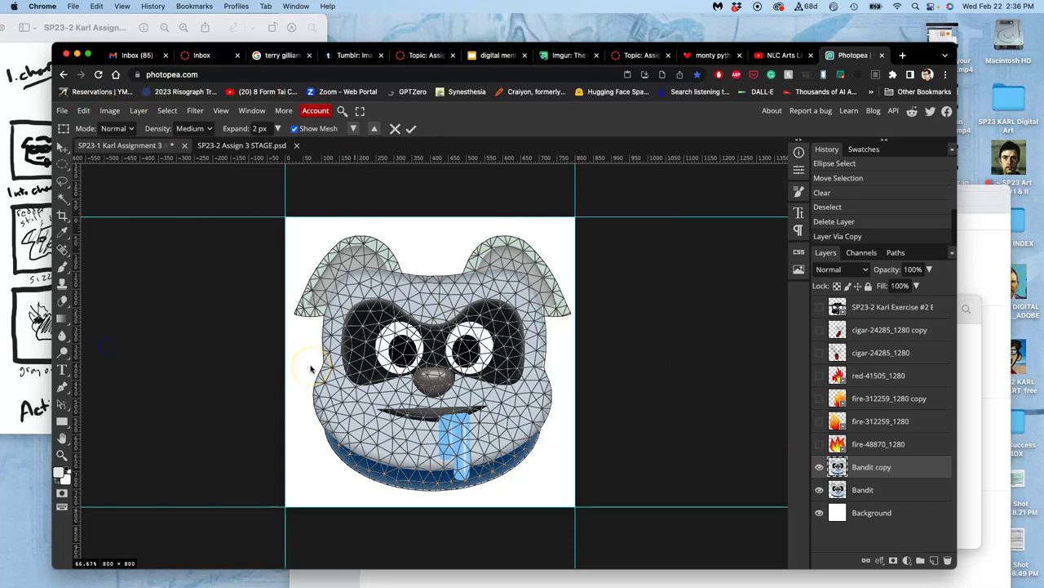
click(350, 238)
click(512, 238)
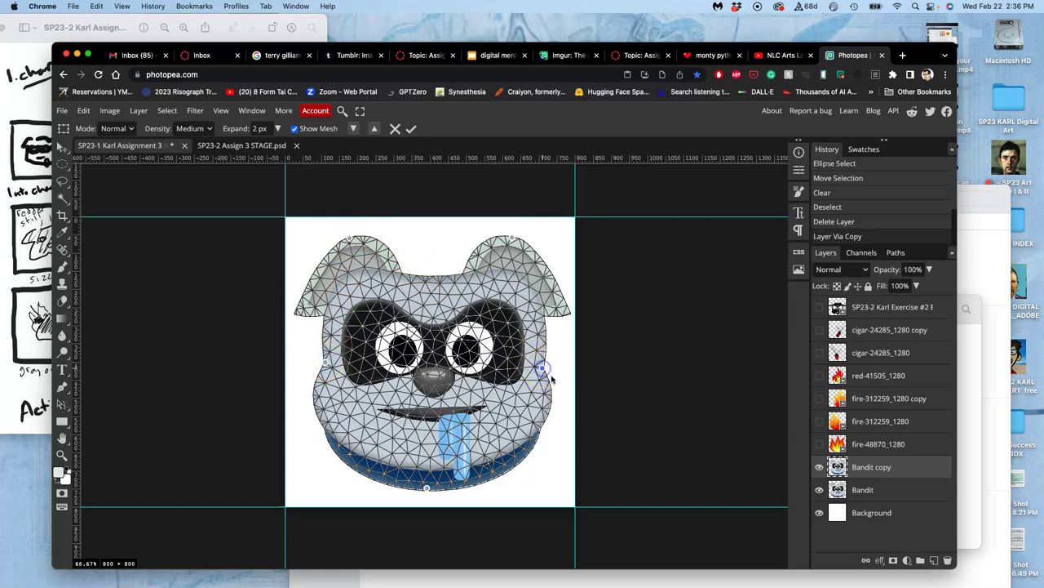
drag(541, 369, 541, 356)
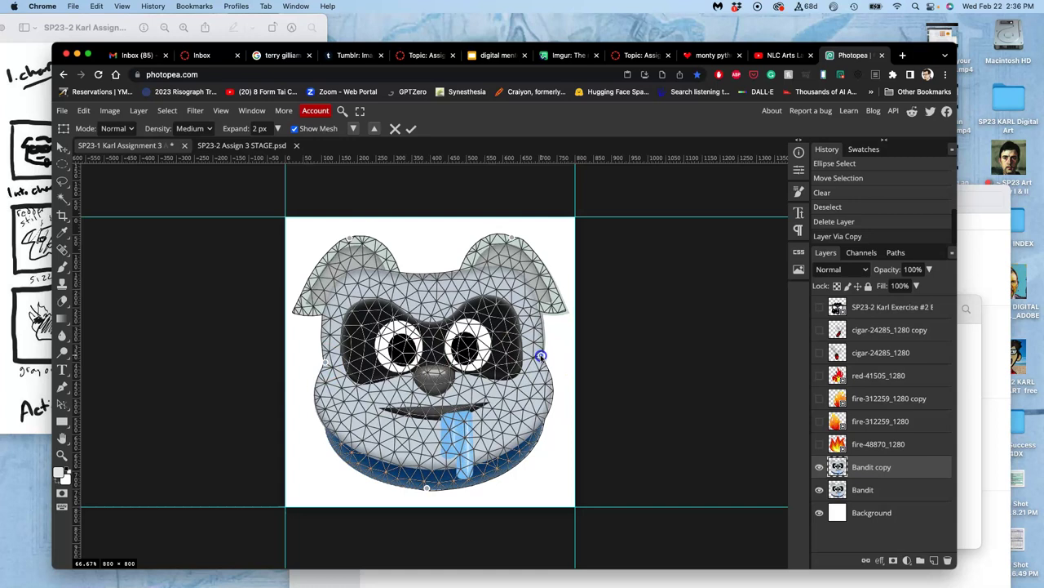
drag(325, 360, 326, 354)
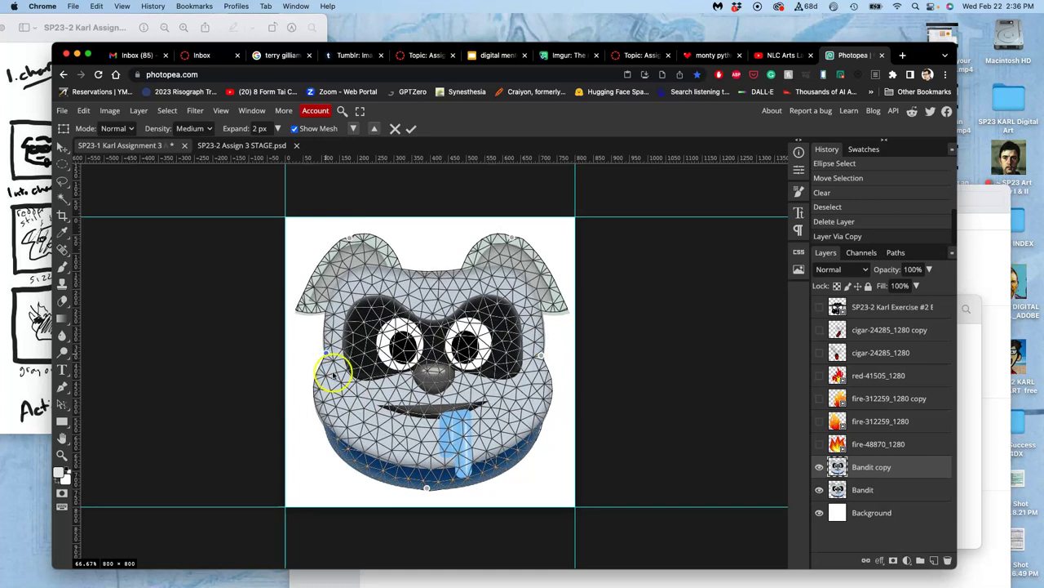
key(Return)
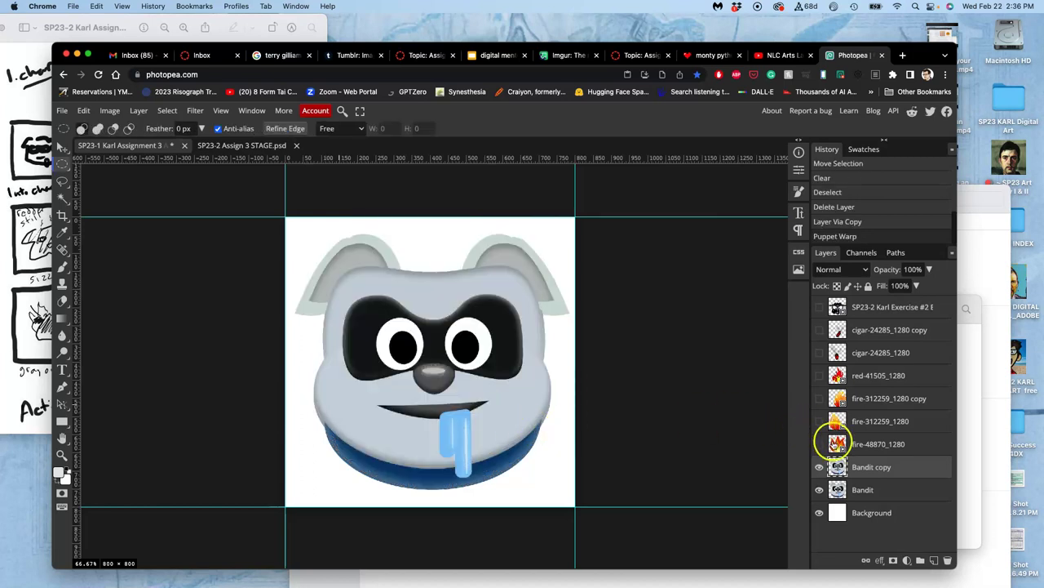
Preview the subtle panting motion by repeatedly toggling the Bandit copy layer's visibility, leaving it shown.
click(819, 467)
click(820, 466)
click(819, 467)
click(819, 468)
click(819, 470)
click(819, 468)
click(819, 468)
click(819, 468)
click(819, 468)
click(819, 468)
click(820, 468)
click(820, 468)
click(819, 468)
click(819, 469)
click(820, 469)
click(819, 468)
click(819, 468)
click(819, 469)
click(819, 468)
click(819, 468)
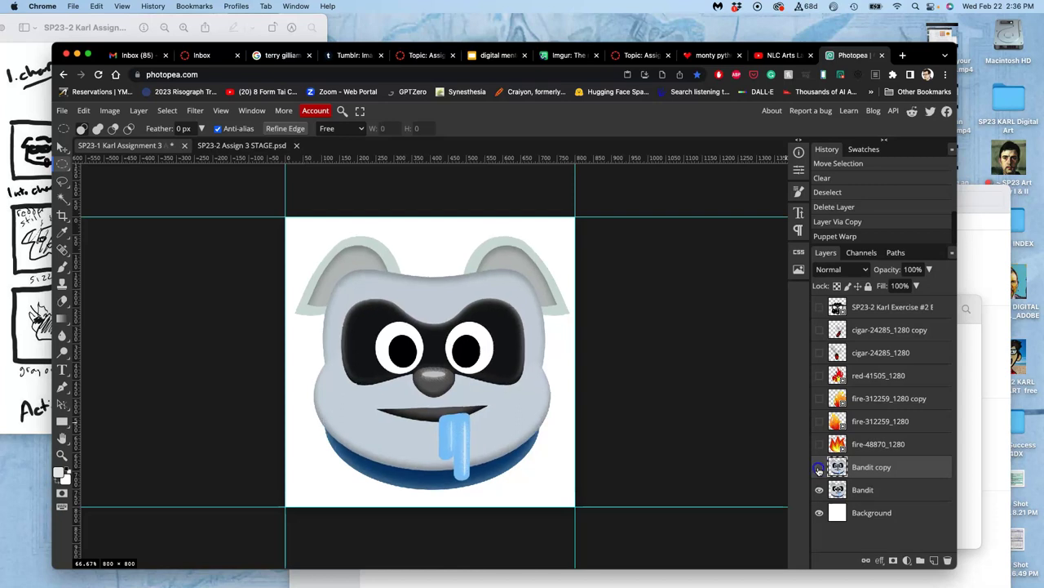
click(819, 470)
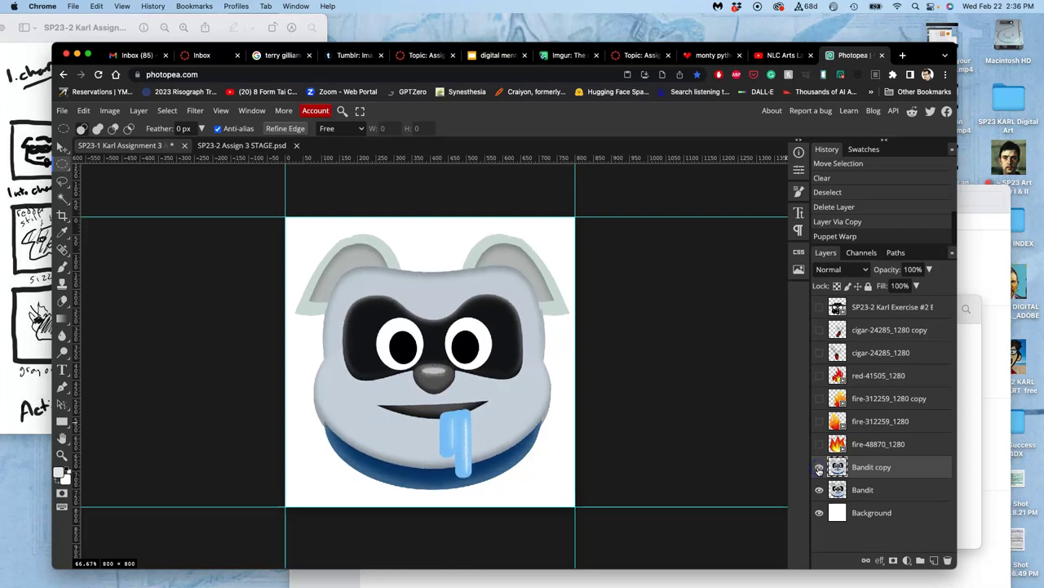
Compare the head with and without the original Bandit layer beneath the copy, and leave the original hidden.
click(872, 470)
click(820, 490)
click(819, 489)
click(819, 490)
click(819, 489)
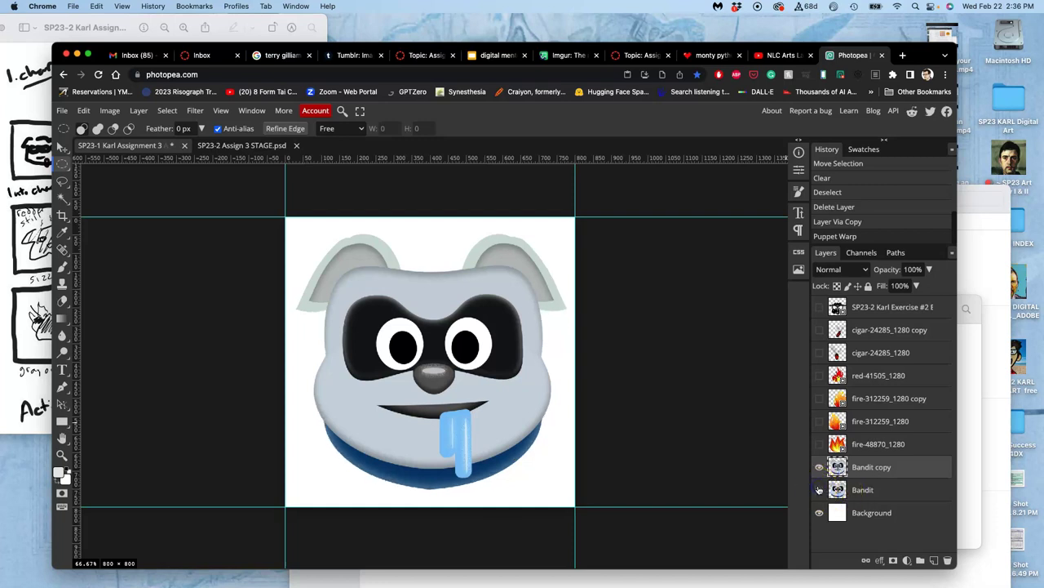
click(820, 489)
click(818, 488)
Merge the Bandit copy and Background into an additional flattened layer, keeping the source layers, and select the merged layer.
drag(817, 485, 869, 475)
click(869, 515)
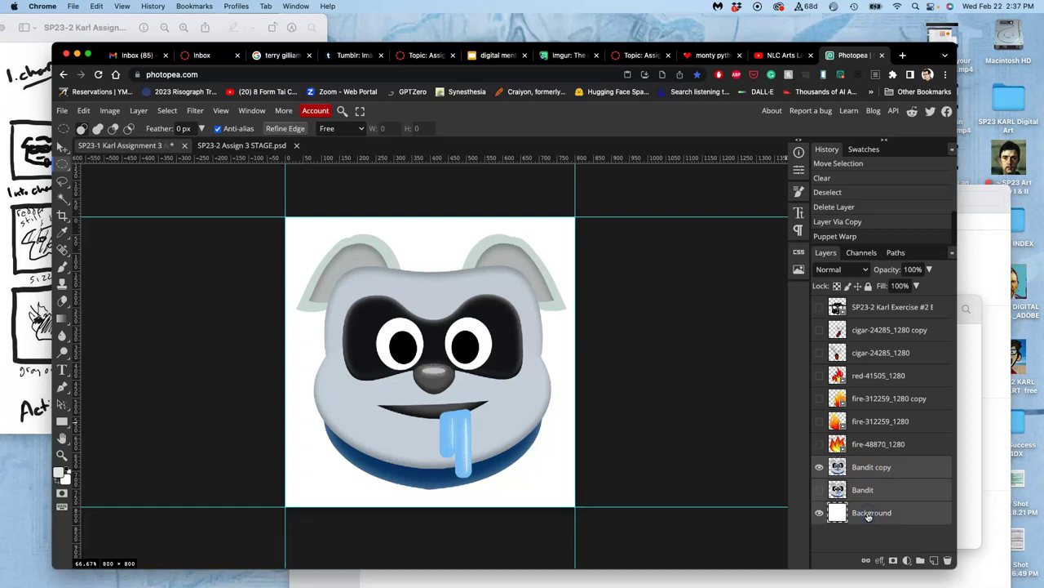
click(140, 111)
click(182, 454)
click(874, 469)
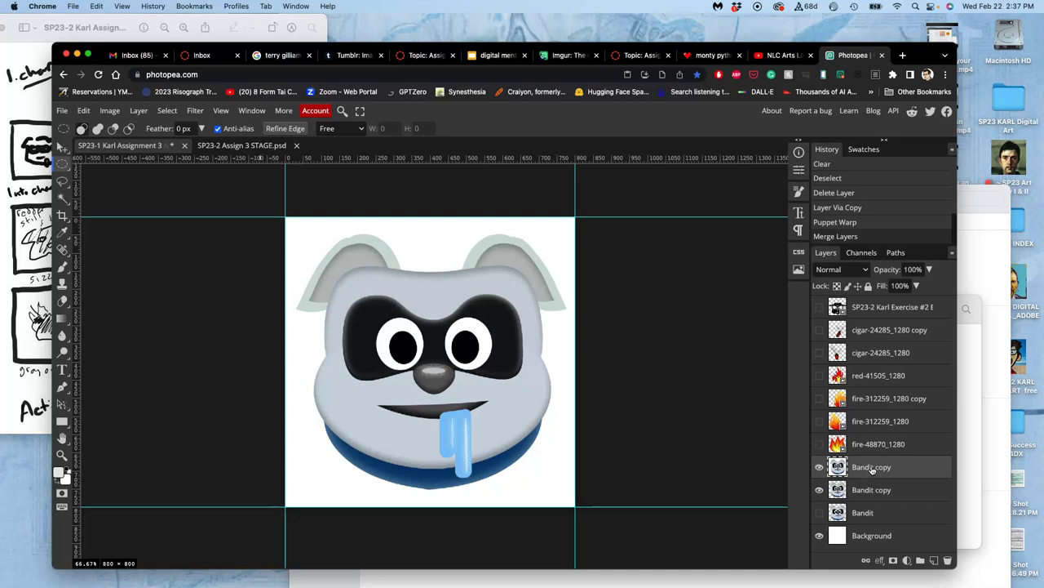
Copy the entire merged Bandit frame and paste it into the stage document above Layer 1.
drag(928, 497, 896, 493)
key(super+a)
drag(496, 327, 265, 151)
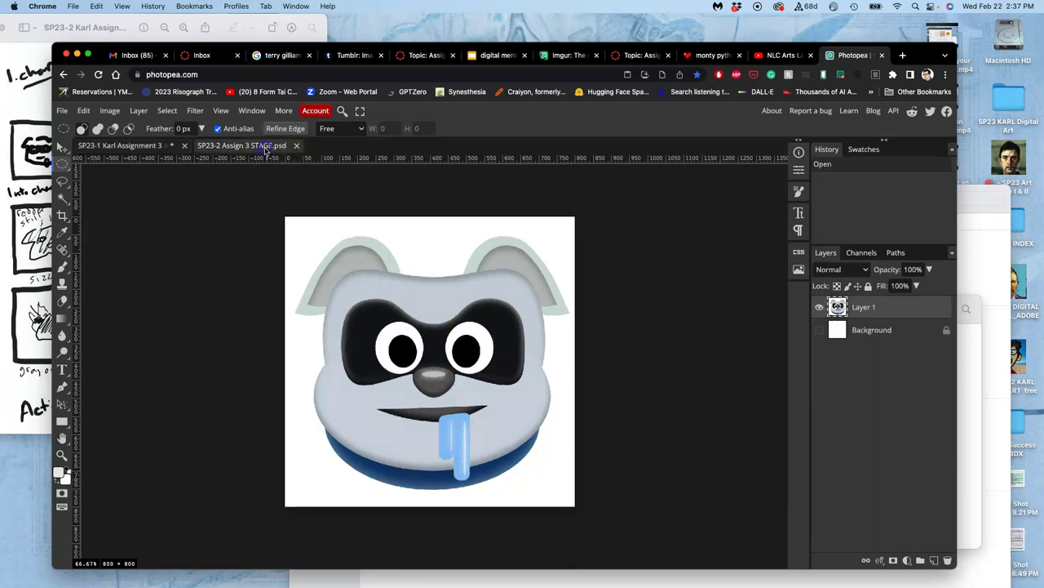
key(super+v)
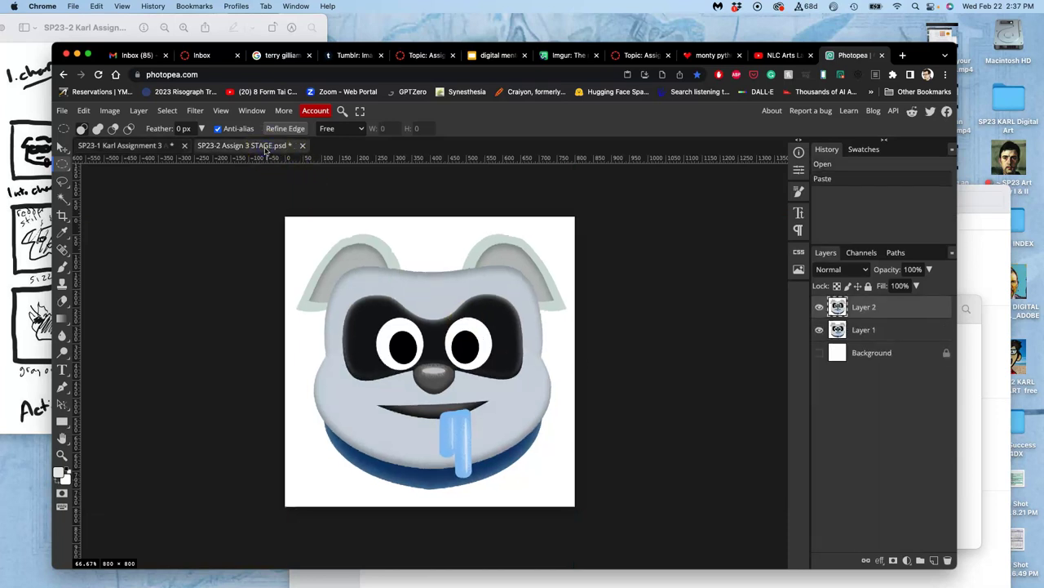
Compare the pasted Layer 2 frame with Layer 1 by switching its visibility off and on.
click(820, 307)
click(820, 307)
click(820, 307)
click(820, 307)
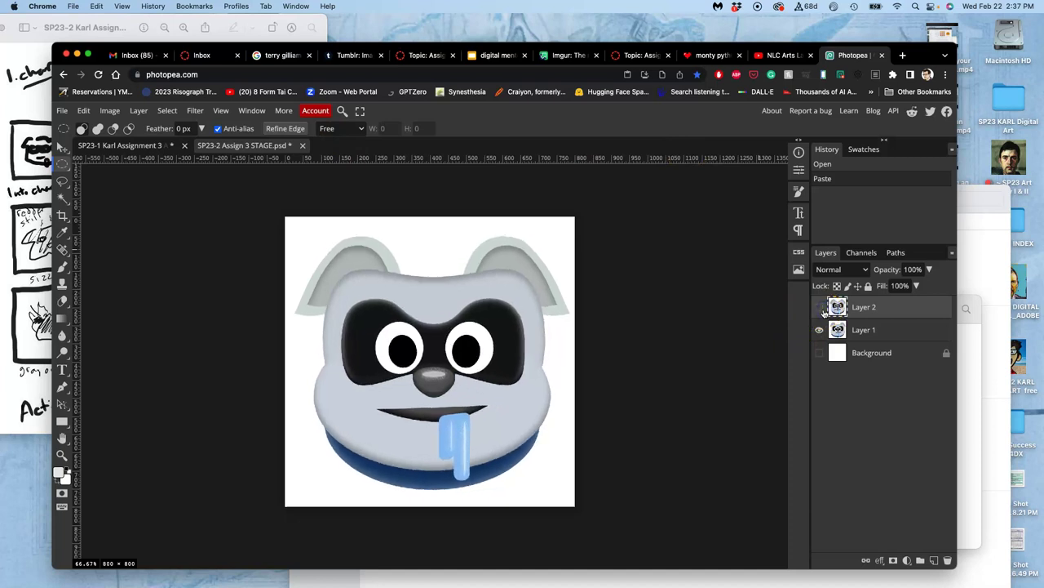
click(820, 307)
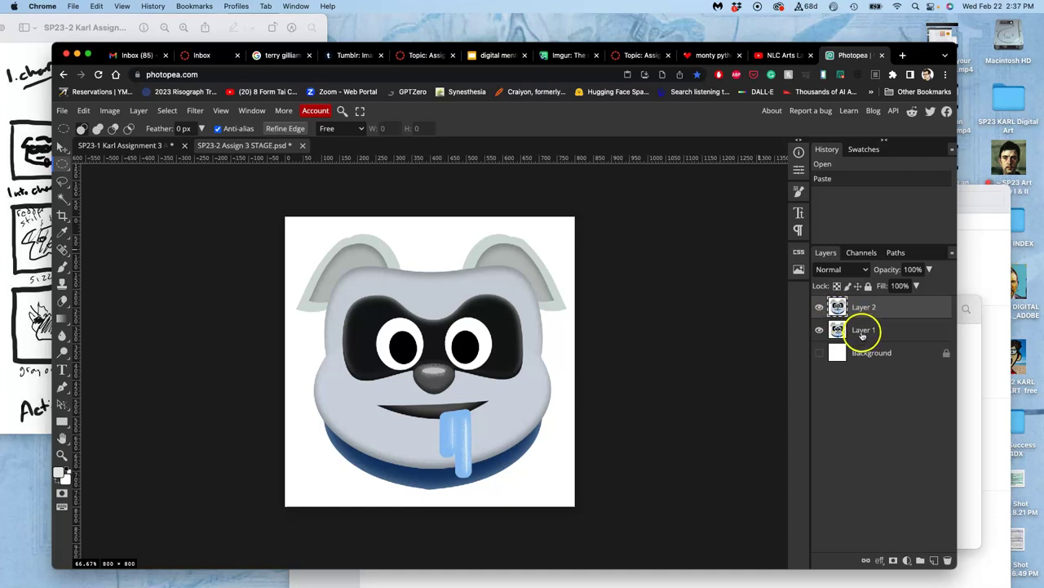
Check the panting panel in the storyboard sketch and simulate the panting by rapidly toggling Layer 2's visibility in the stage document.
click(28, 191)
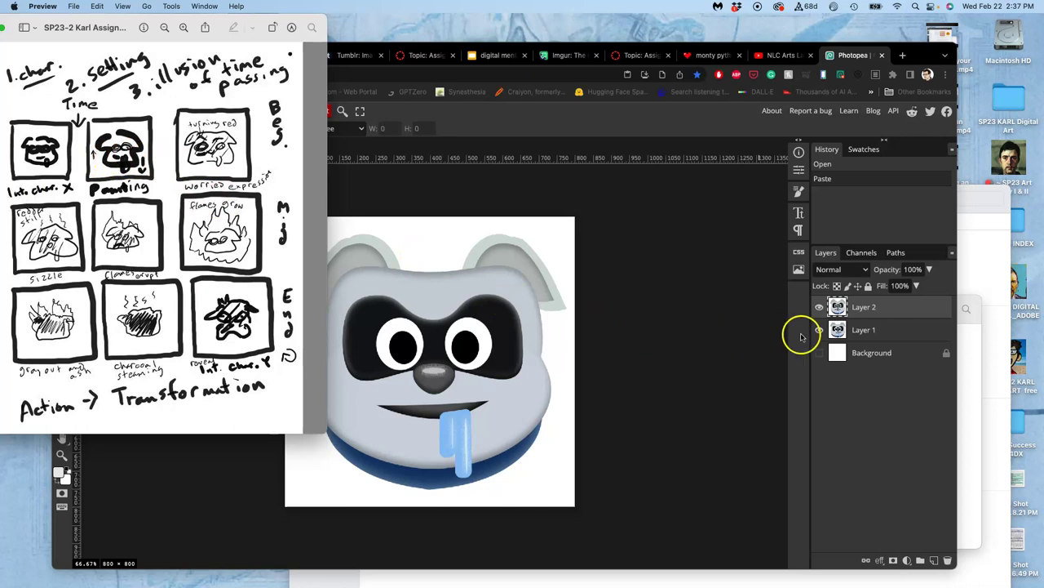
click(820, 307)
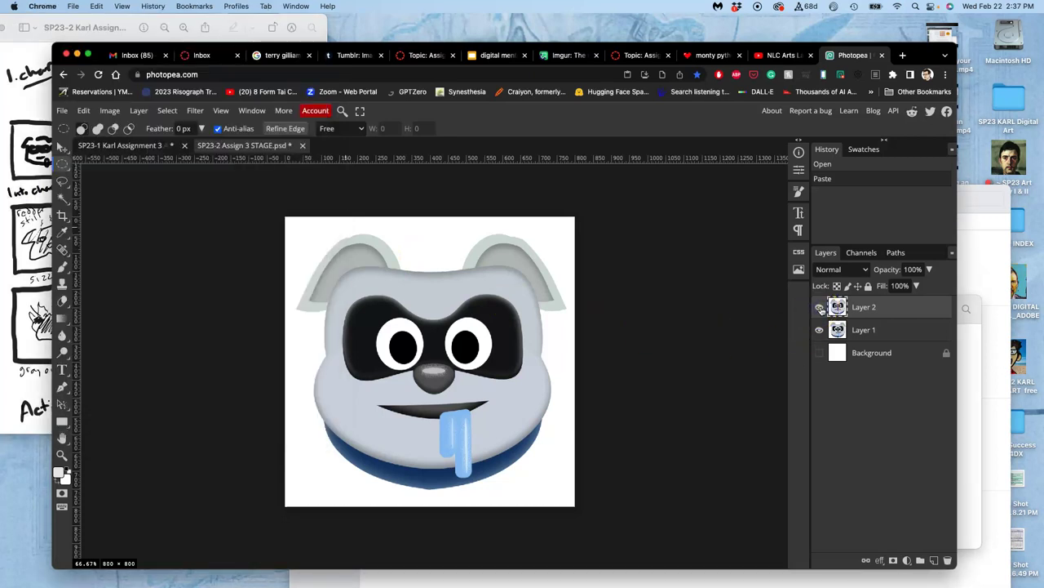
click(820, 306)
click(820, 307)
click(820, 306)
click(821, 307)
click(820, 307)
click(820, 307)
click(820, 307)
click(820, 307)
click(820, 307)
click(820, 308)
click(820, 307)
click(821, 308)
click(819, 307)
click(819, 308)
click(819, 307)
click(819, 308)
click(820, 309)
click(819, 309)
click(820, 309)
click(820, 309)
click(819, 308)
click(819, 309)
click(820, 308)
click(820, 308)
click(819, 308)
click(819, 308)
click(819, 309)
click(819, 309)
click(819, 308)
click(819, 309)
click(819, 309)
click(820, 309)
click(819, 308)
click(819, 308)
click(820, 308)
click(820, 308)
click(819, 308)
click(819, 308)
click(819, 308)
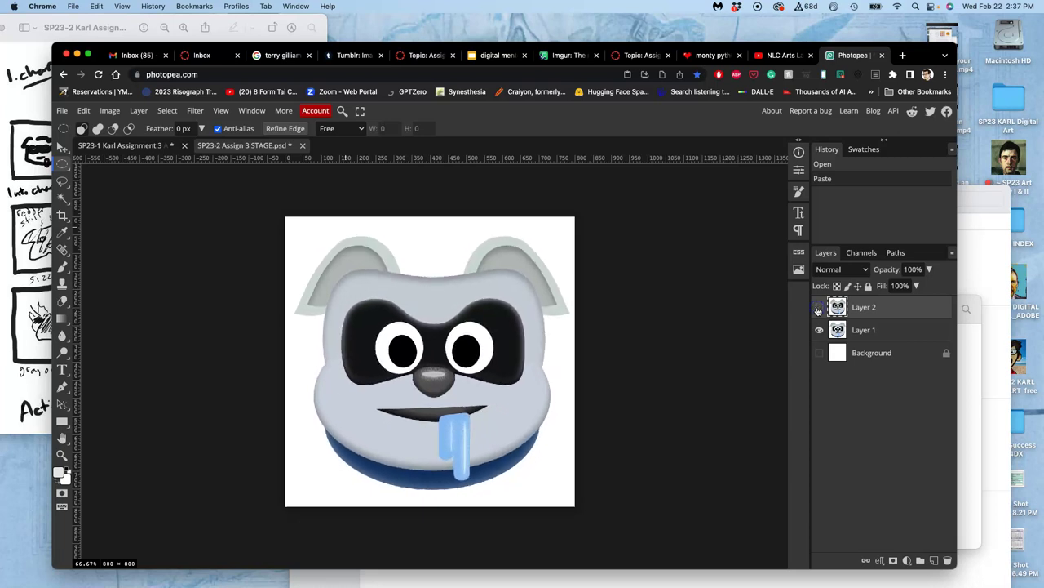
click(819, 309)
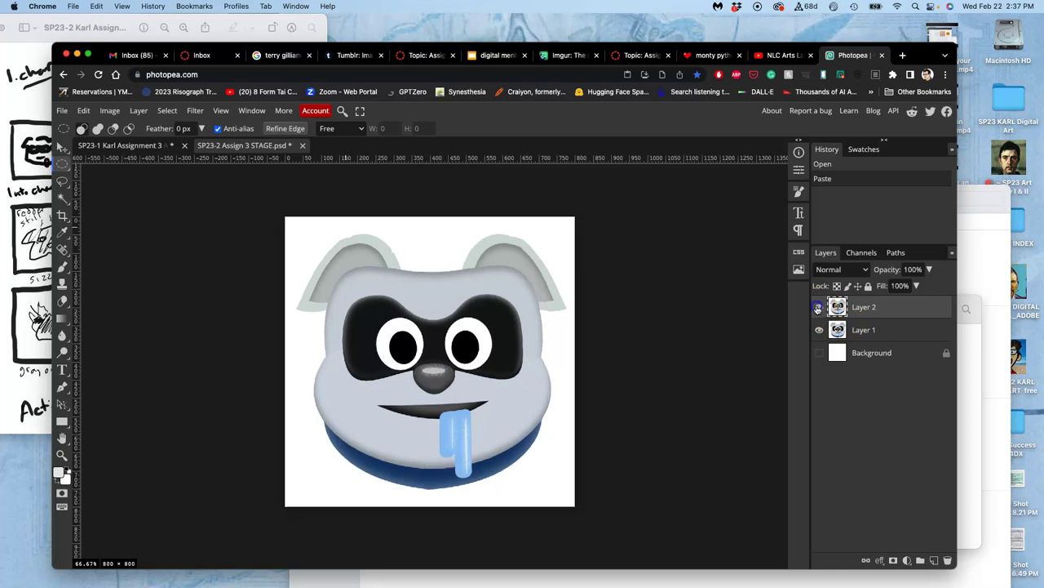
Duplicate Layer 1, move the copy to the top of the layer stack, and select Layer 2.
click(862, 331)
key(super+j)
drag(862, 331, 862, 302)
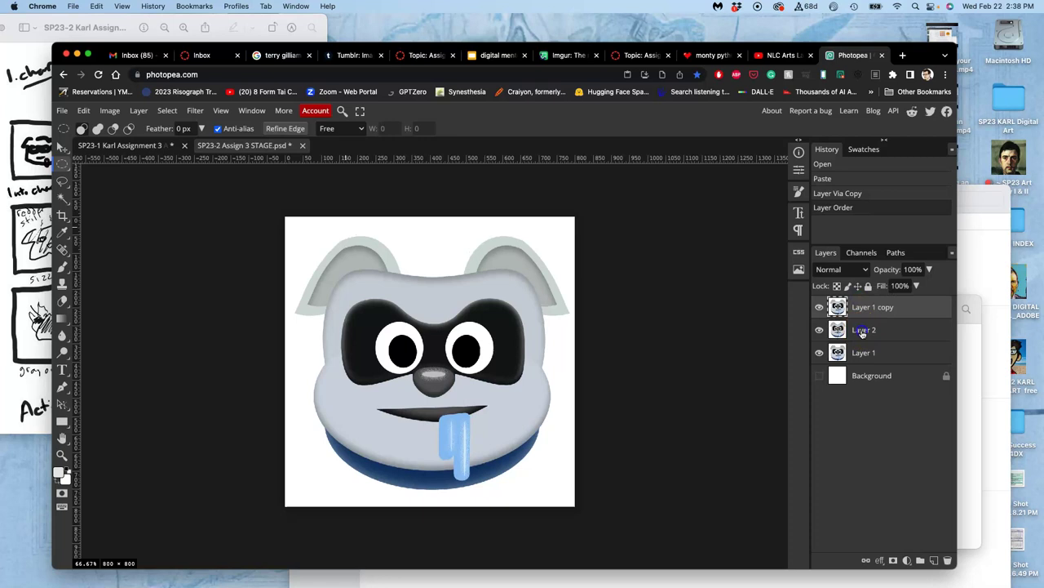
click(863, 333)
key(super+j)
click(867, 332)
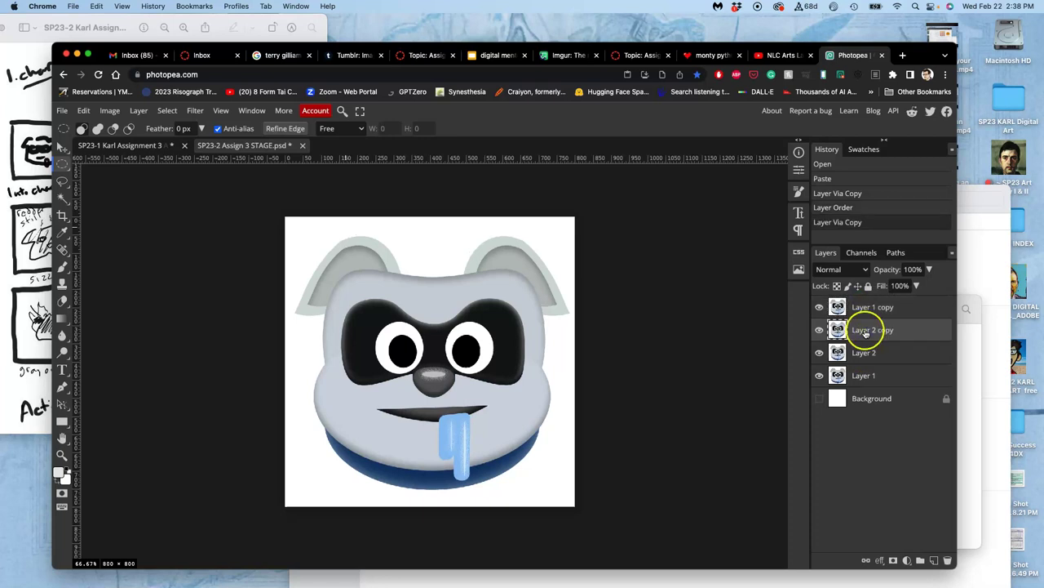
key(super+j)
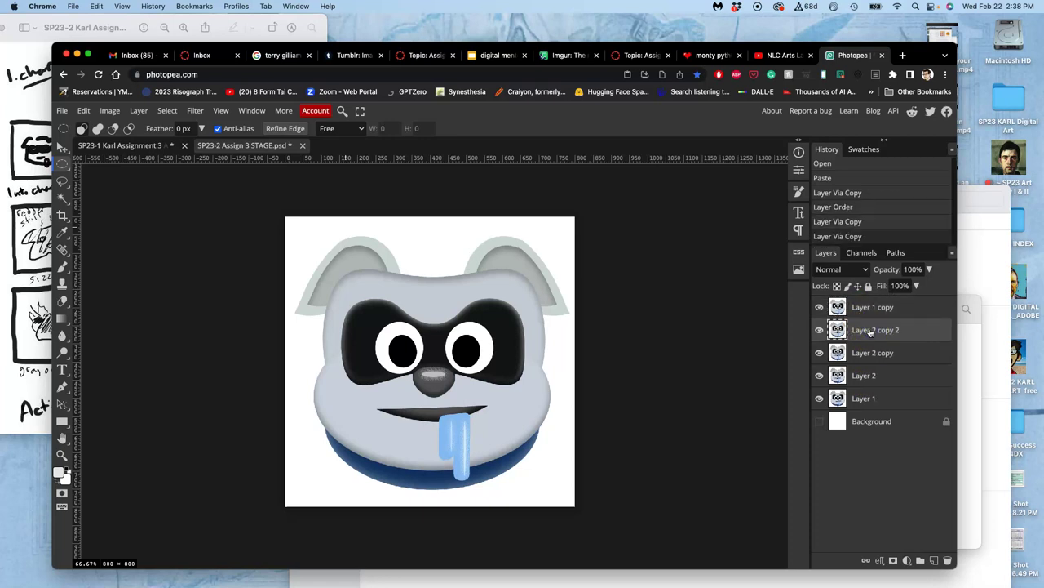
key(super+z)
key(super+z)
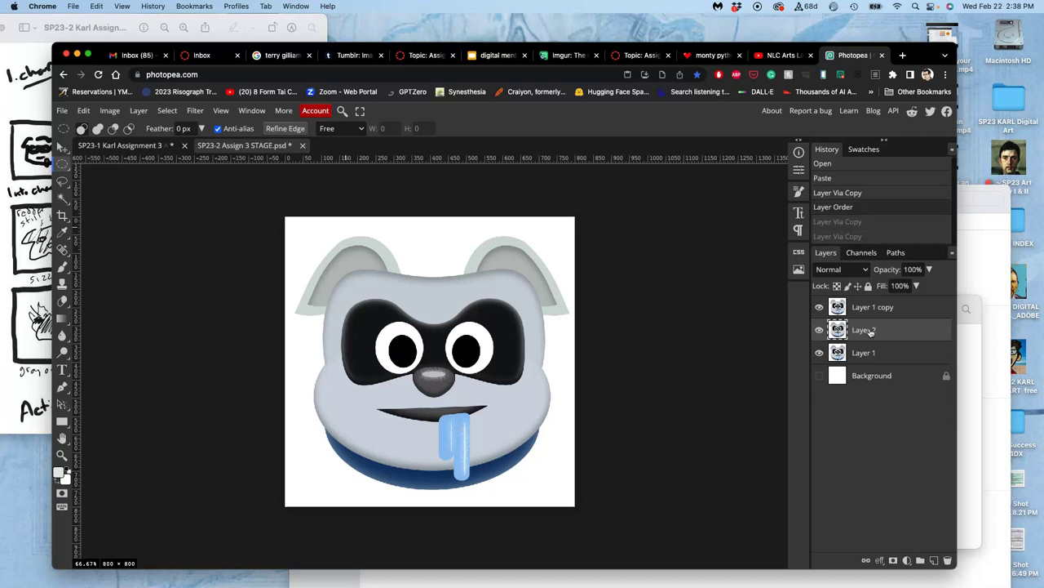
Duplicate Layer 2 and move the copy above Layer 1 copy.
key(super+j)
mouse_move(871, 330)
mouse_down()
mouse_move(869, 298)
mouse_move(868, 324)
mouse_move(877, 295)
mouse_move(904, 330)
mouse_move(893, 296)
mouse_move(904, 302)
mouse_up()
click(901, 326)
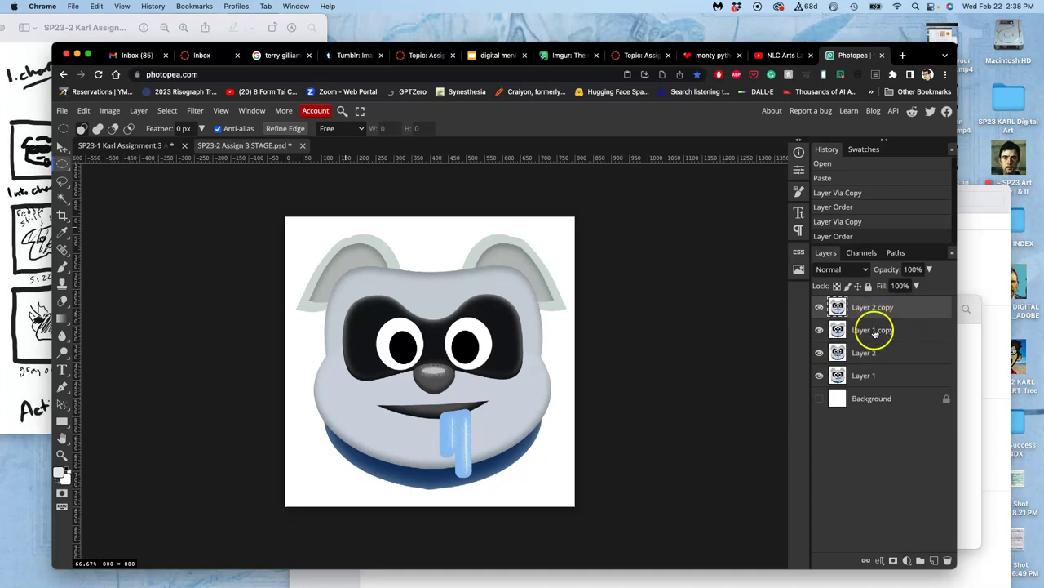
Select Layer 2 copy and Layer 1 copy together and duplicate the pair as two more panting frames.
click(874, 330)
click(871, 374)
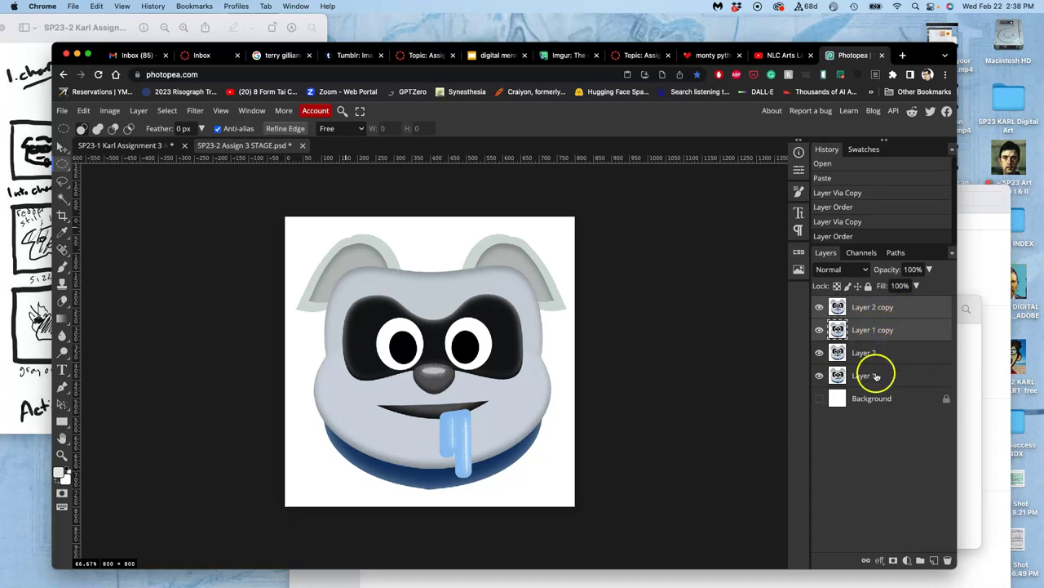
click(875, 331)
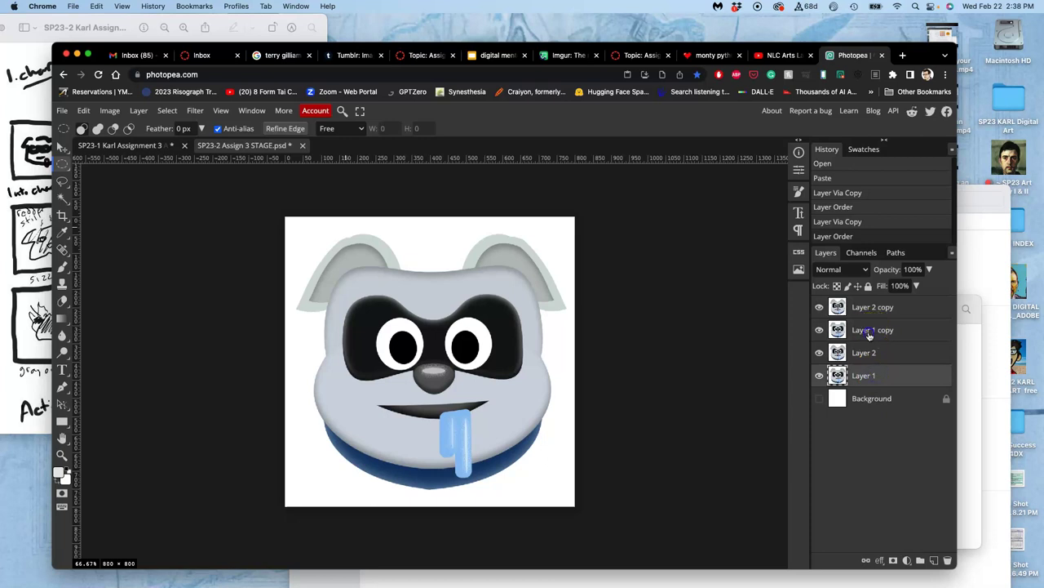
click(873, 314)
click(866, 333)
shift+click(868, 331)
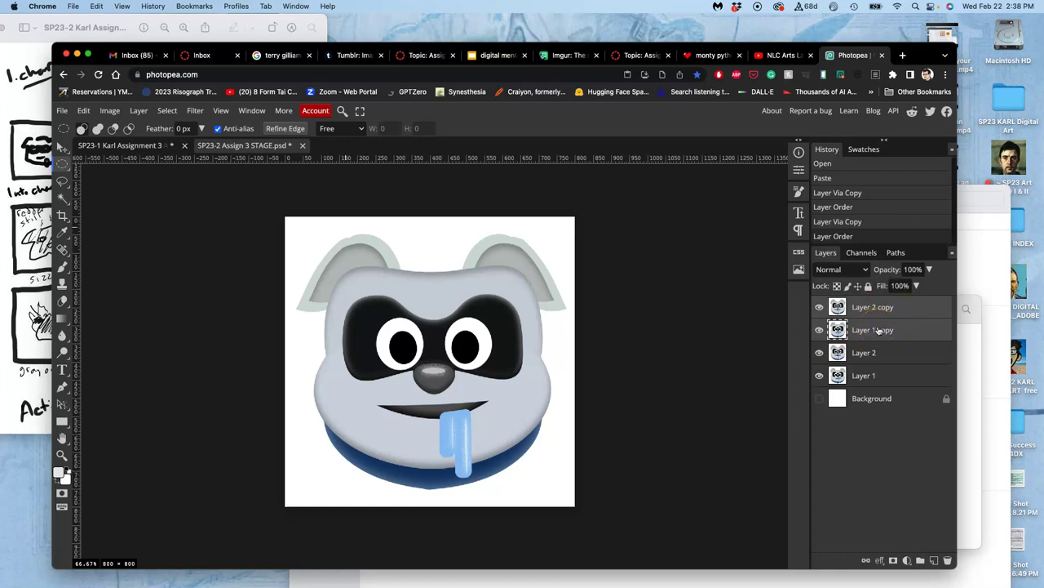
key(super+j)
Hide all six frame layers and reveal them one by one from Layer 1 upward to preview the panting sequence.
drag(879, 330, 818, 352)
click(819, 374)
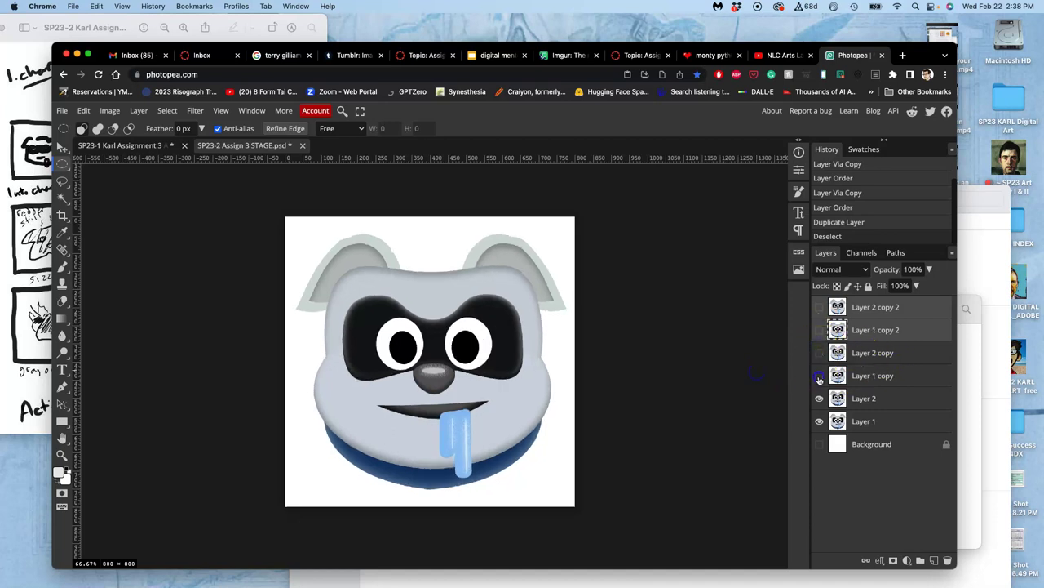
click(819, 397)
click(819, 421)
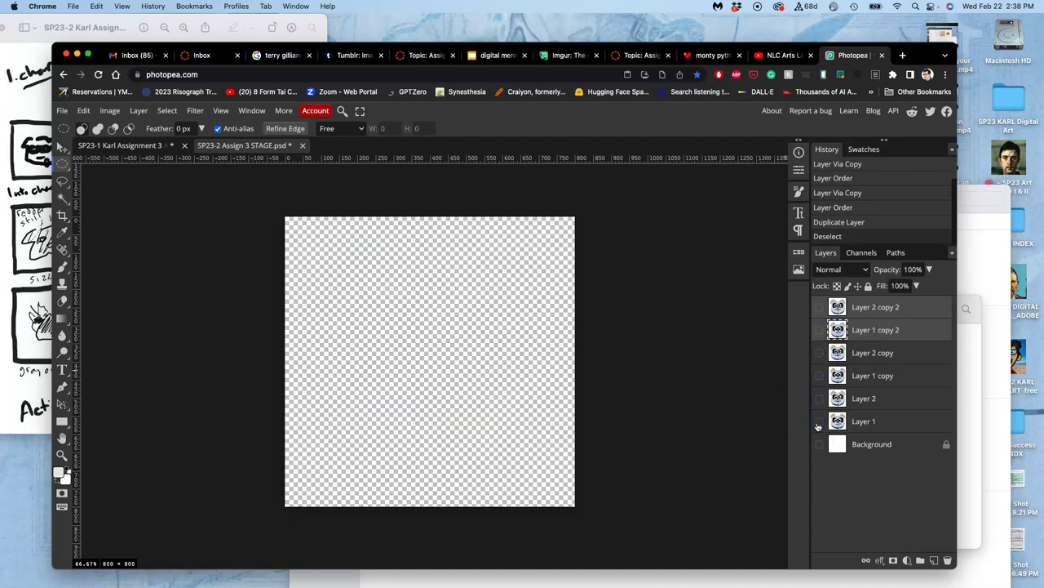
click(818, 421)
click(819, 398)
click(819, 375)
click(818, 399)
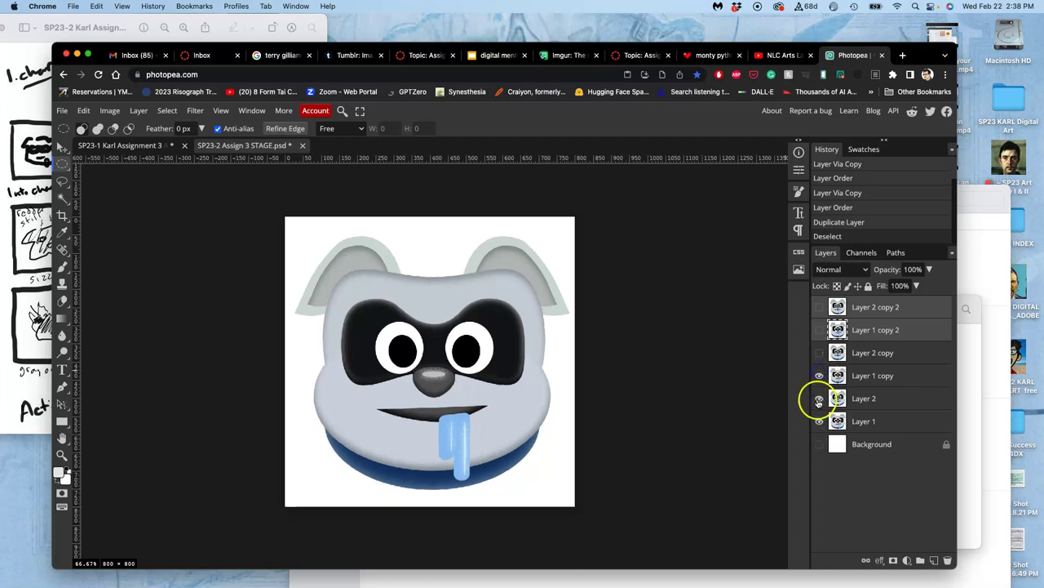
click(818, 353)
click(819, 330)
click(818, 307)
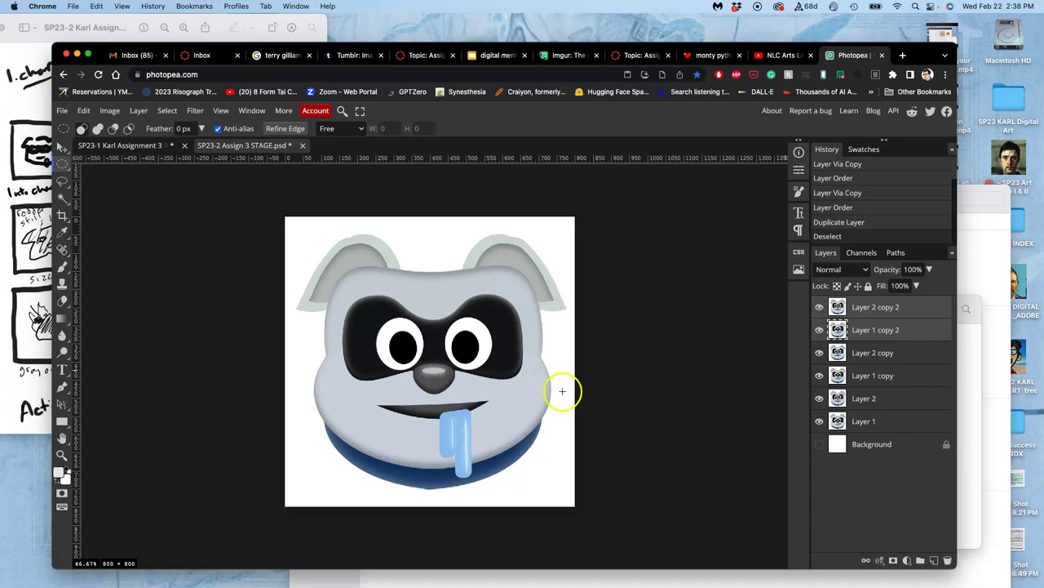
Hide all six frame layers in the stage document and show the Background layer.
click(819, 308)
click(819, 330)
click(818, 353)
click(819, 376)
click(819, 398)
click(820, 420)
click(819, 444)
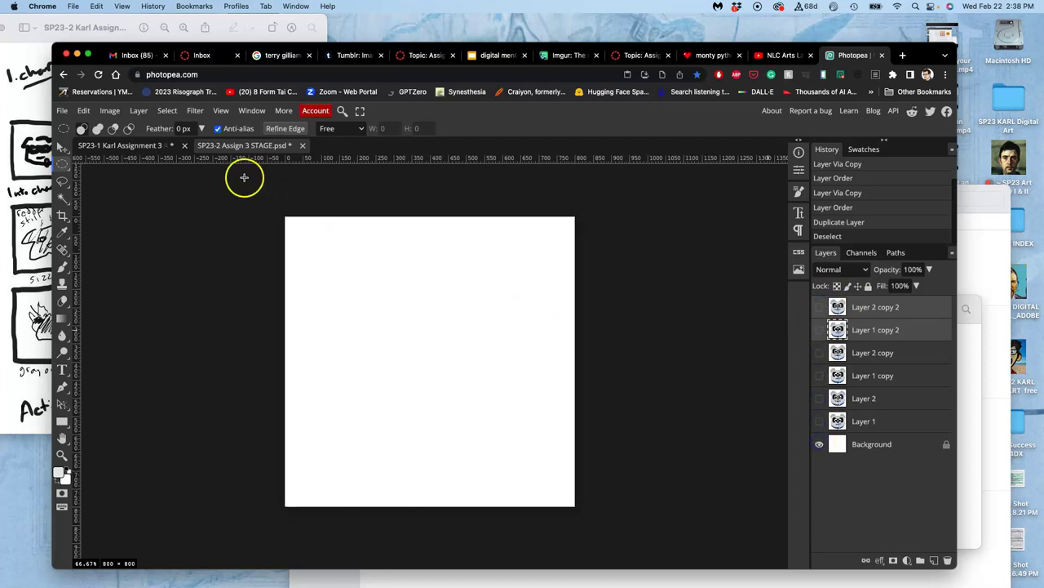
Return to the assets document and hide both Bandit copy layers.
click(118, 145)
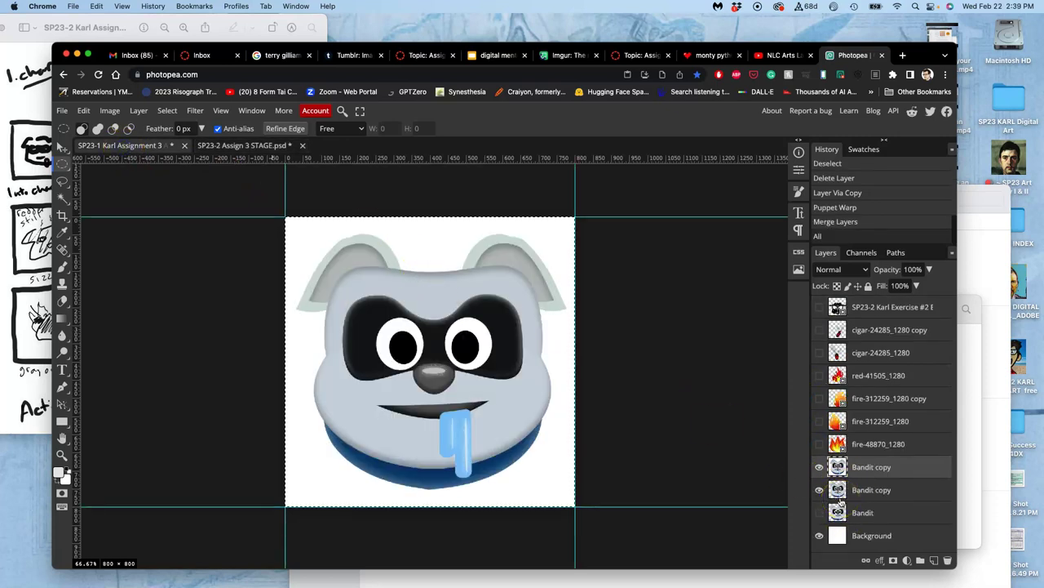
click(819, 489)
click(818, 467)
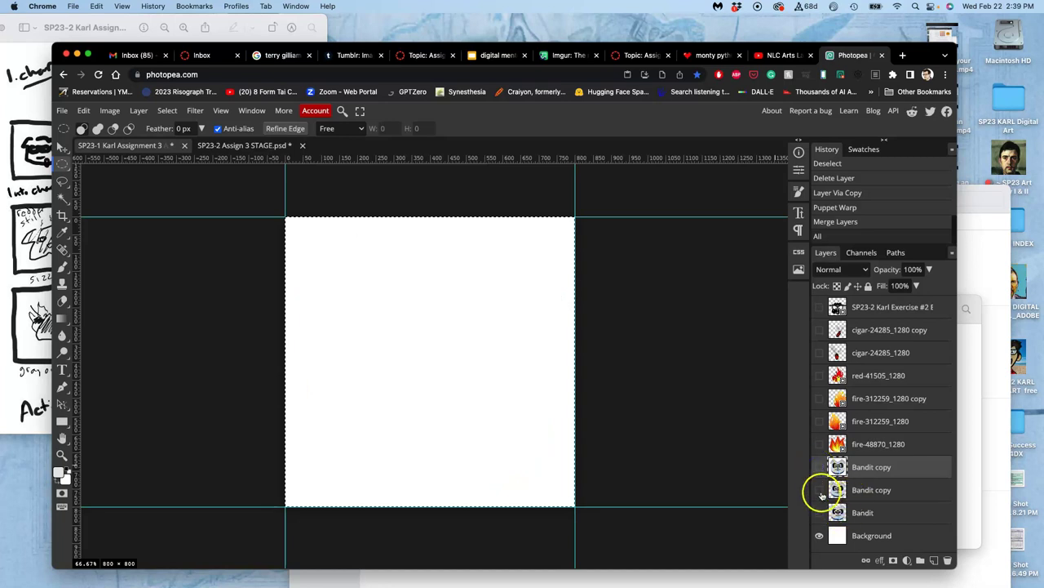
Hide the Background, show and select the lower Bandit copy layer, and select its entire canvas for copying.
click(819, 490)
click(819, 489)
click(819, 536)
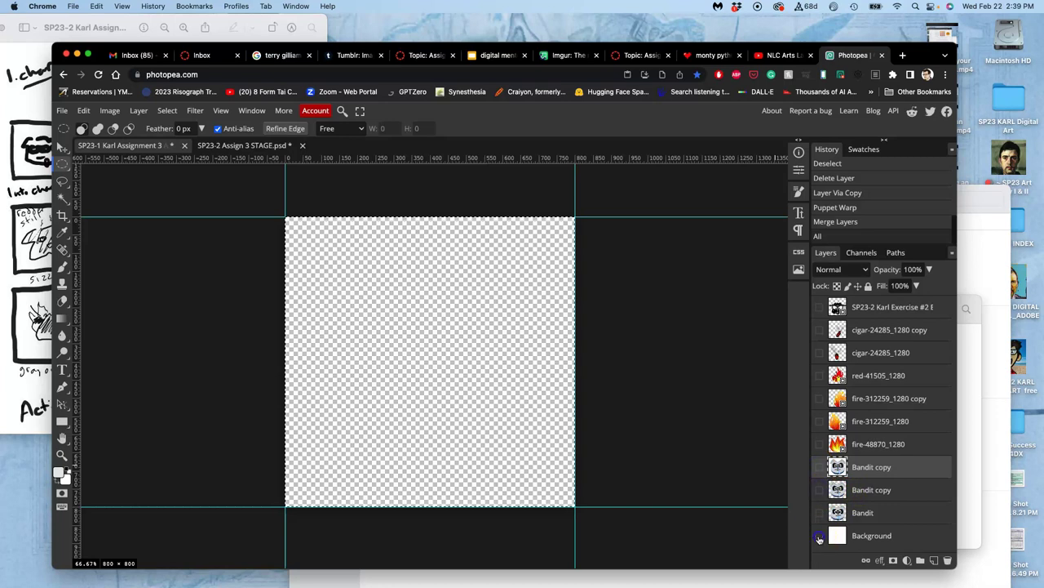
click(820, 490)
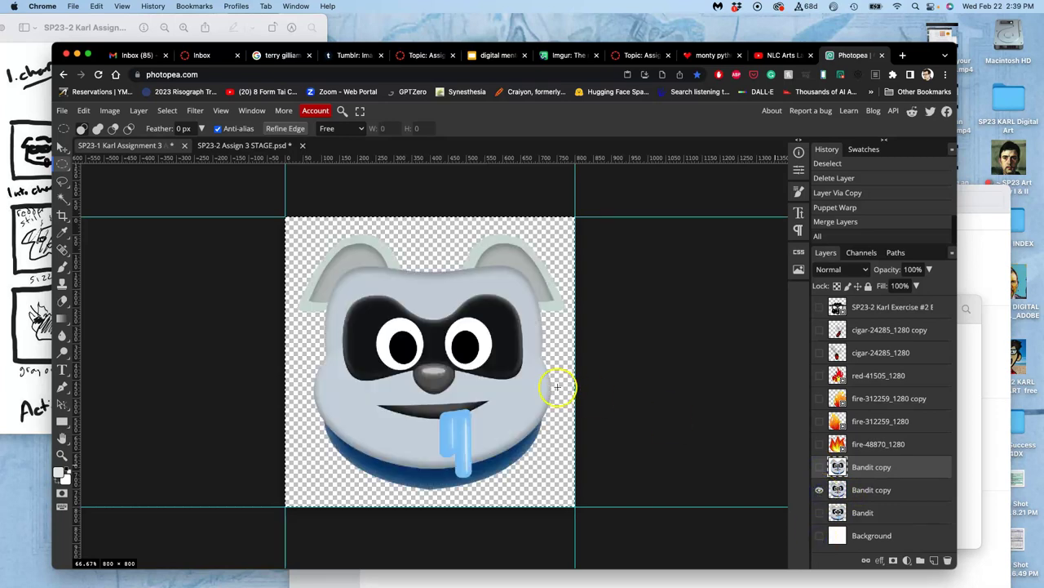
key(super+a)
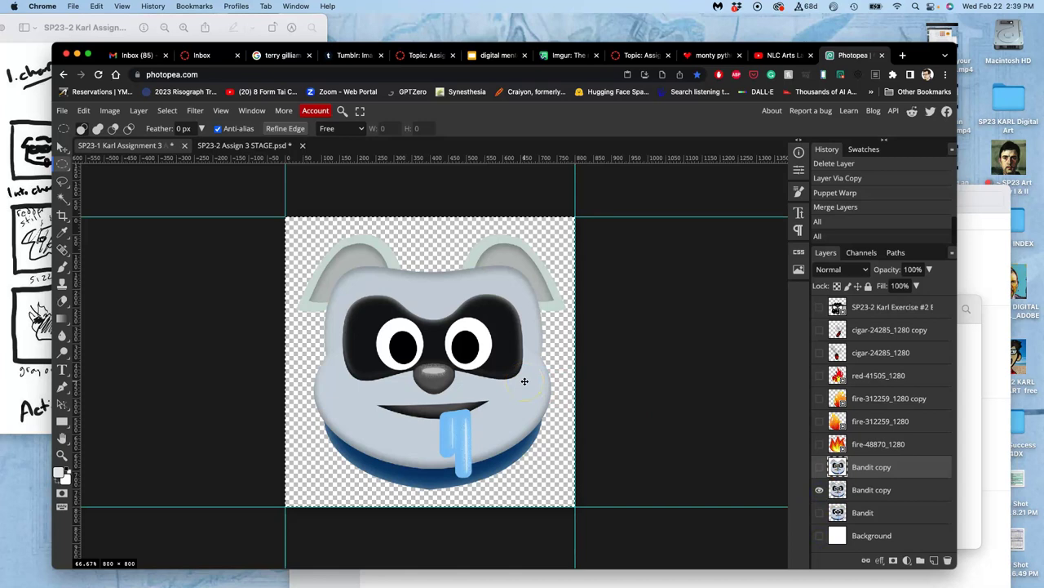
click(861, 496)
key(super+a)
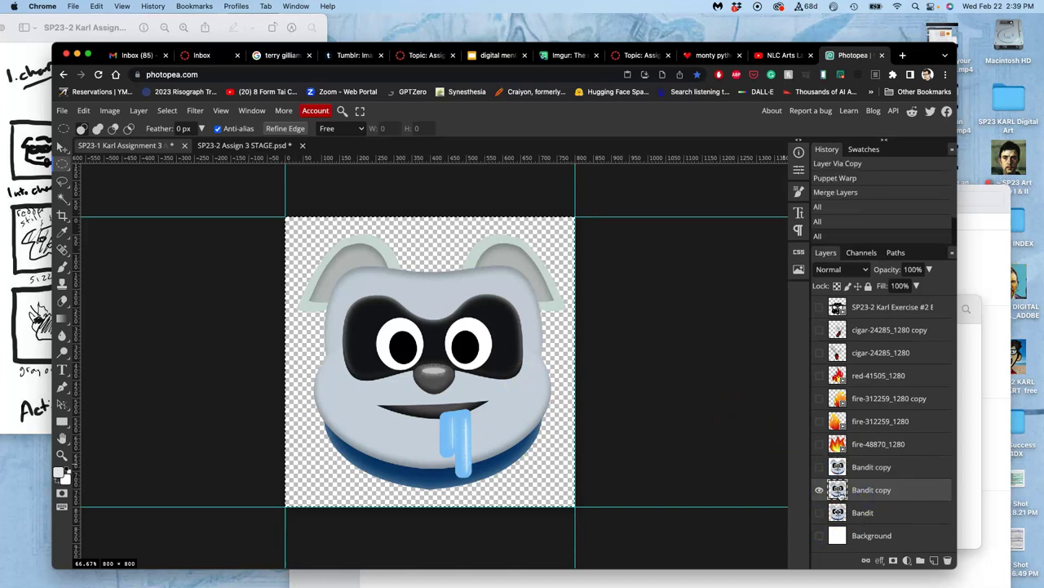
Paste the copied Bandit into the stage document and delete the pasted layer.
click(247, 146)
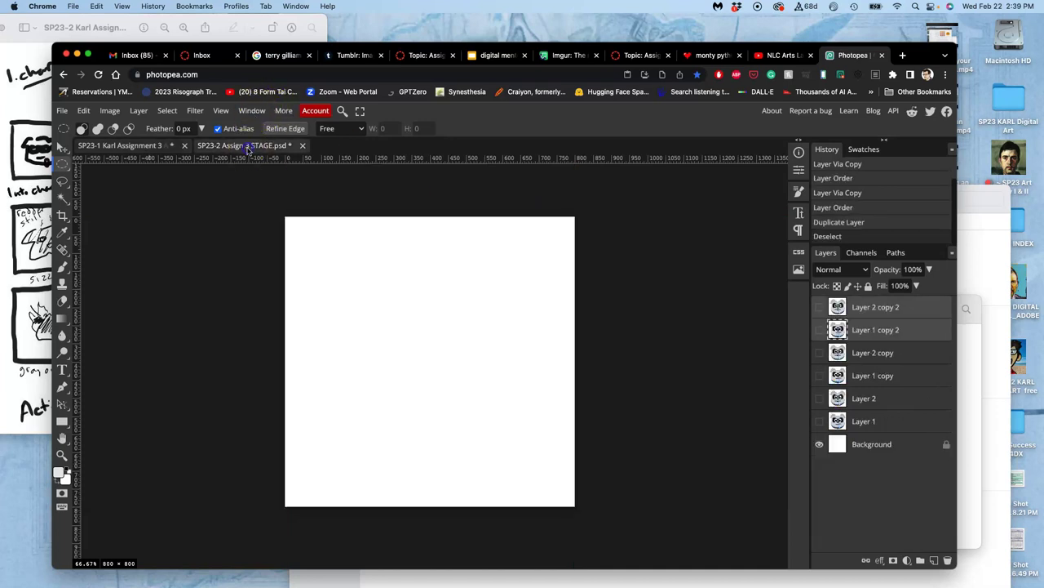
key(super+v)
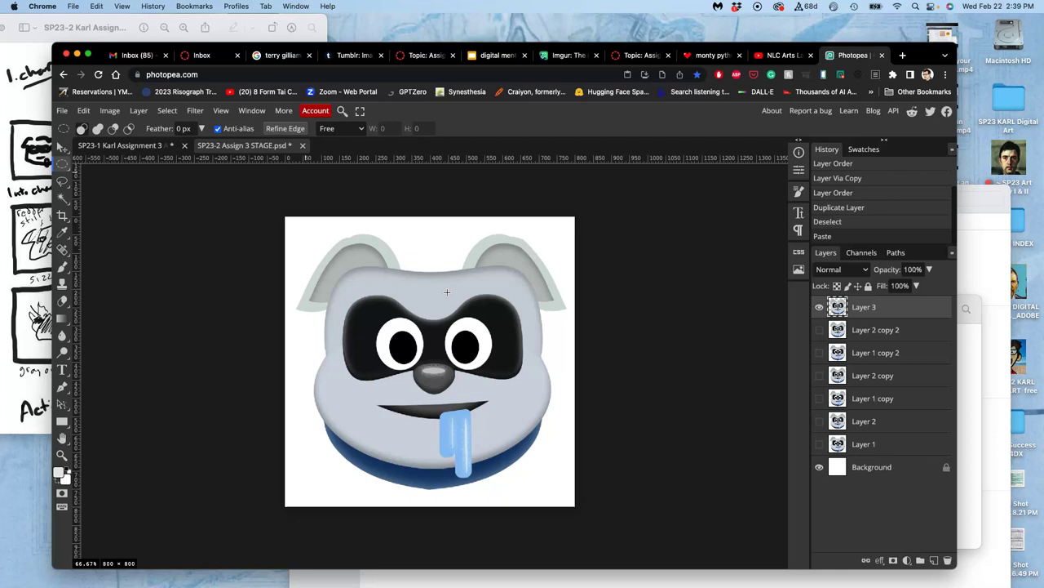
key(Delete)
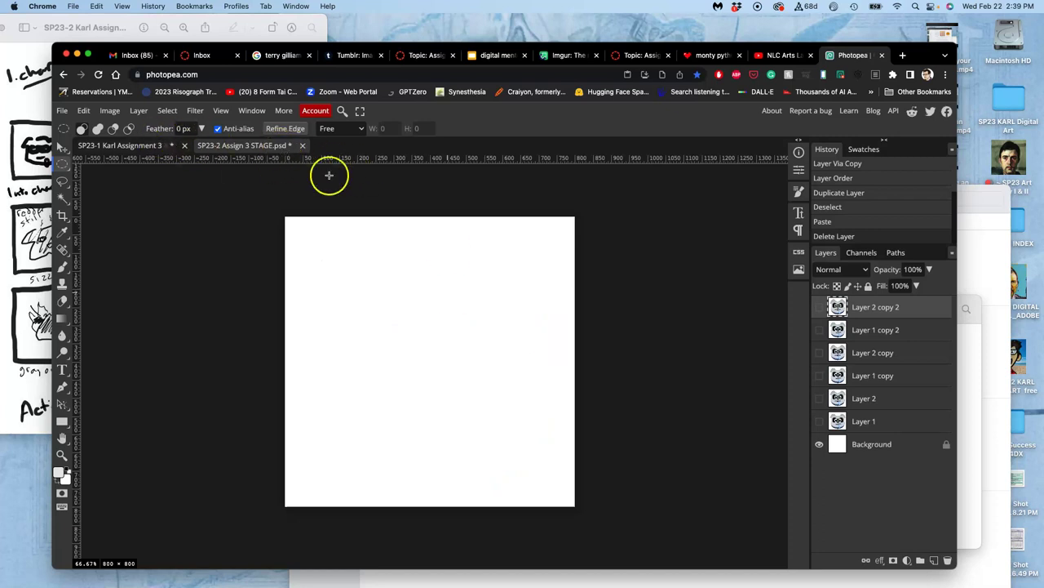
Show all six panting frame layers in the stage document again.
click(819, 307)
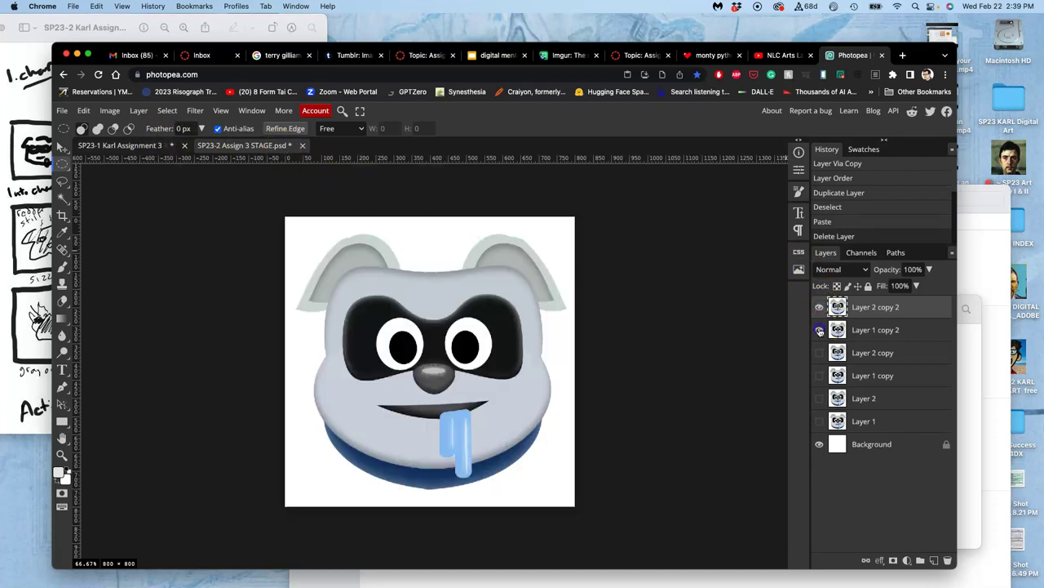
click(819, 377)
click(819, 421)
click(820, 308)
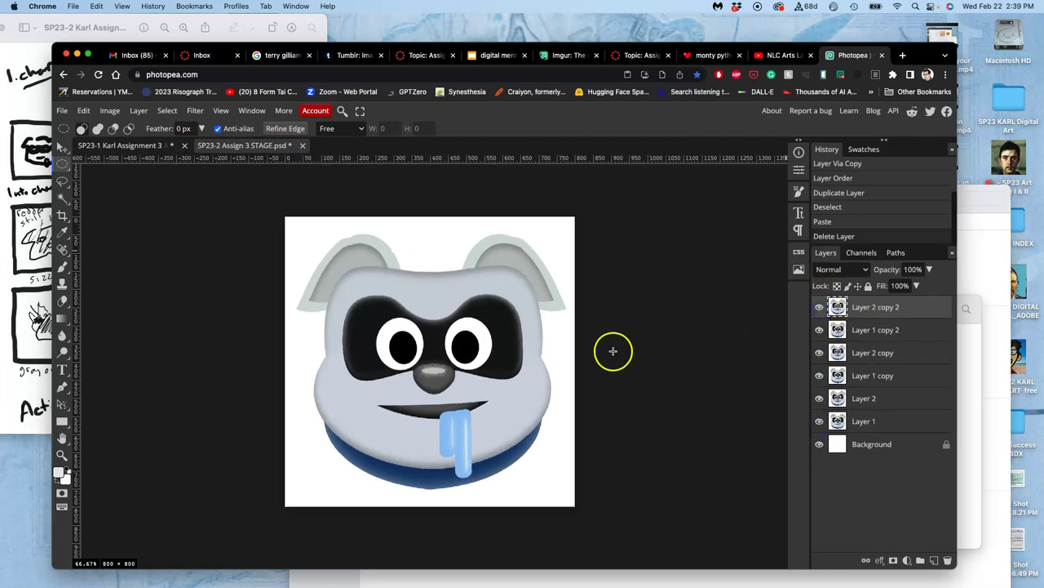
Check the storyboard for the turning-red frame and return to the assets document.
click(31, 202)
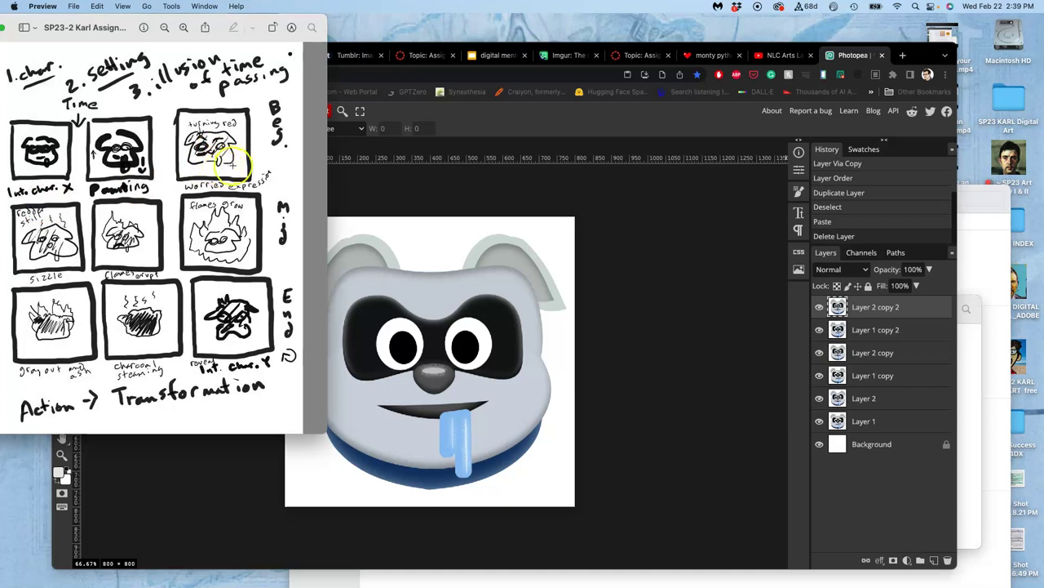
click(407, 270)
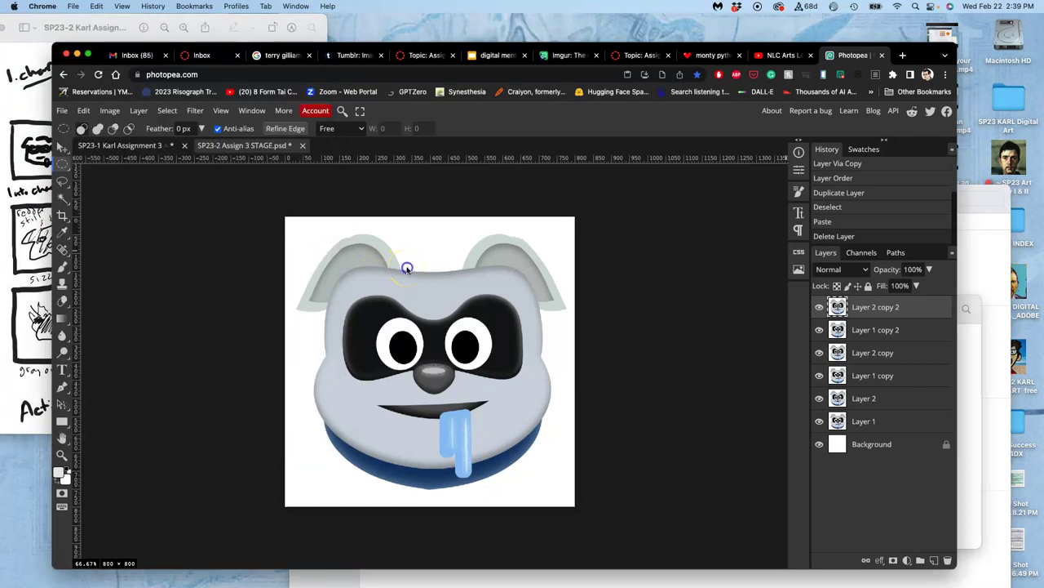
click(144, 146)
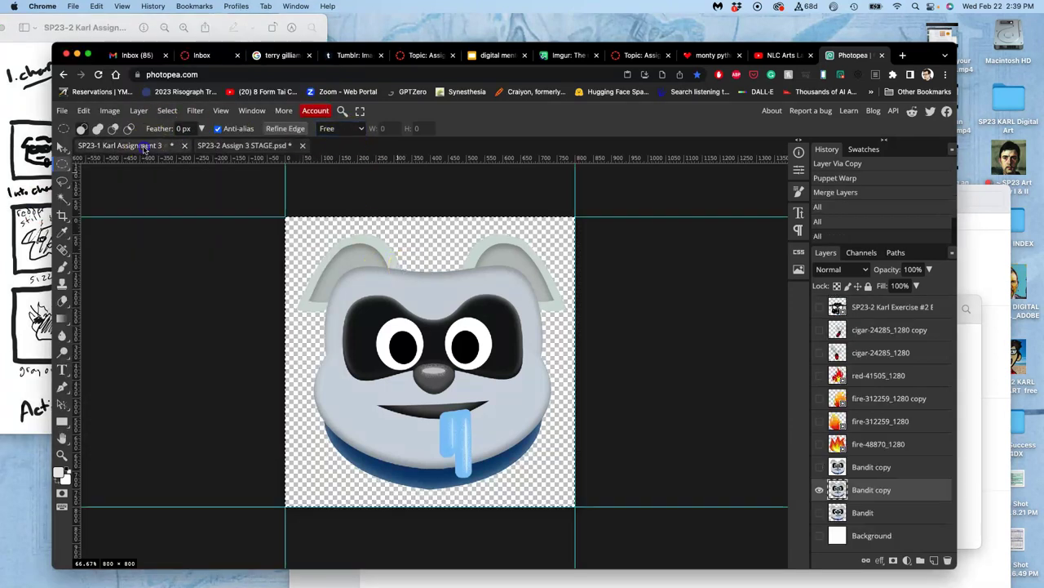
Clear the selection in the assets document and delete the upper Bandit copy layer.
click(819, 467)
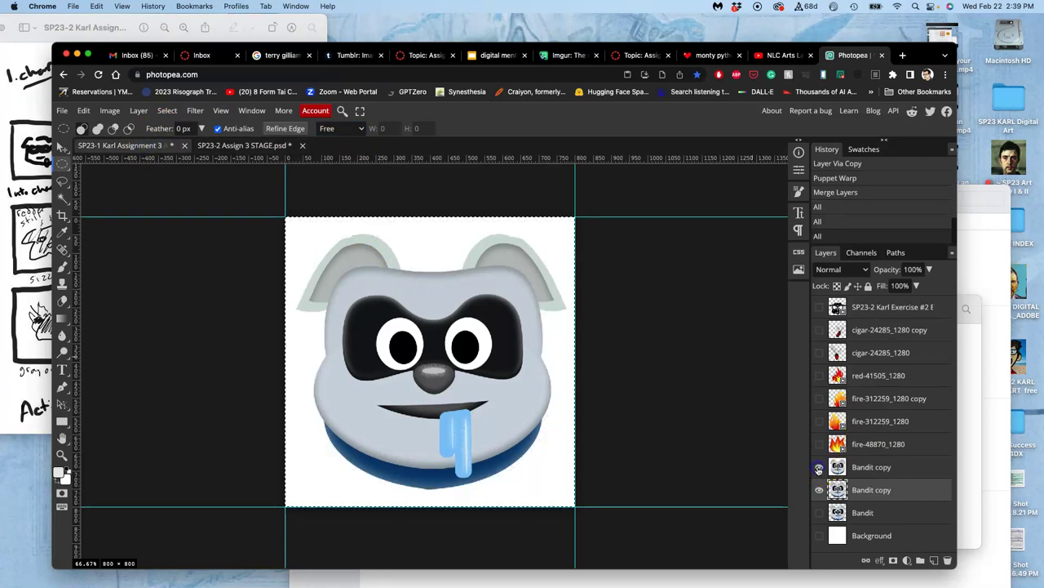
click(866, 467)
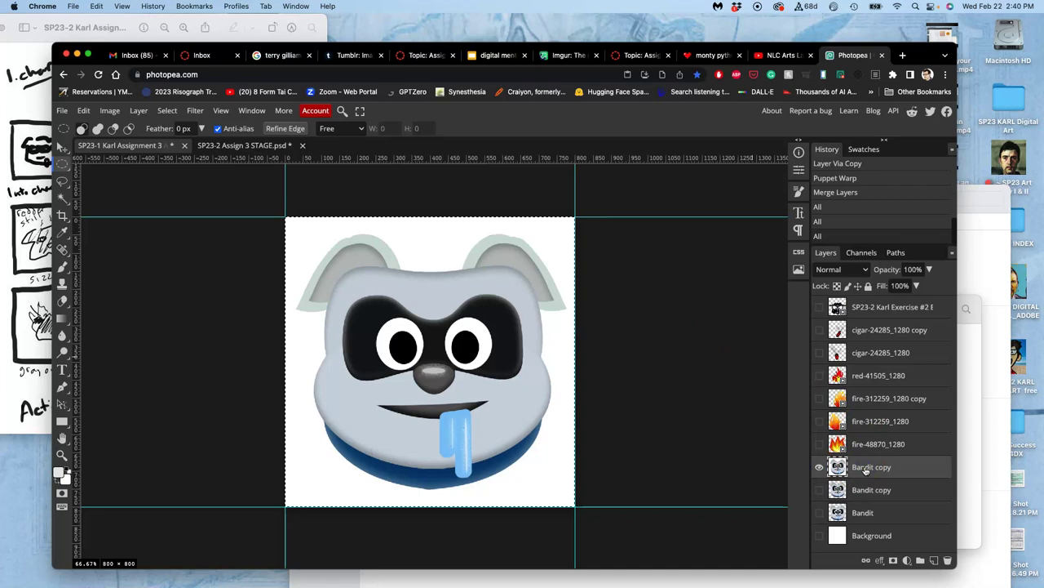
click(470, 306)
click(233, 145)
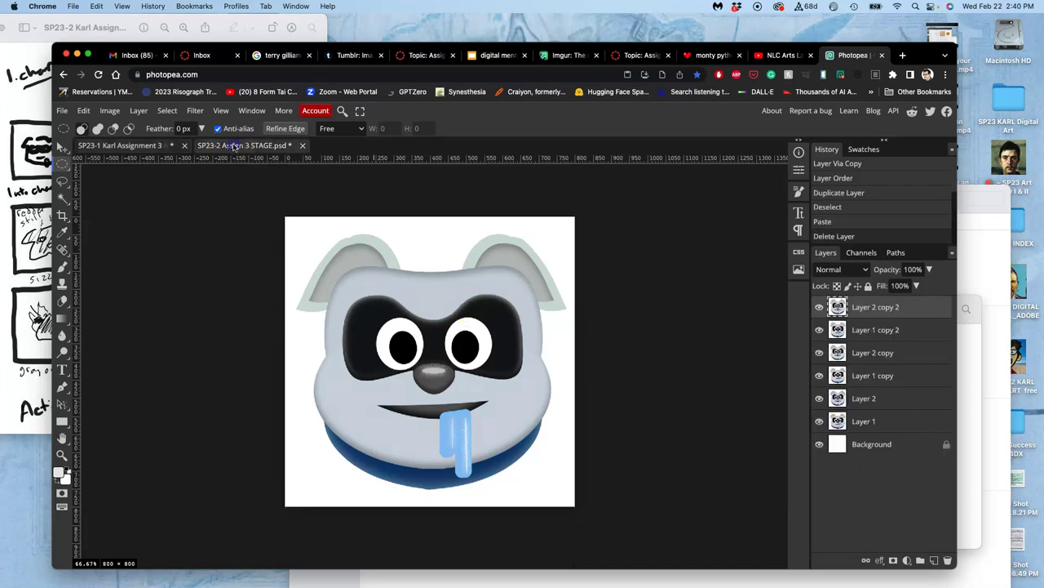
click(174, 147)
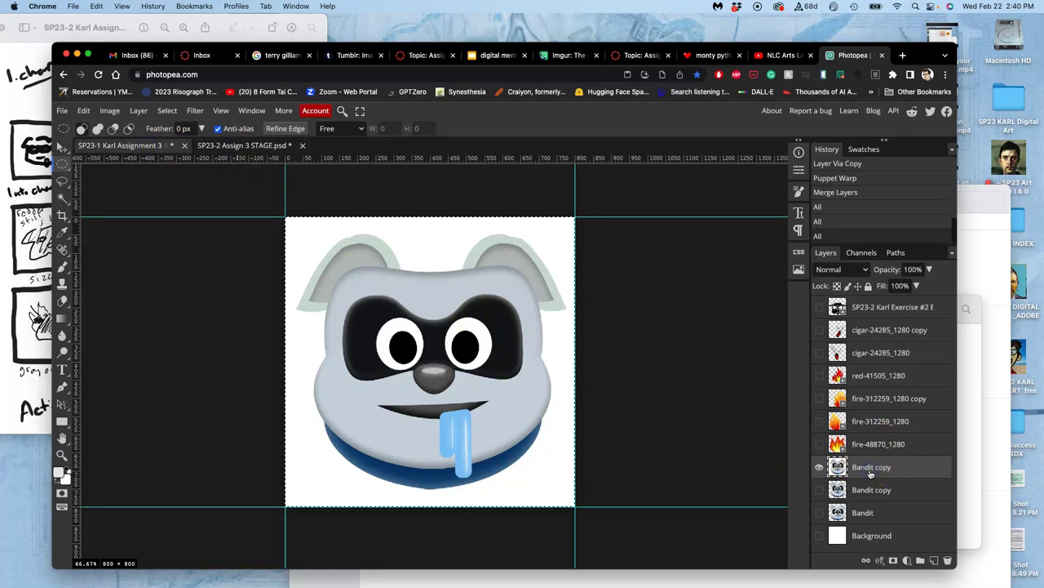
key(super+d)
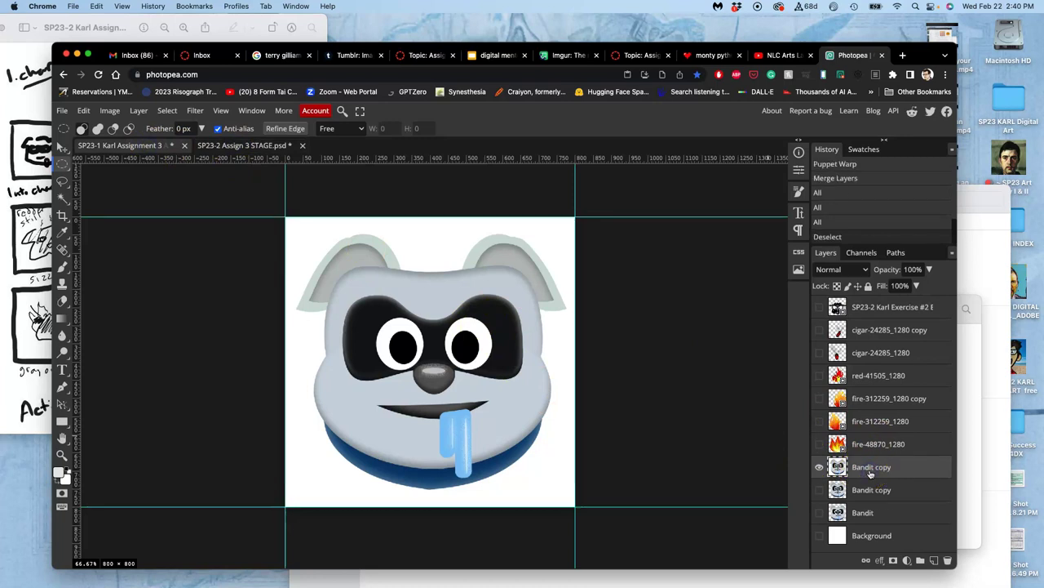
key(Delete)
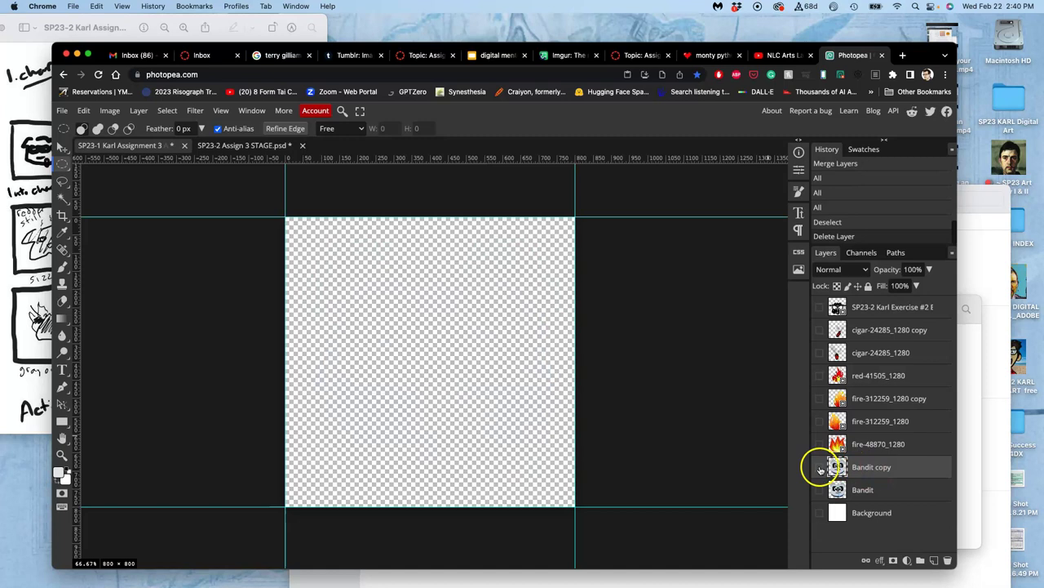
Duplicate the remaining Bandit copy layer, show the Background, and hide the layer it was duplicated from.
click(819, 467)
key(super+j)
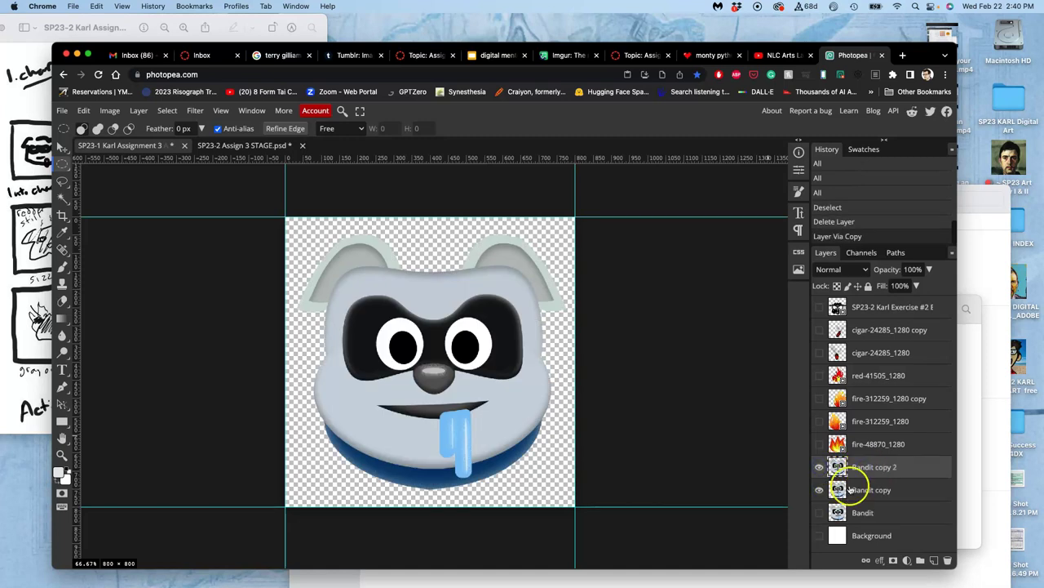
click(819, 535)
click(820, 491)
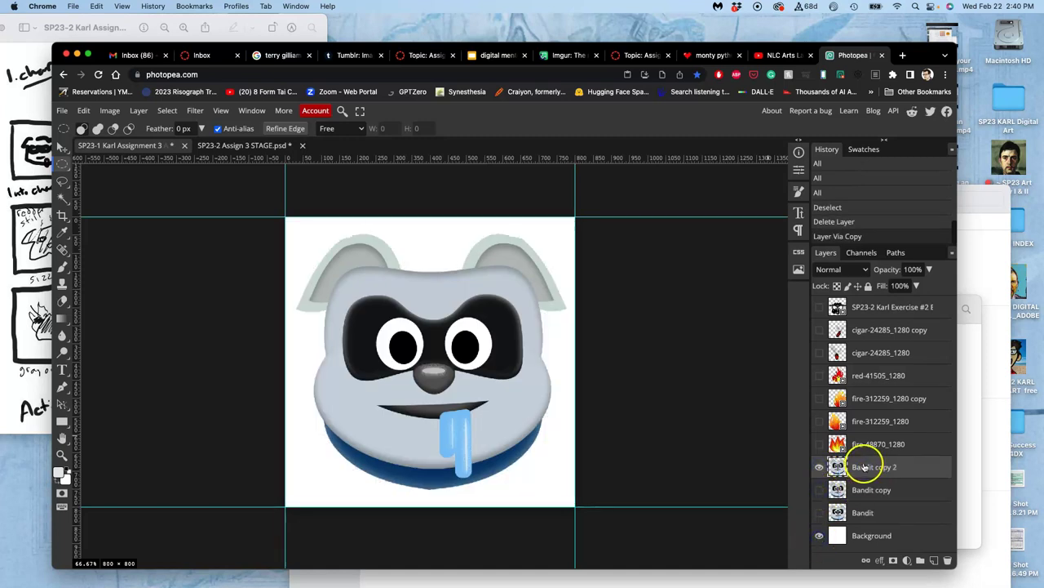
Assign a red colour label to the Bandit copy 2 layer and keep that layer visible.
right_click(819, 462)
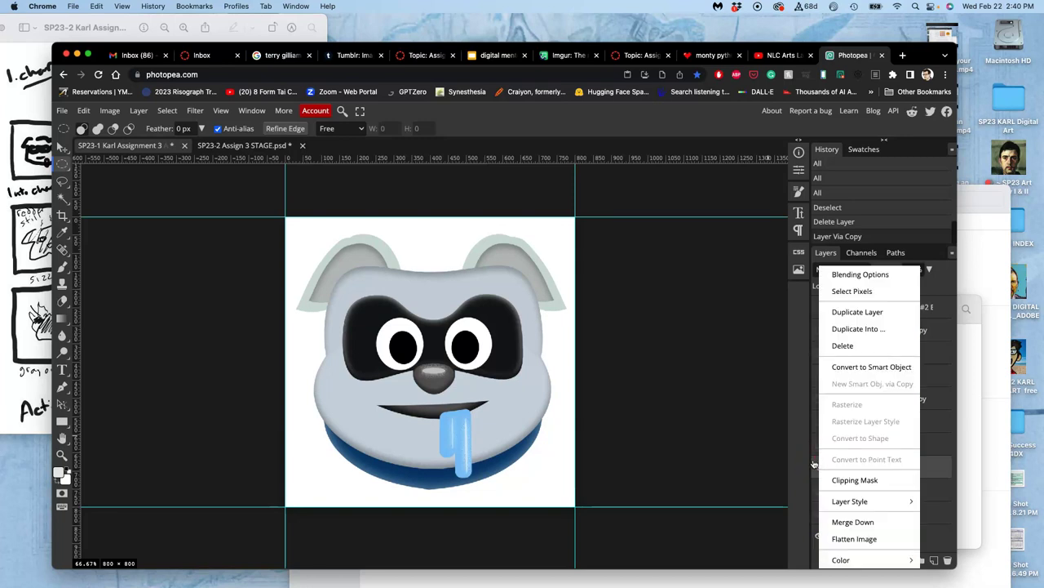
click(814, 463)
right_click(815, 463)
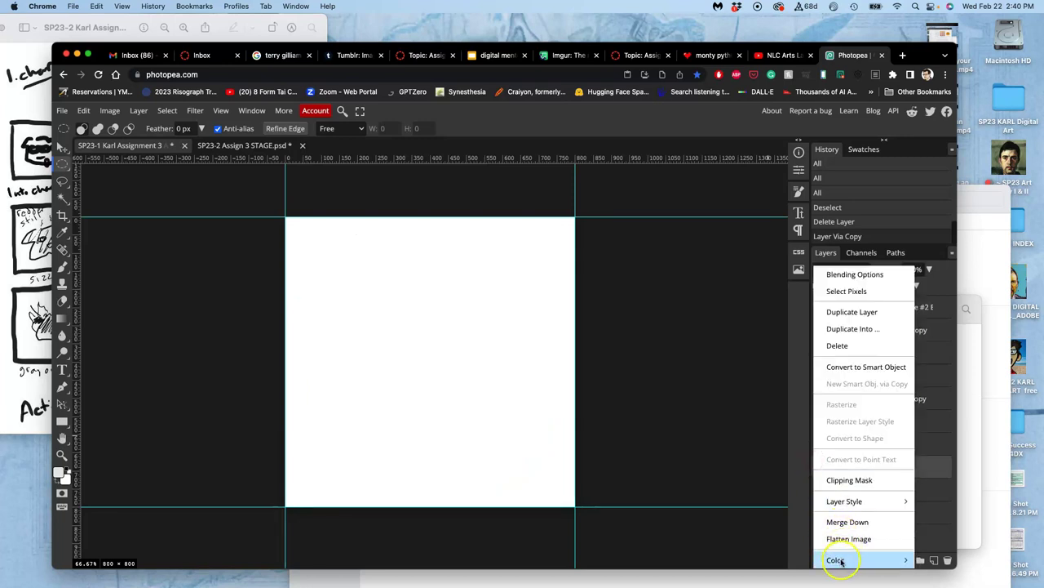
mouse_move(841, 560)
click(875, 436)
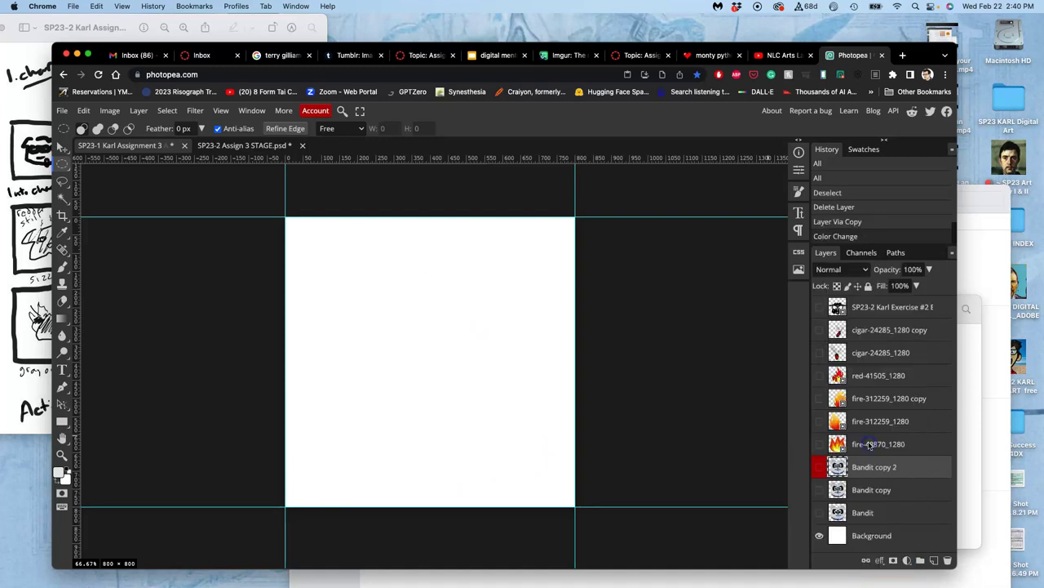
click(819, 466)
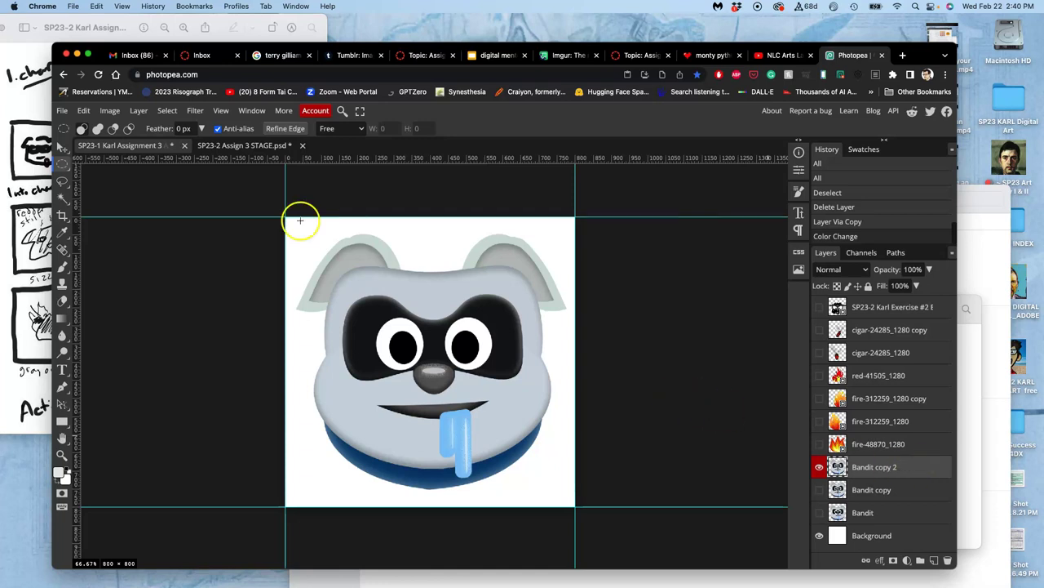
Apply a Color Balance adjustment to Bandit copy 2 with the midtones' Cyan - Red value at 13, and compare it with the unadjusted layers.
click(109, 111)
mouse_move(135, 147)
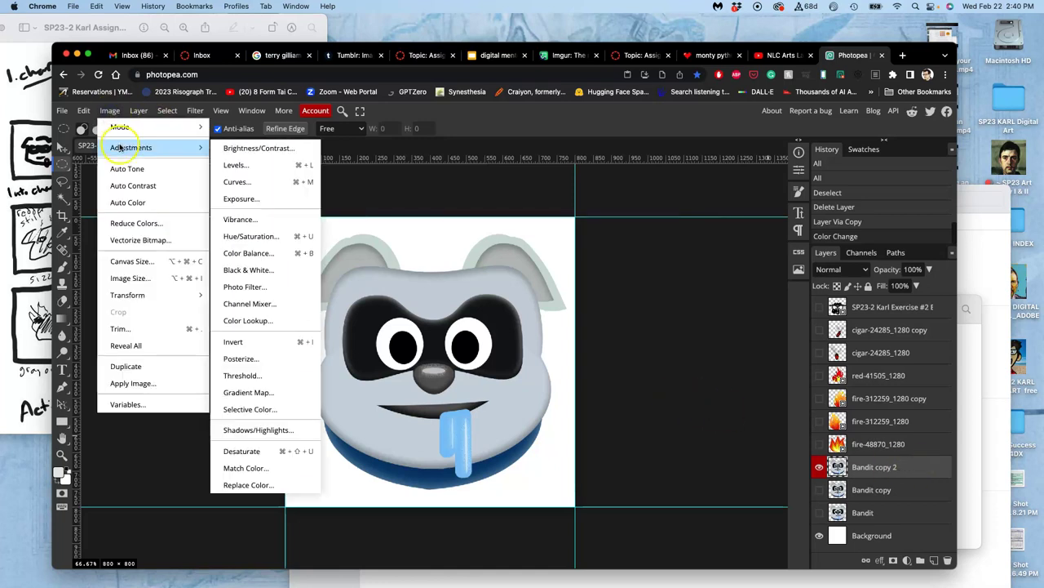
click(250, 254)
drag(292, 194, 725, 146)
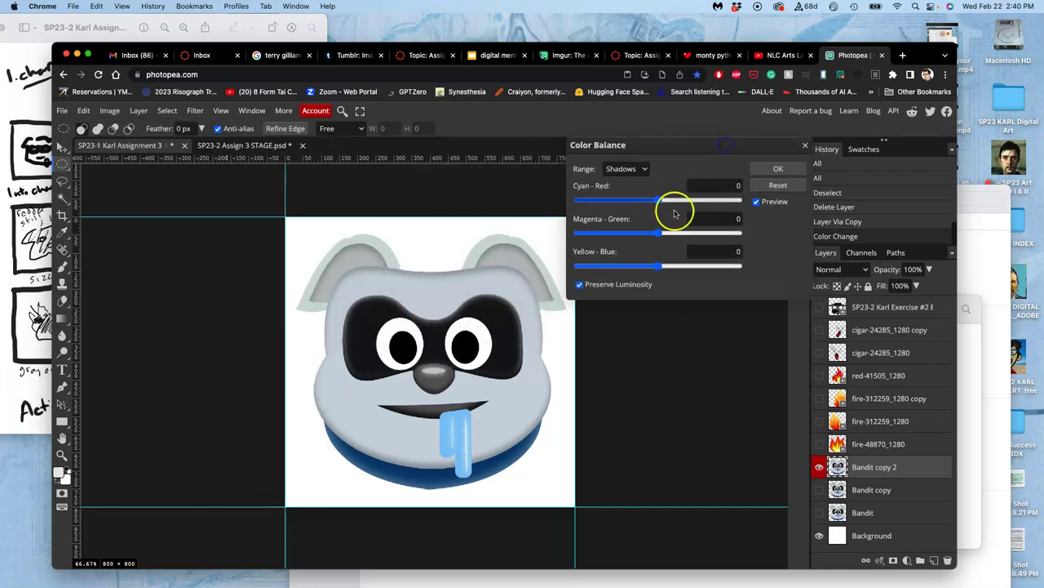
click(630, 168)
click(627, 180)
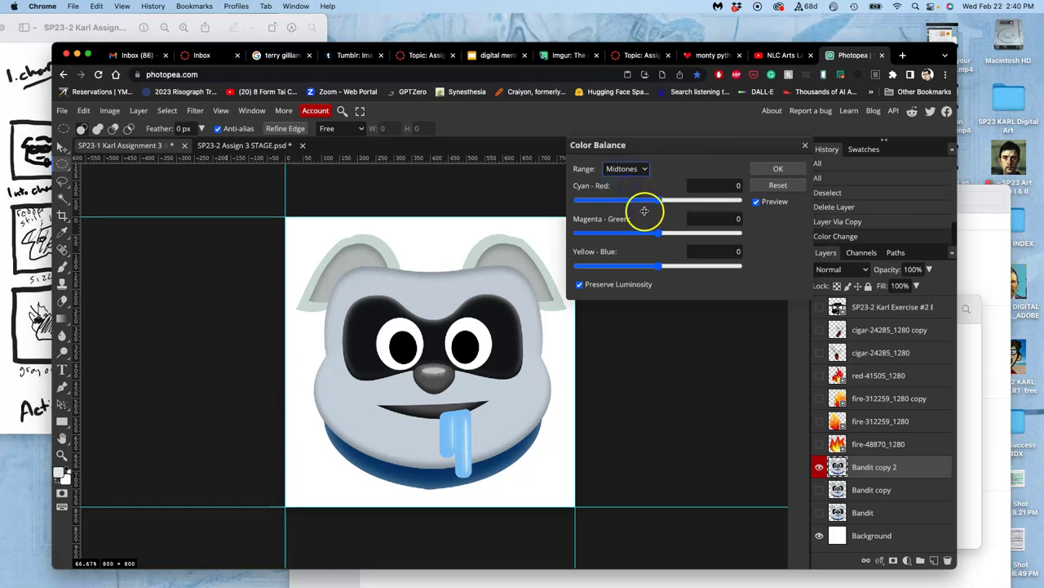
click(658, 204)
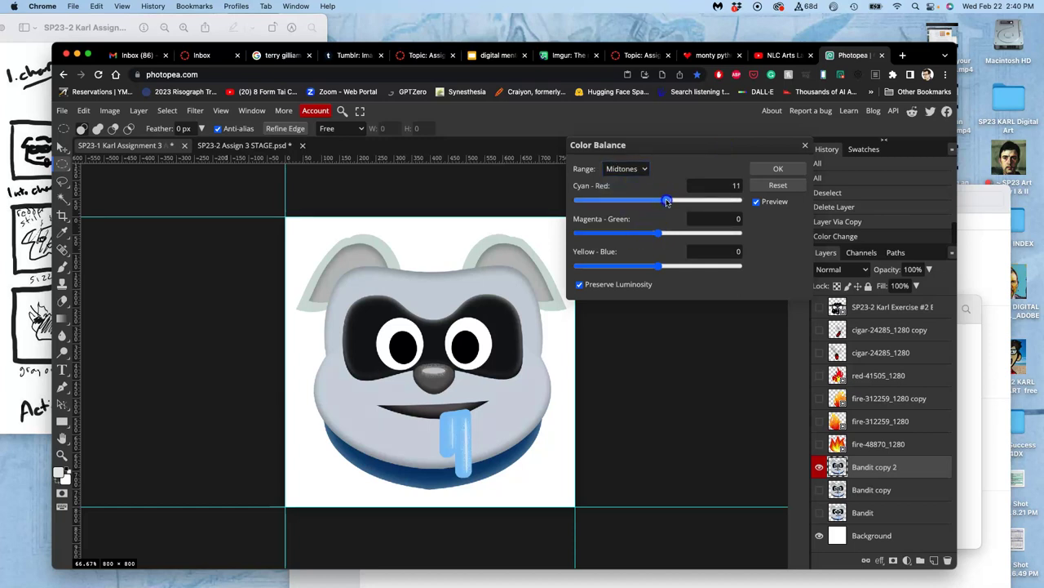
drag(669, 202, 668, 202)
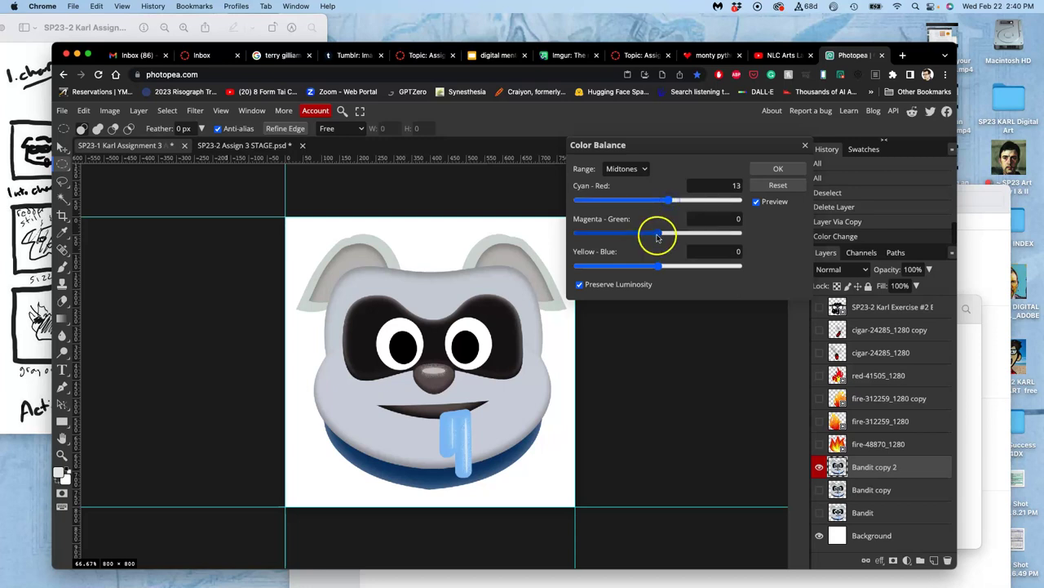
click(775, 169)
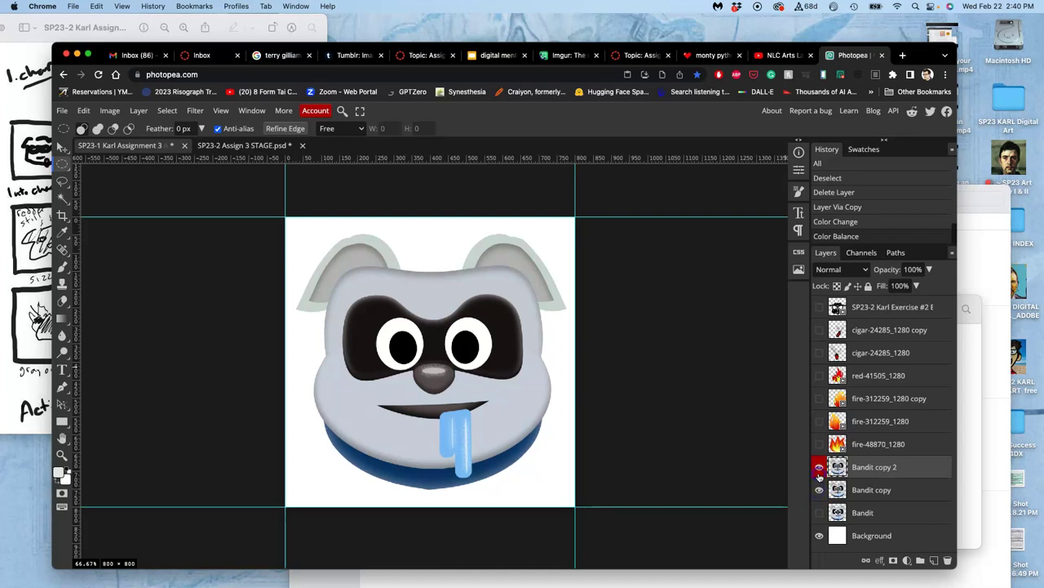
click(820, 511)
Puppet-warp Bandit copy 2 with pins on the ears, cheeks and chin, pulling both ears slightly down and both cheeks inwards and down.
click(84, 110)
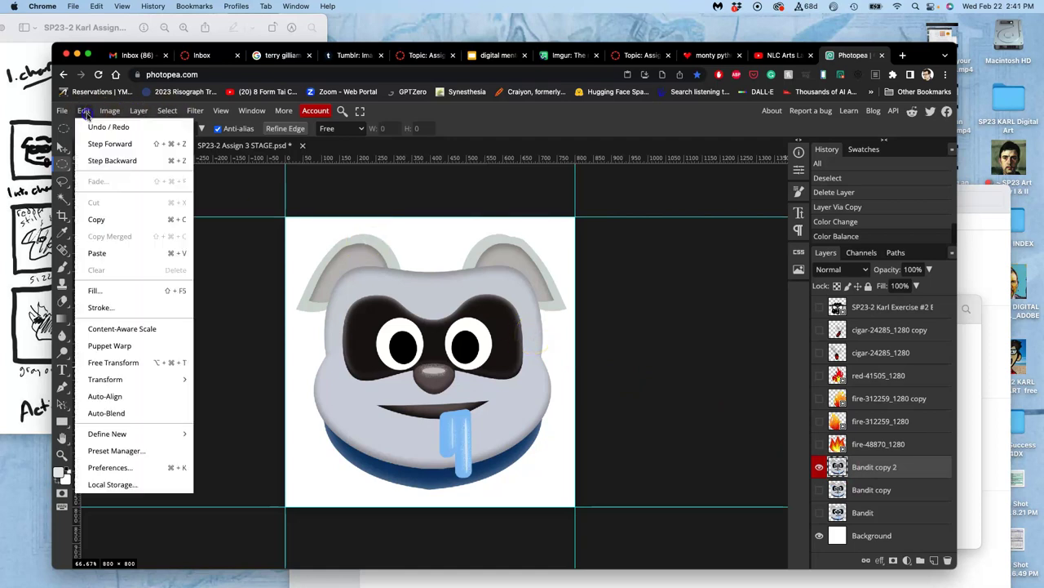
click(122, 346)
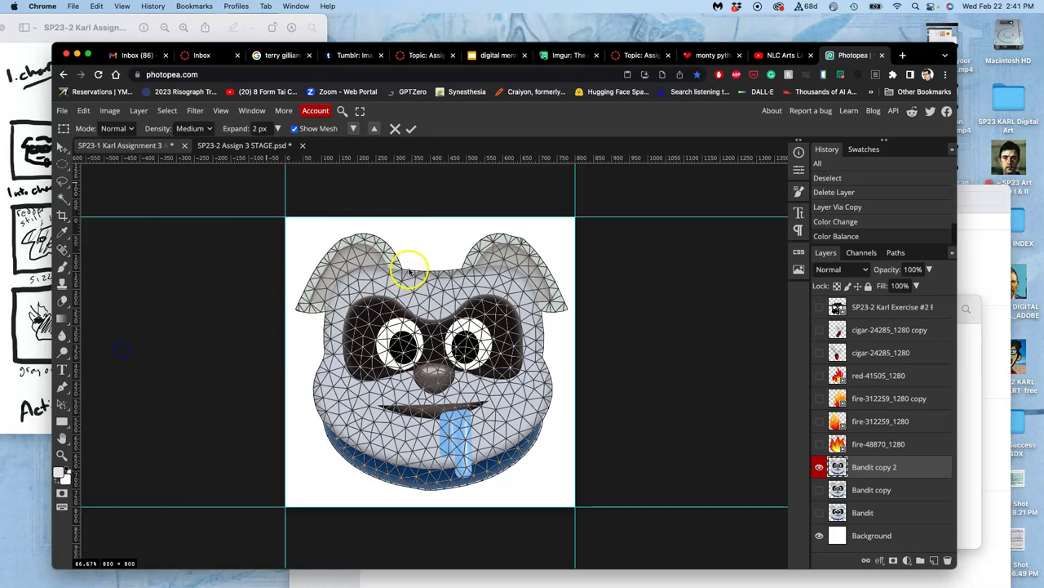
click(510, 243)
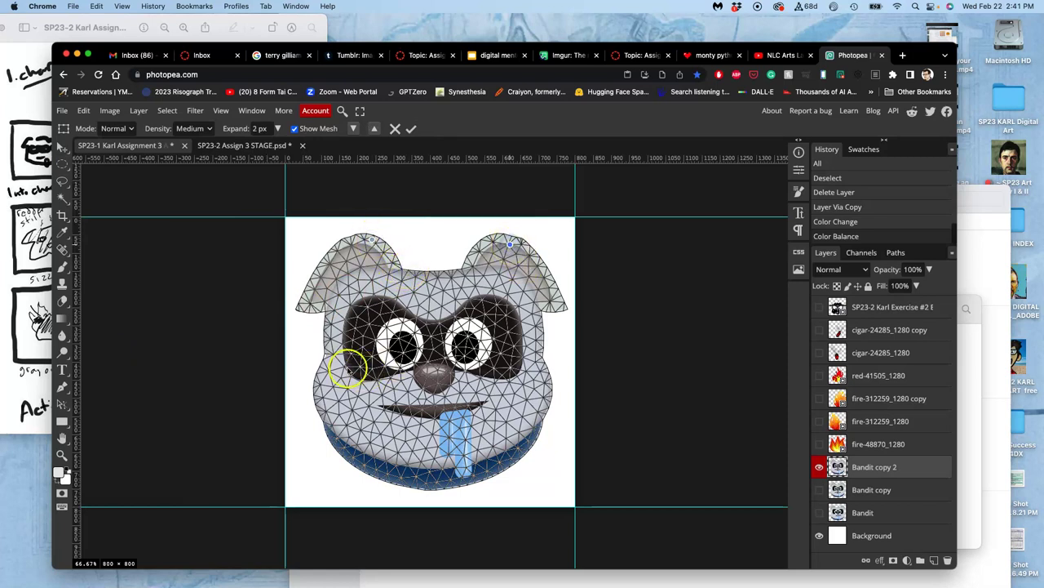
click(541, 365)
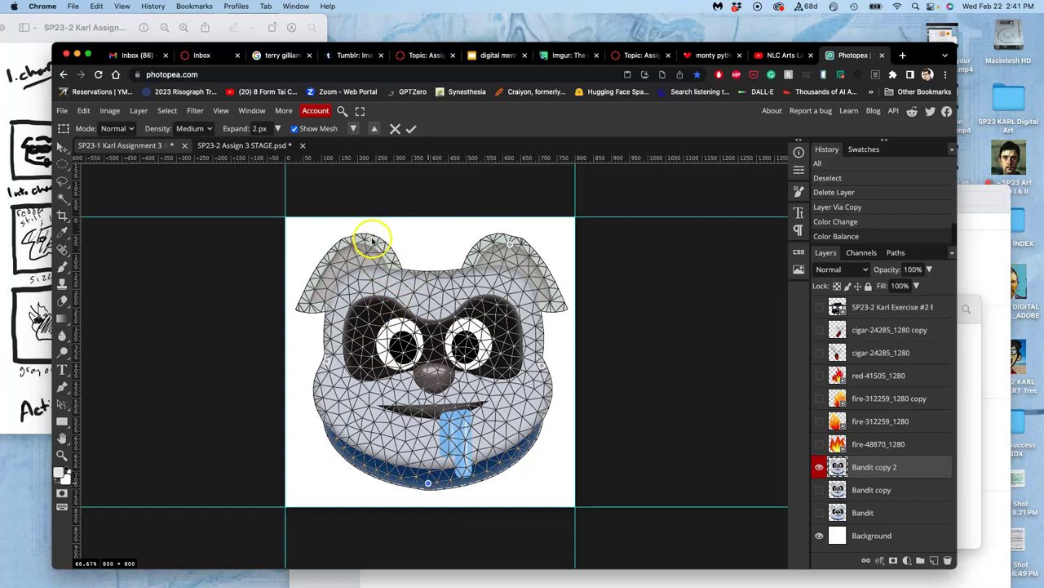
drag(372, 239, 372, 244)
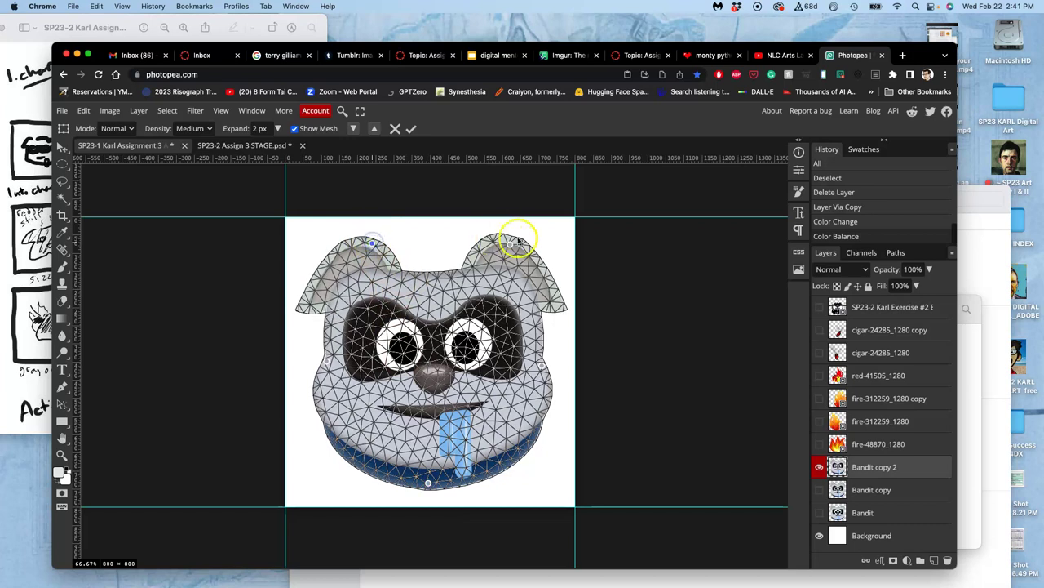
drag(513, 243, 513, 246)
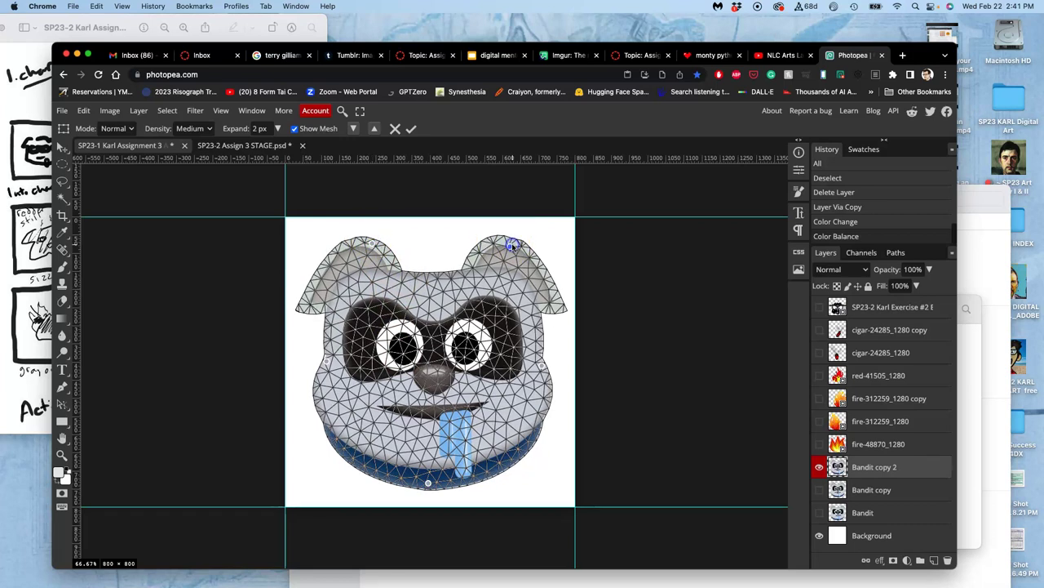
drag(542, 364, 540, 373)
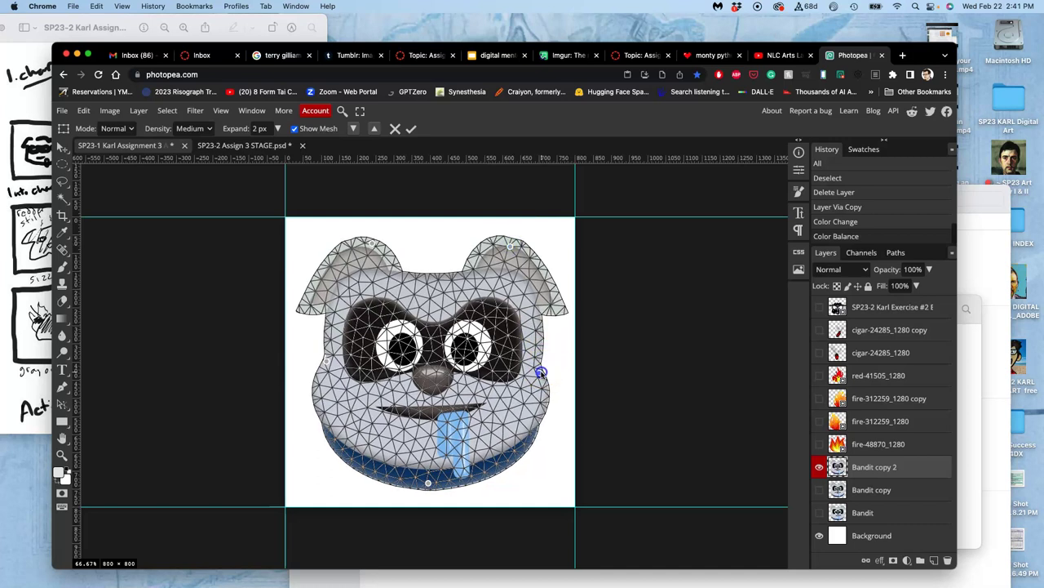
drag(326, 361, 330, 367)
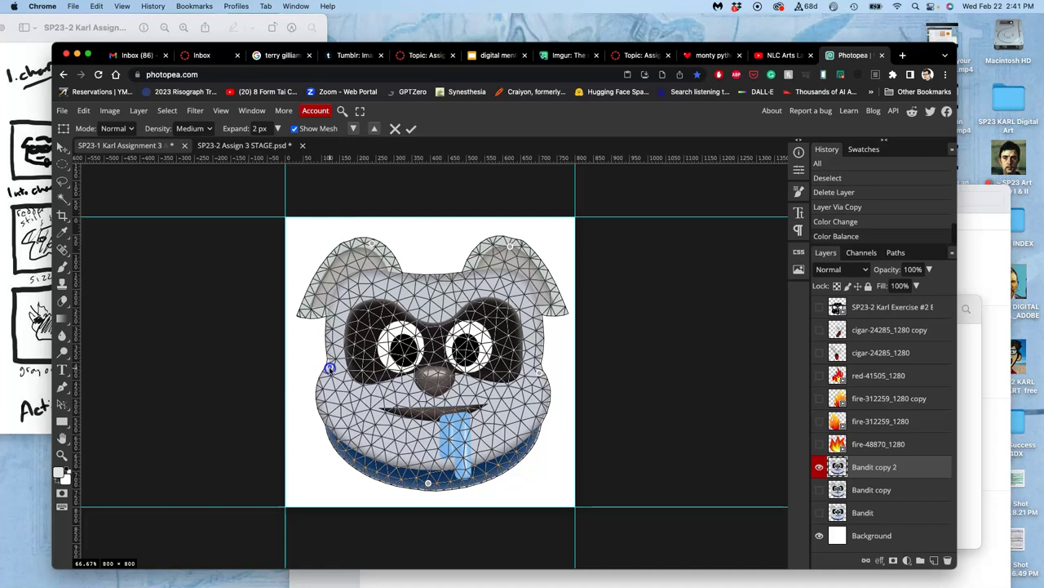
key(Return)
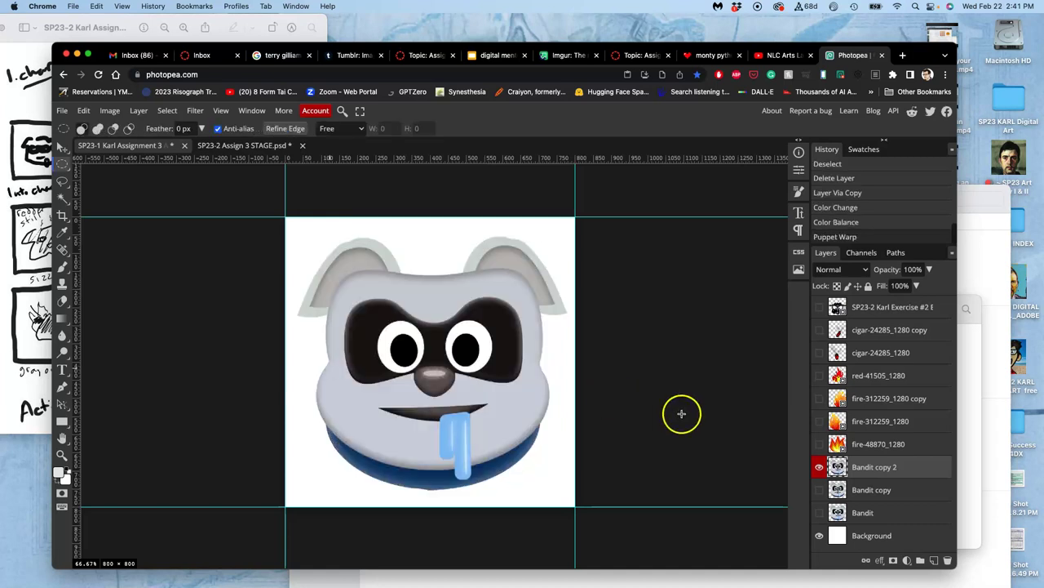
Show the Bandit copy layer and compare the puppet-warped Bandit copy 2 against it.
click(819, 489)
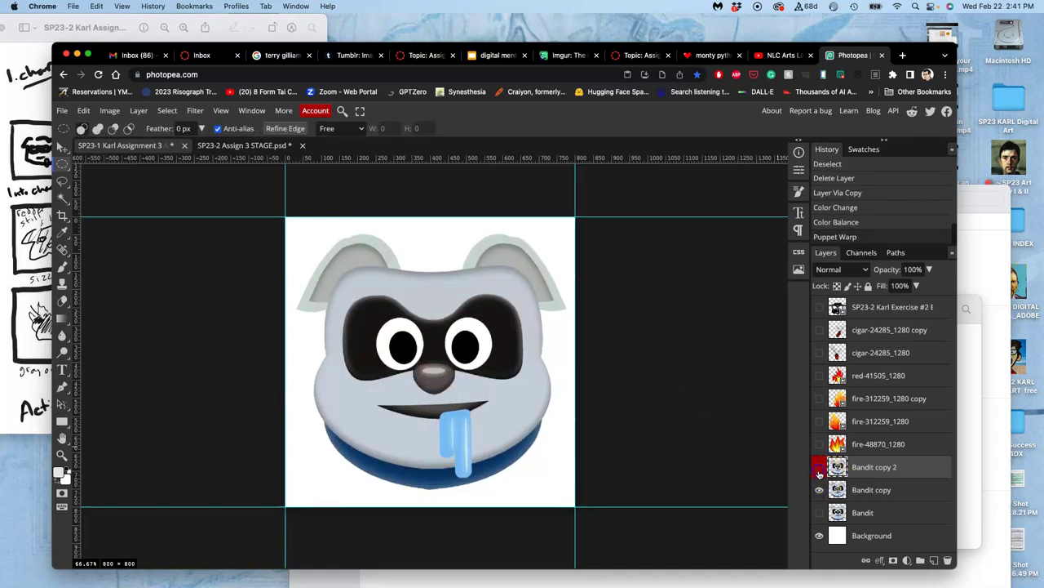
click(819, 468)
click(819, 468)
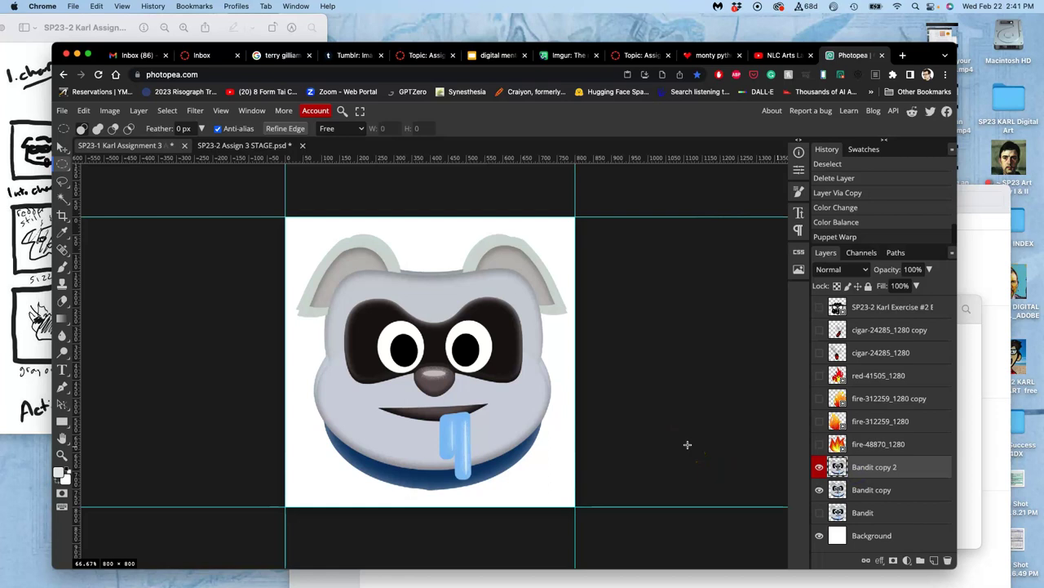
Warp Bandit copy 2 with Free Transform so the forehead bulges slightly upwards.
key(ctrl+t)
right_click(495, 325)
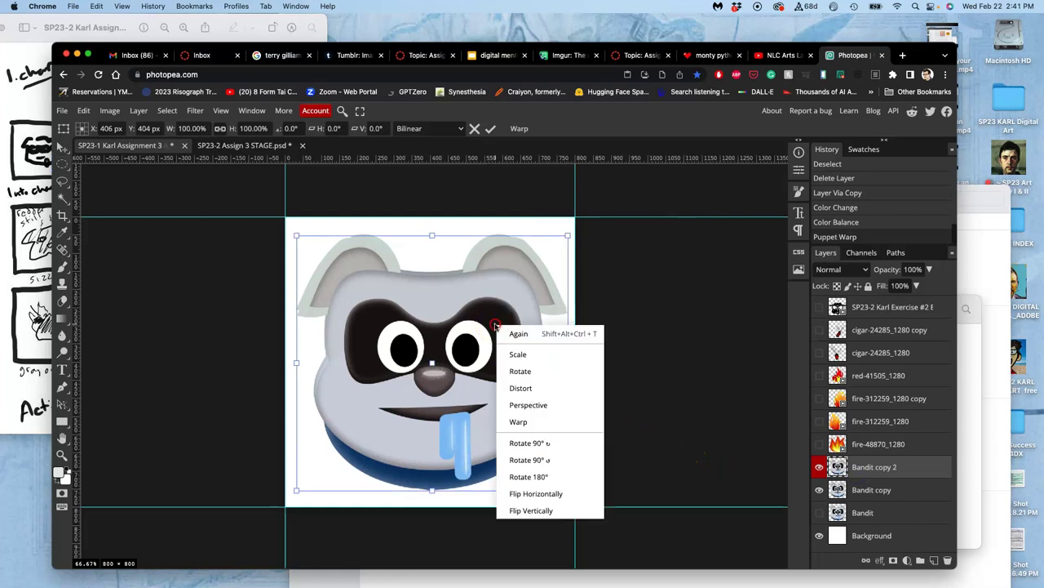
click(519, 421)
drag(425, 301, 425, 296)
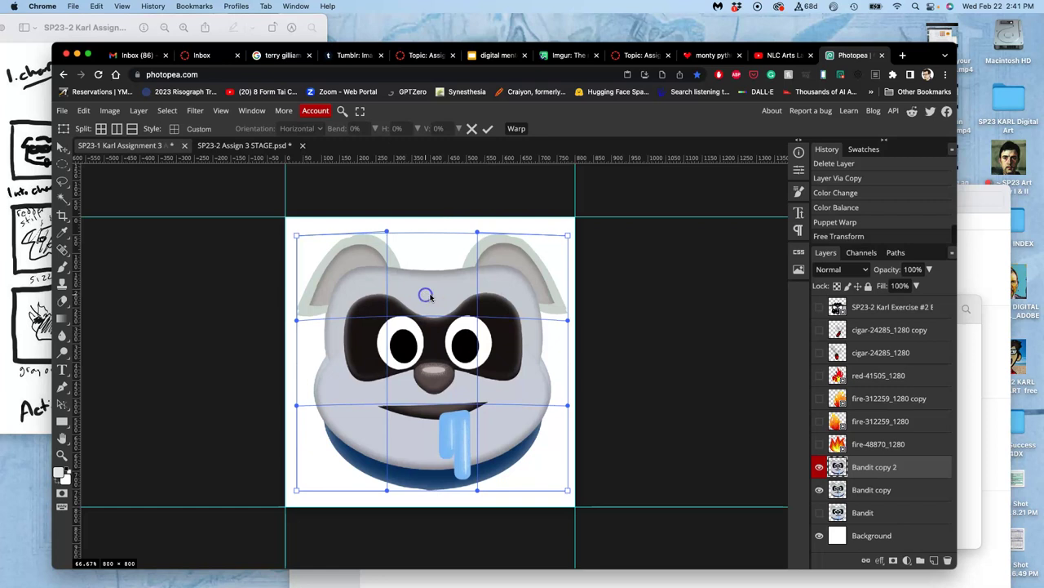
key(Return)
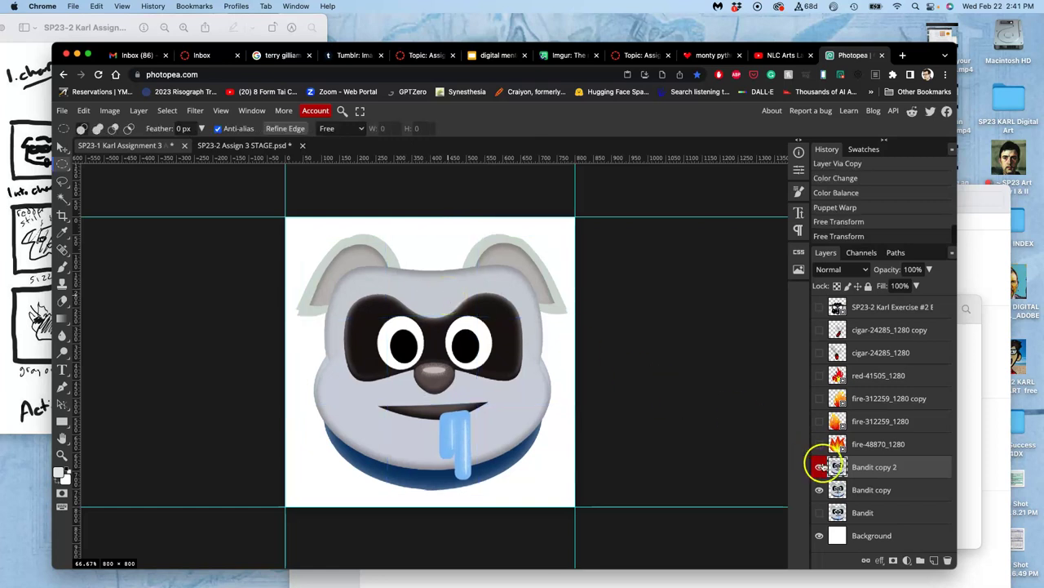
Compare the warped Bandit copy 2 with Bandit copy, and hide the Bandit copy layer.
click(820, 467)
click(819, 467)
click(819, 467)
click(820, 468)
click(819, 490)
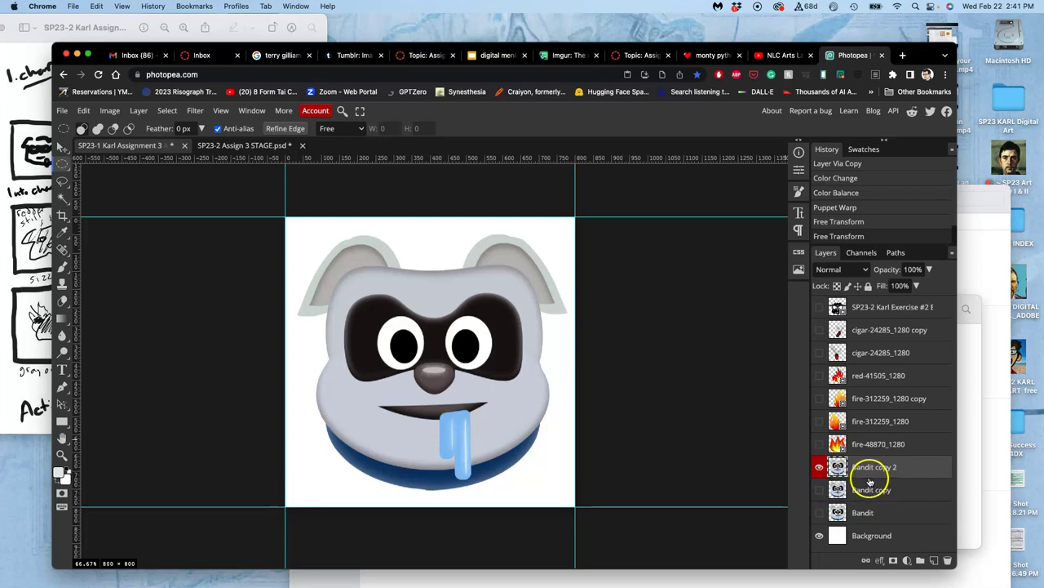
Merge Bandit copy 2 and the Background into a new layer, and paste a copy of it into SP23-2 Assign 3 STAGE.psd.
shift+click(868, 534)
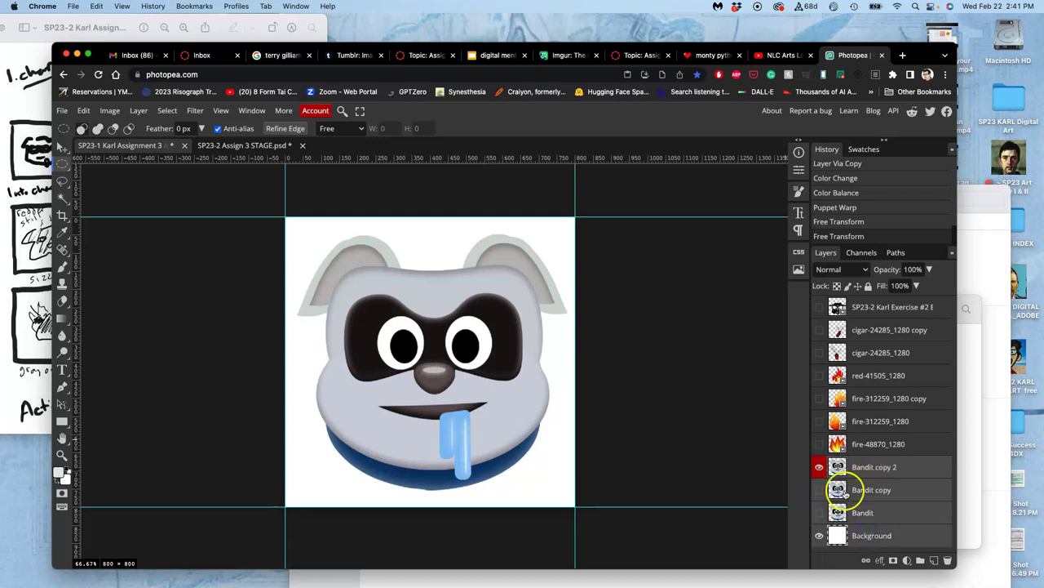
click(138, 111)
click(178, 450)
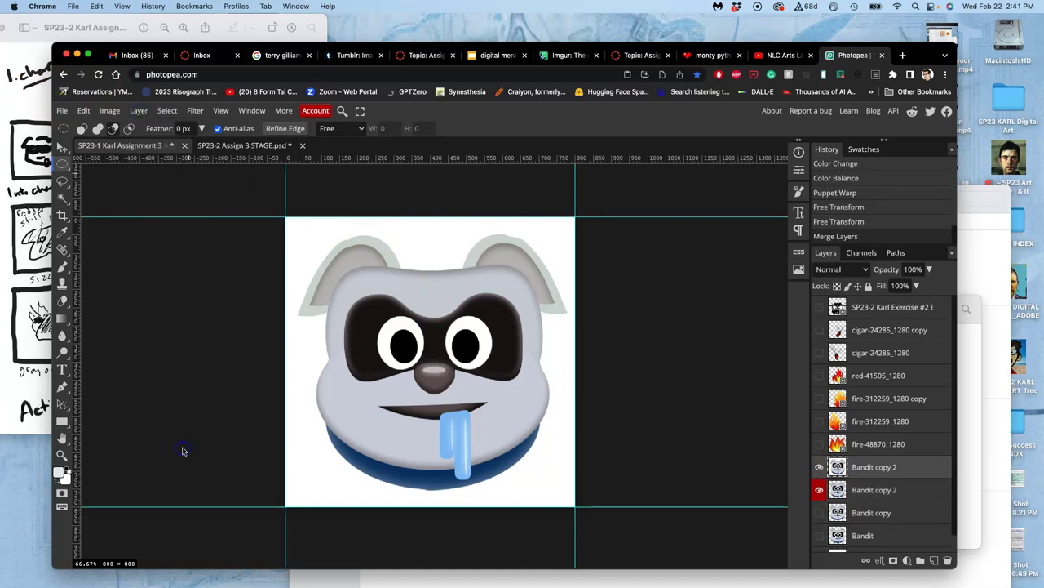
key(super+a)
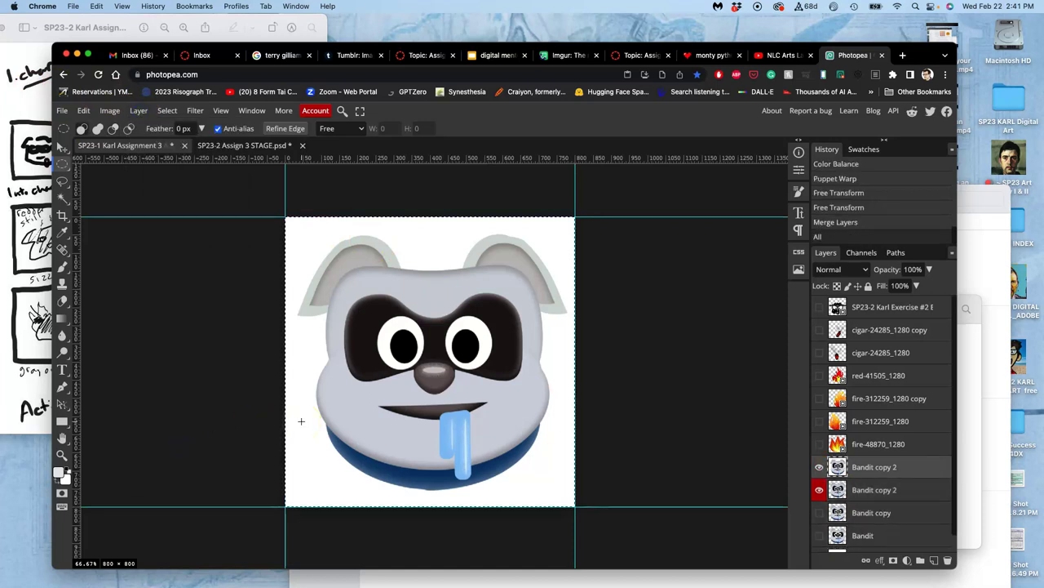
click(243, 147)
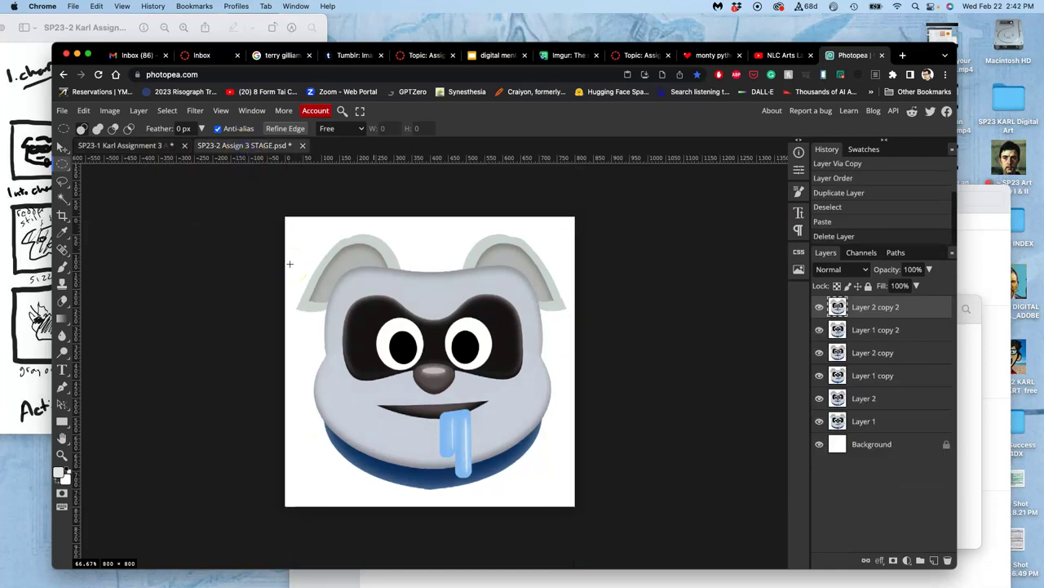
key(super+v)
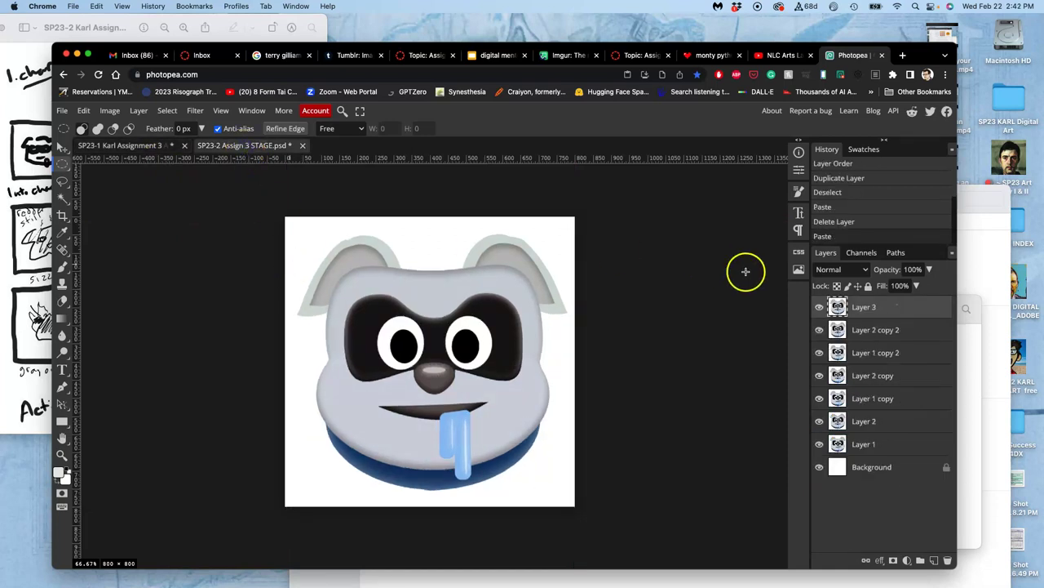
Clear the selection in the stage document and assign a red colour label to the pasted Layer 3.
right_click(814, 298)
click(757, 329)
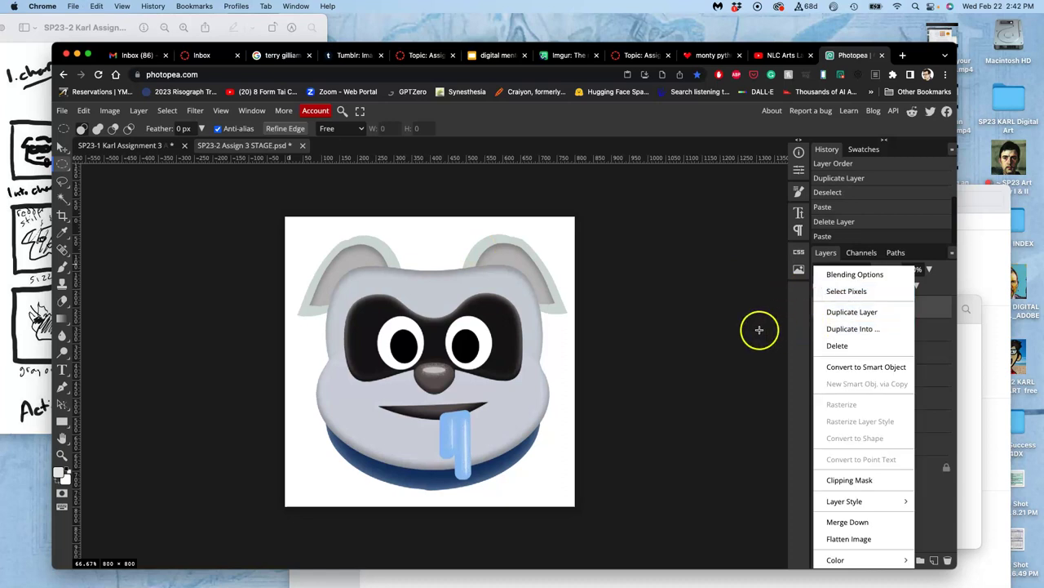
click(825, 320)
right_click(825, 319)
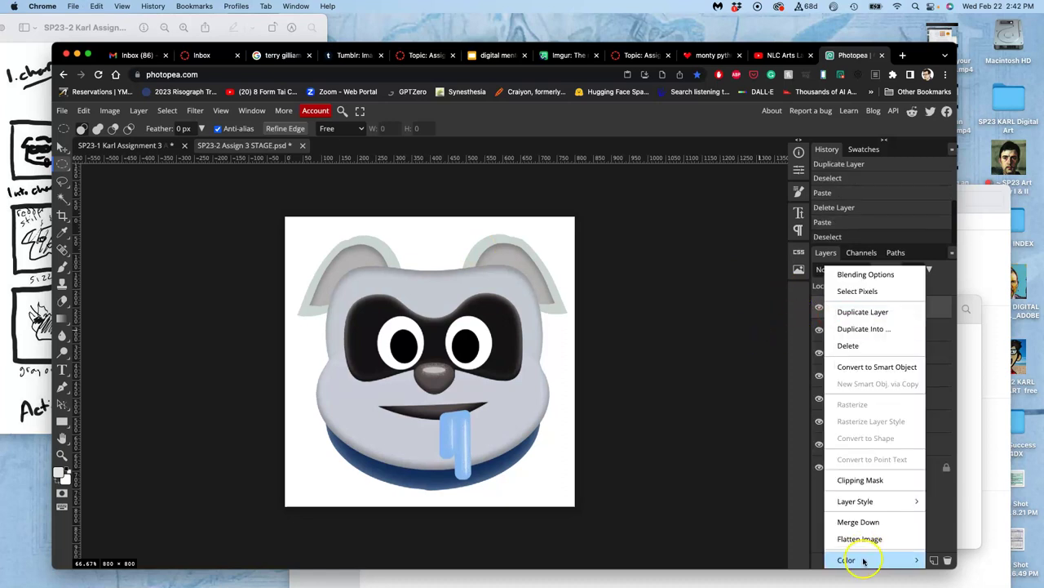
mouse_move(873, 559)
click(907, 440)
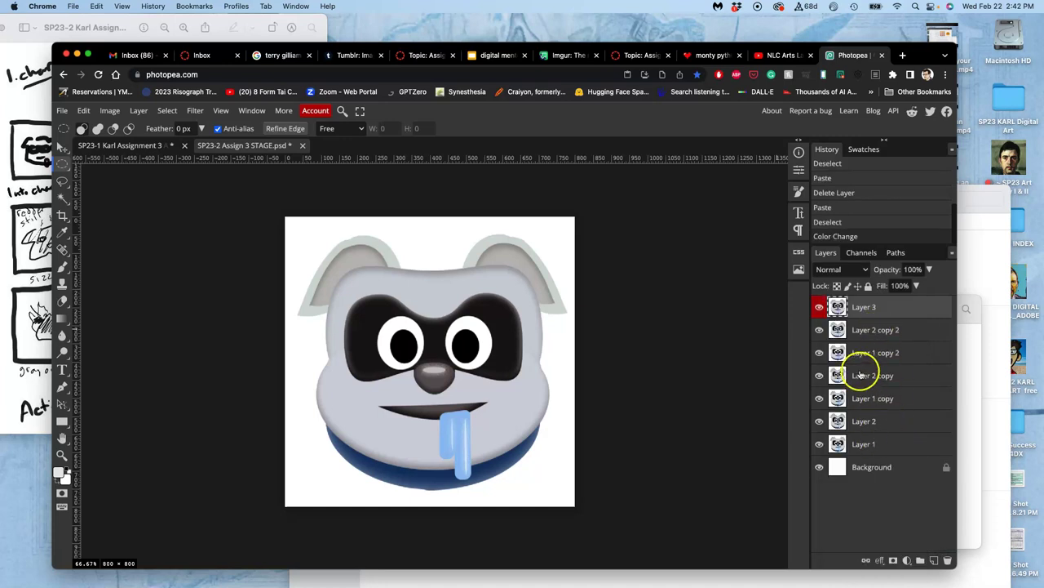
Compare Layer 3 with the frames beneath it and check the storyboard's turning red panel.
click(823, 331)
click(821, 339)
click(820, 307)
click(819, 308)
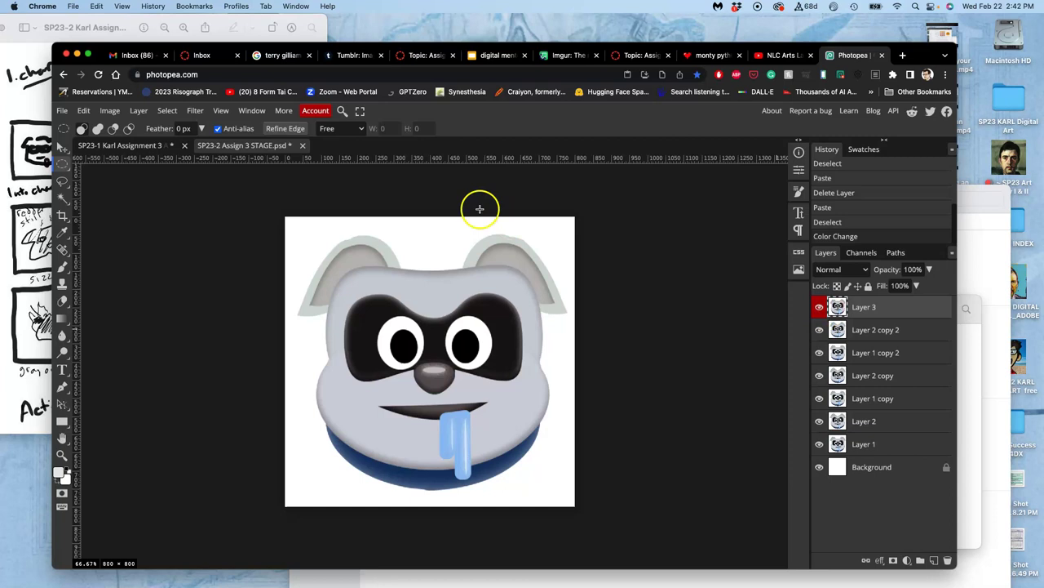
click(38, 190)
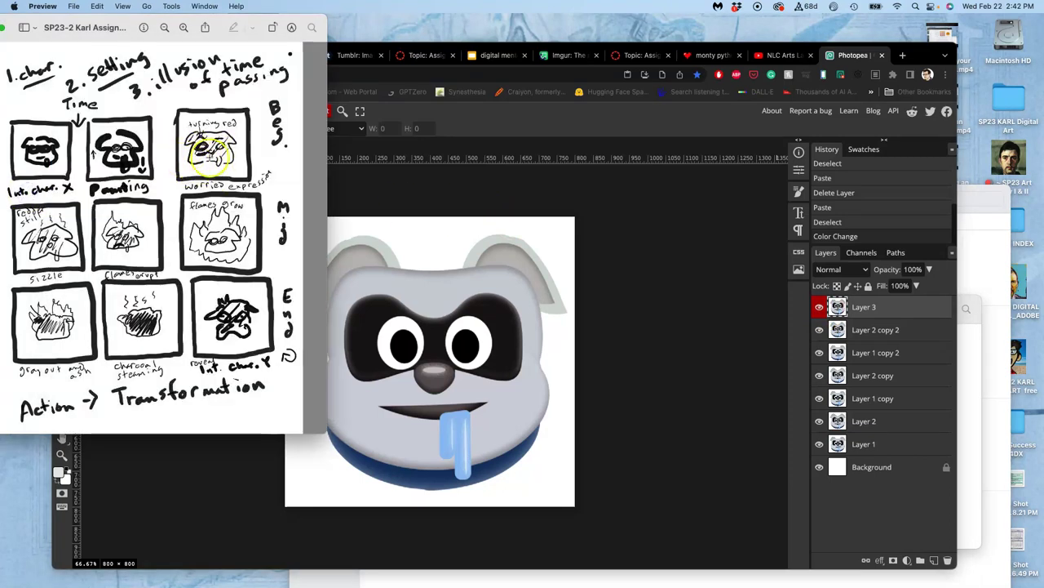
click(461, 255)
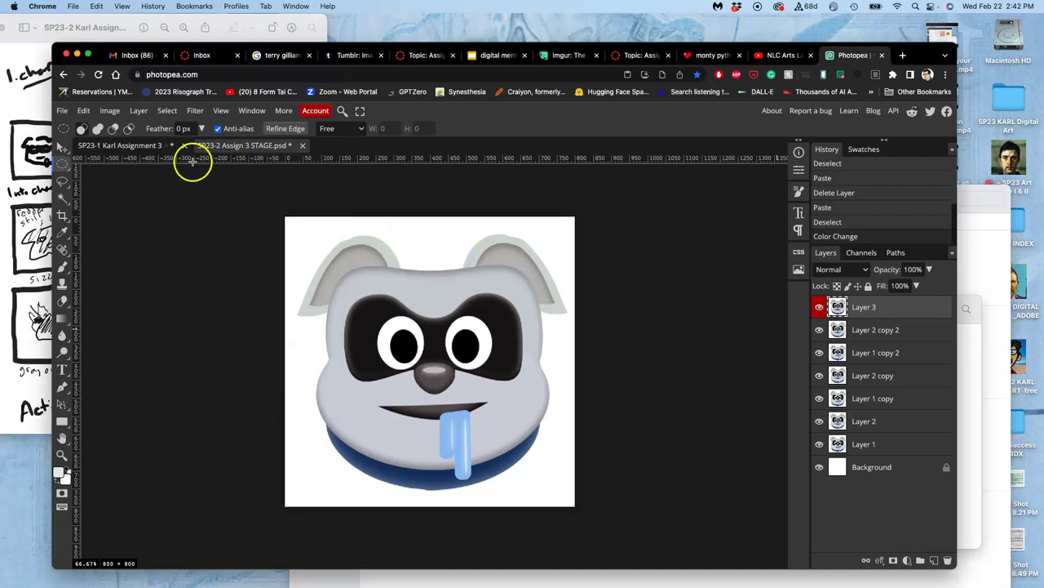
In the SP23-1 Karl Assignment 3 document, clear the selection, delete the merged layer and duplicate the red-labelled Bandit copy 2.
click(155, 147)
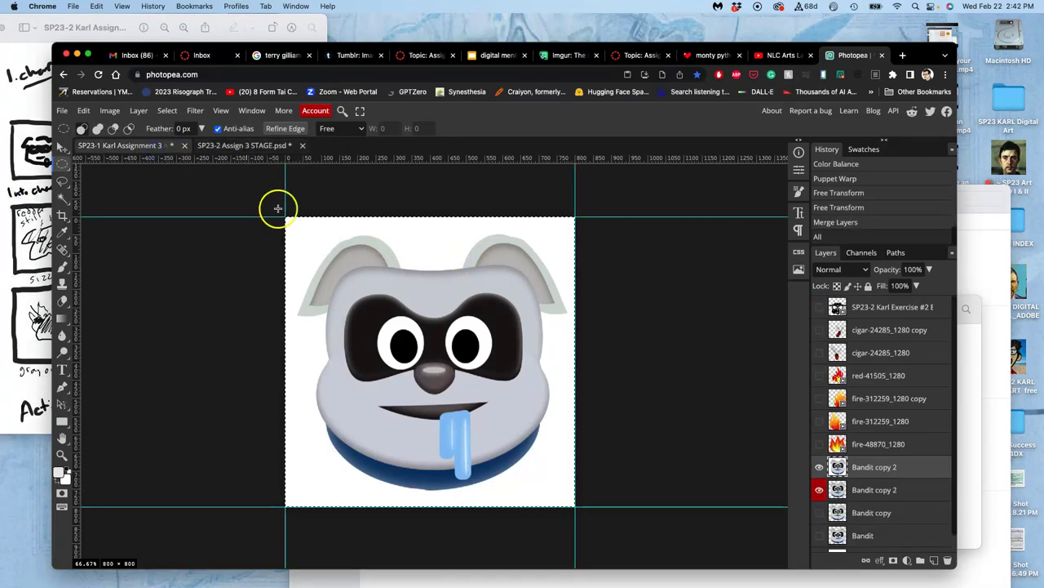
click(870, 470)
key(ctrl+d)
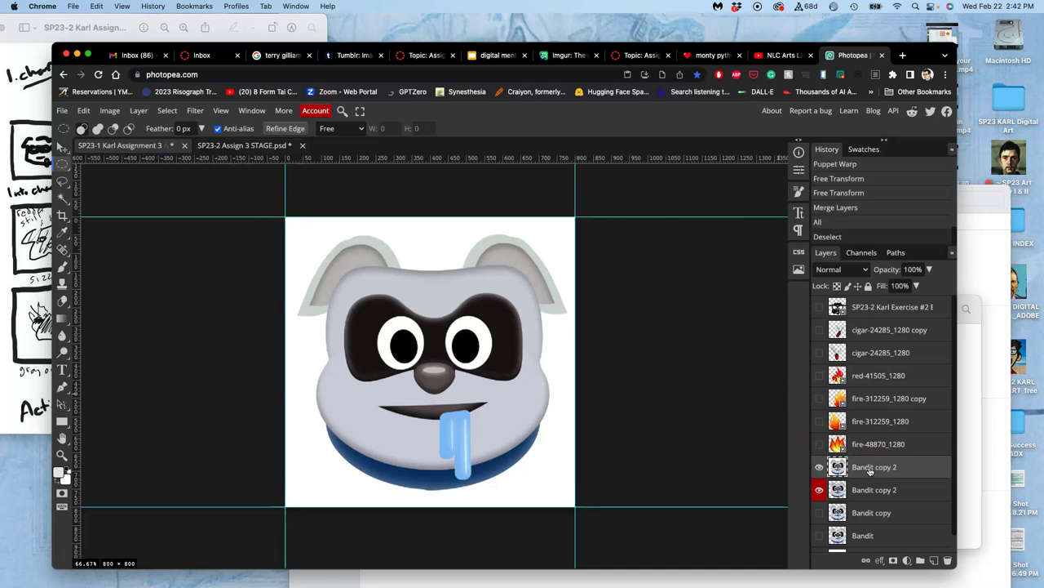
key(Delete)
click(861, 471)
key(ctrl+j)
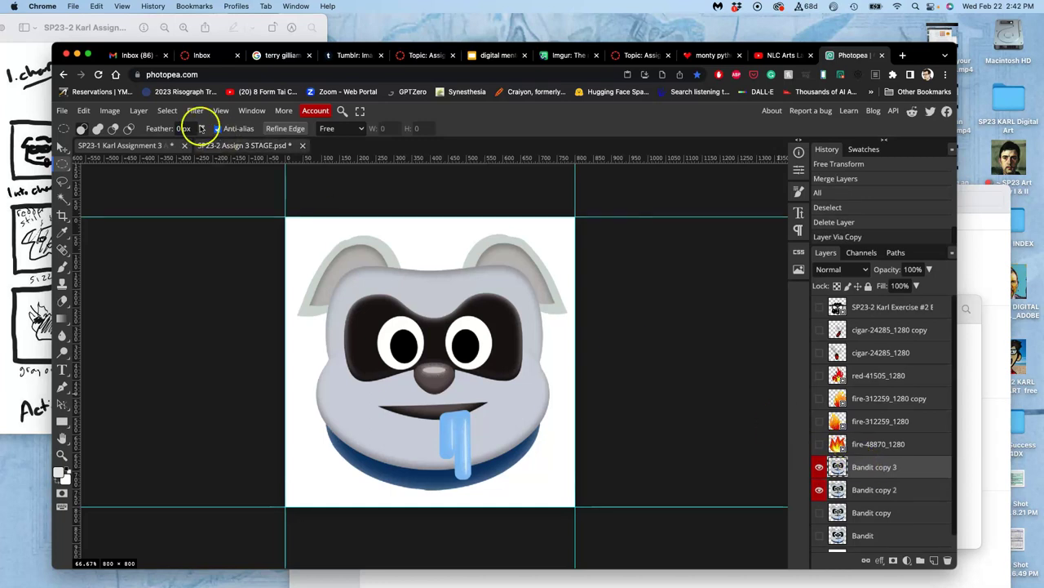
Apply a Color Balance adjustment to Bandit copy 3 with the midtones' Cyan - Red value at 21.
click(108, 111)
mouse_move(130, 148)
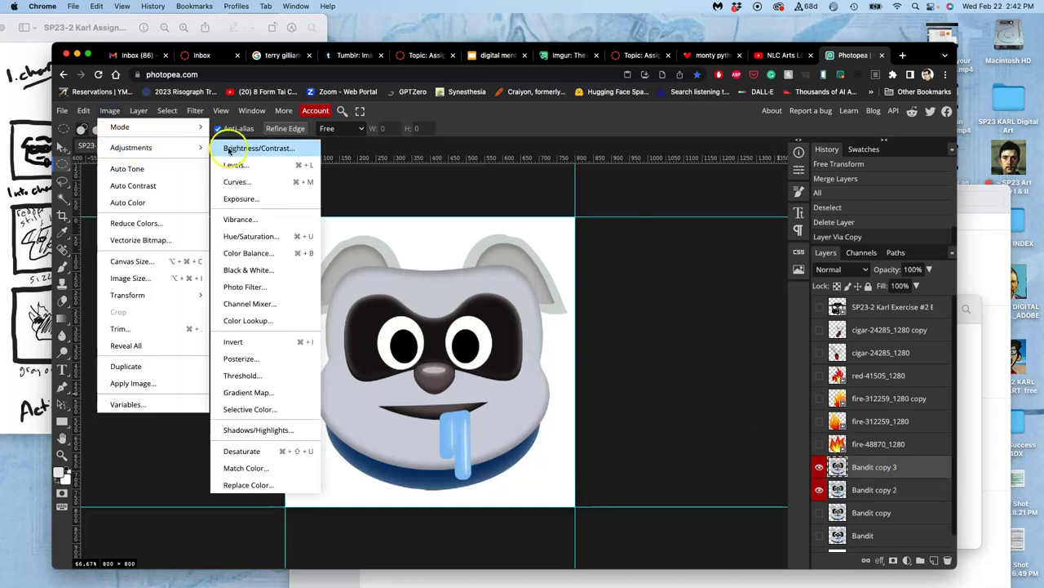
click(243, 252)
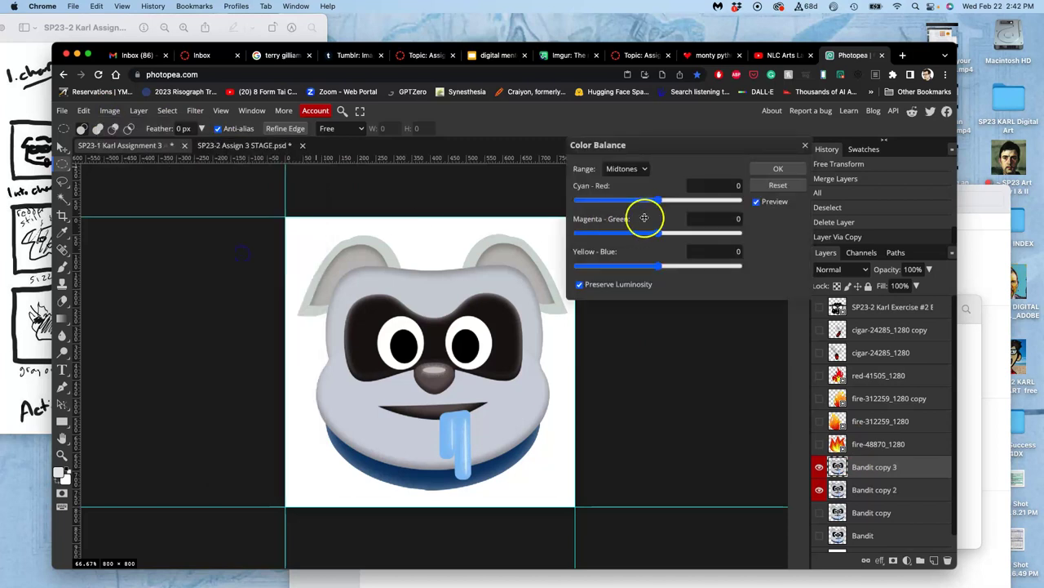
click(657, 204)
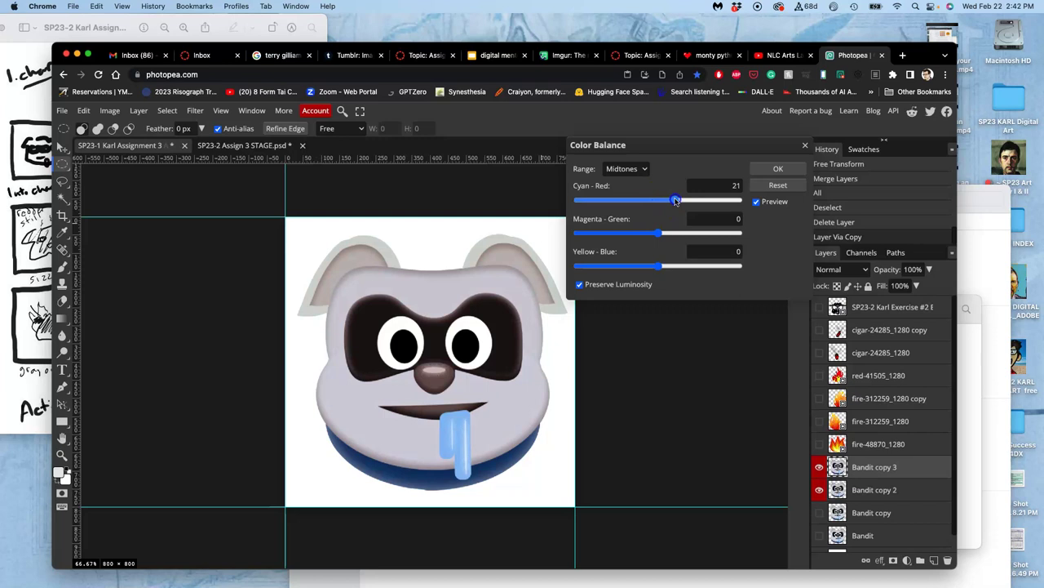
mouse_move(673, 202)
mouse_down()
mouse_move(735, 175)
mouse_move(674, 202)
mouse_up()
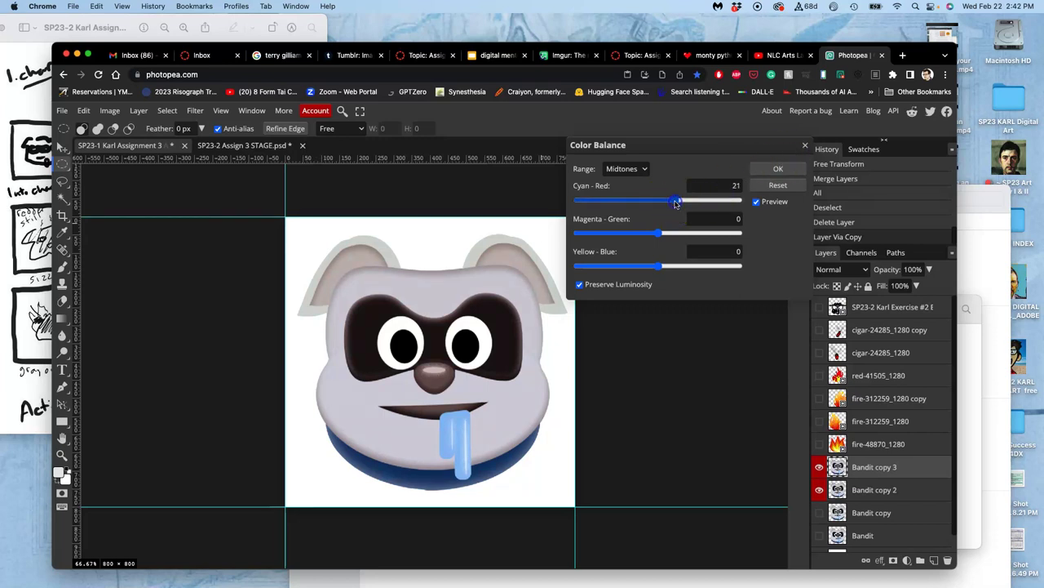
click(784, 169)
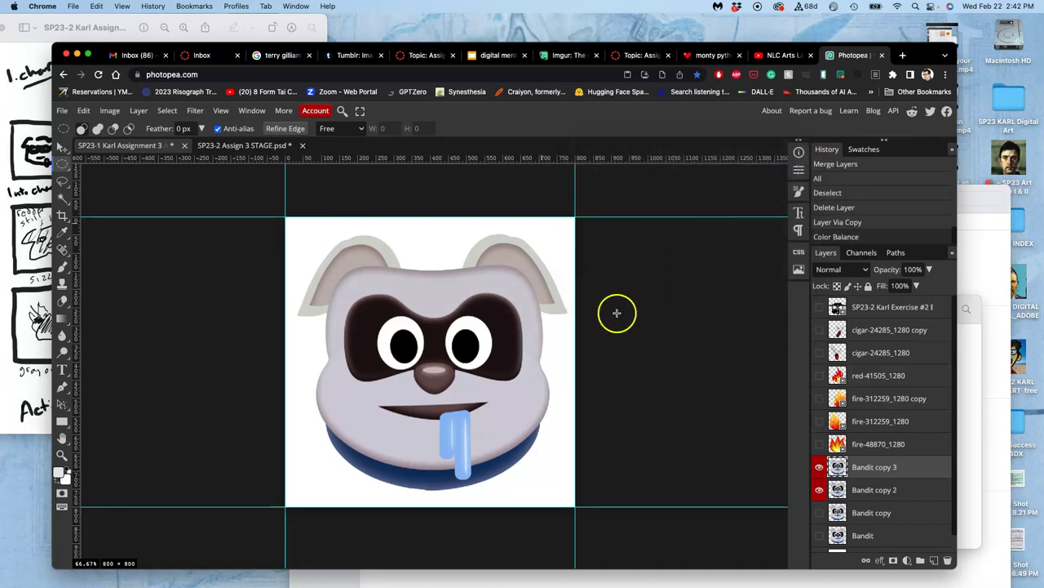
Warp Bandit copy 3 so the ears stretch upward and the mask, eyes and nose shift downward.
click(64, 185)
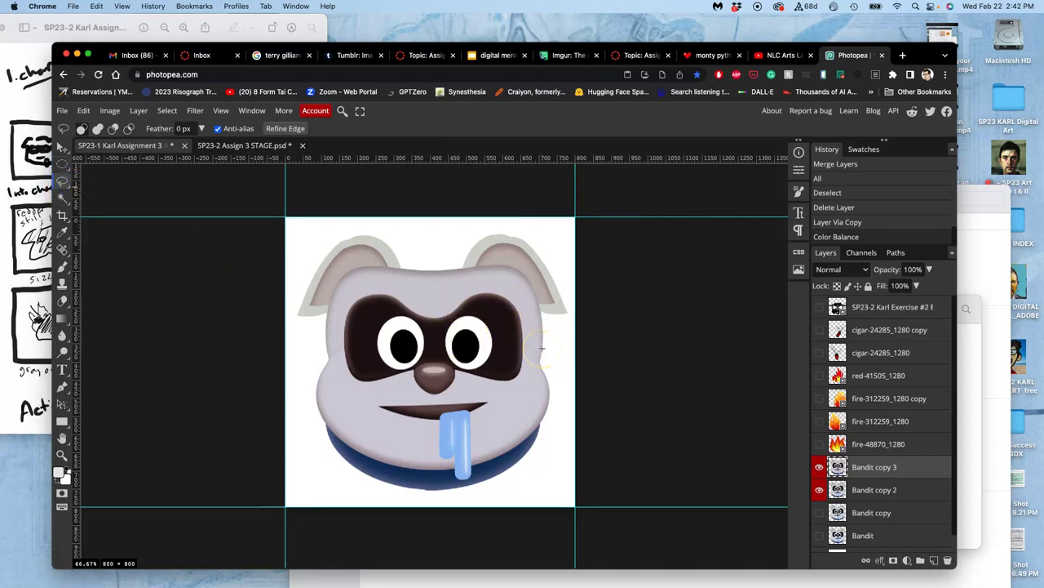
key(ctrl+t)
right_click(489, 327)
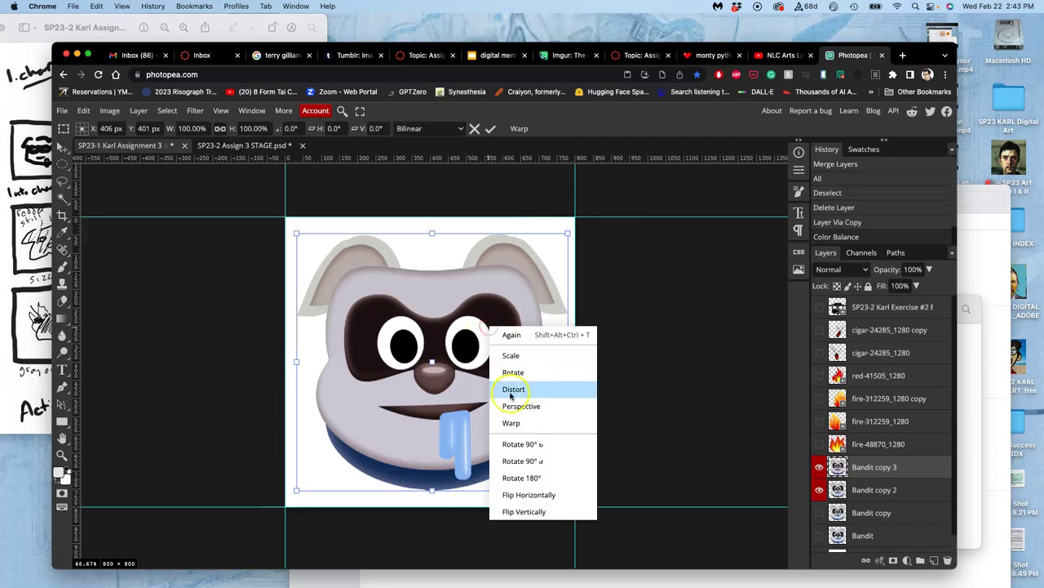
click(511, 423)
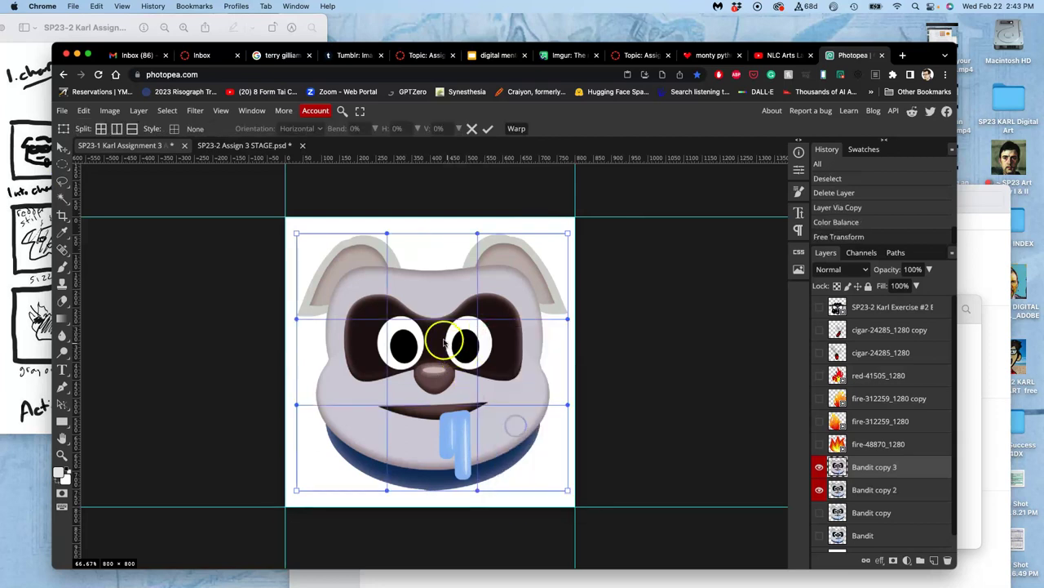
mouse_move(432, 305)
mouse_down()
mouse_move(433, 343)
mouse_move(433, 325)
mouse_up()
drag(429, 256, 429, 242)
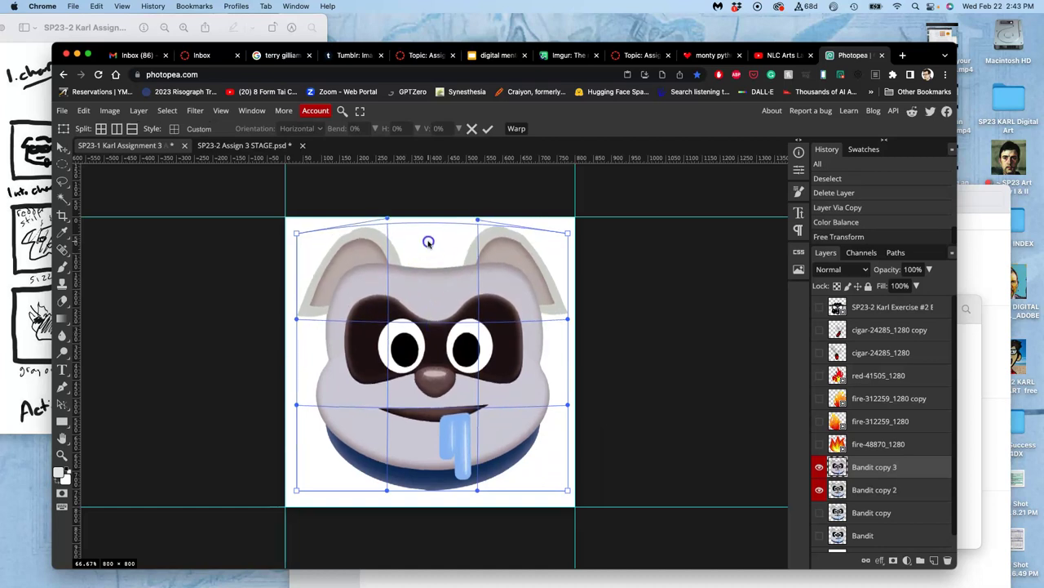
drag(431, 325, 433, 329)
drag(432, 262, 433, 256)
drag(366, 334, 394, 369)
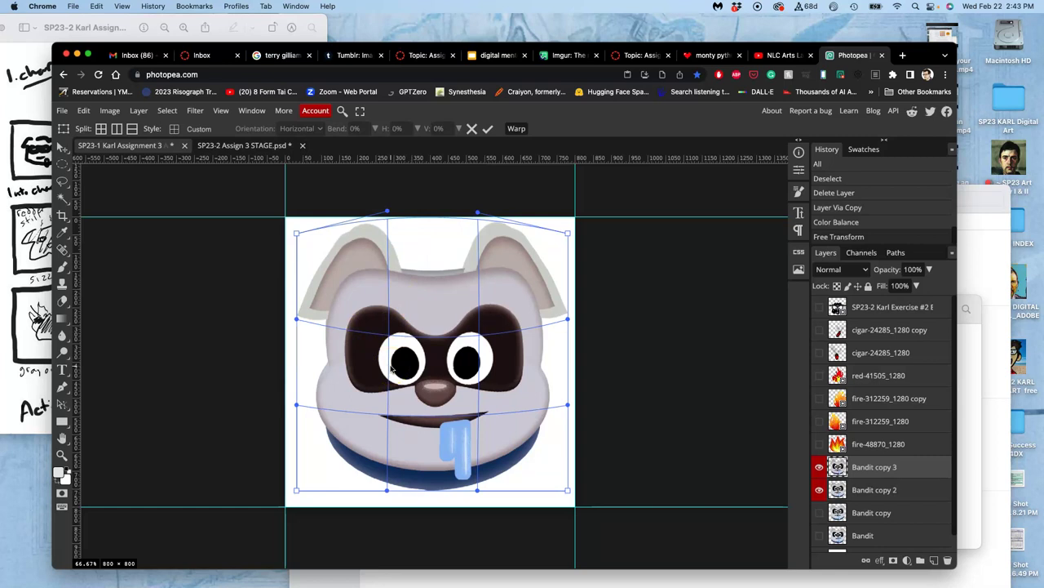
key(Return)
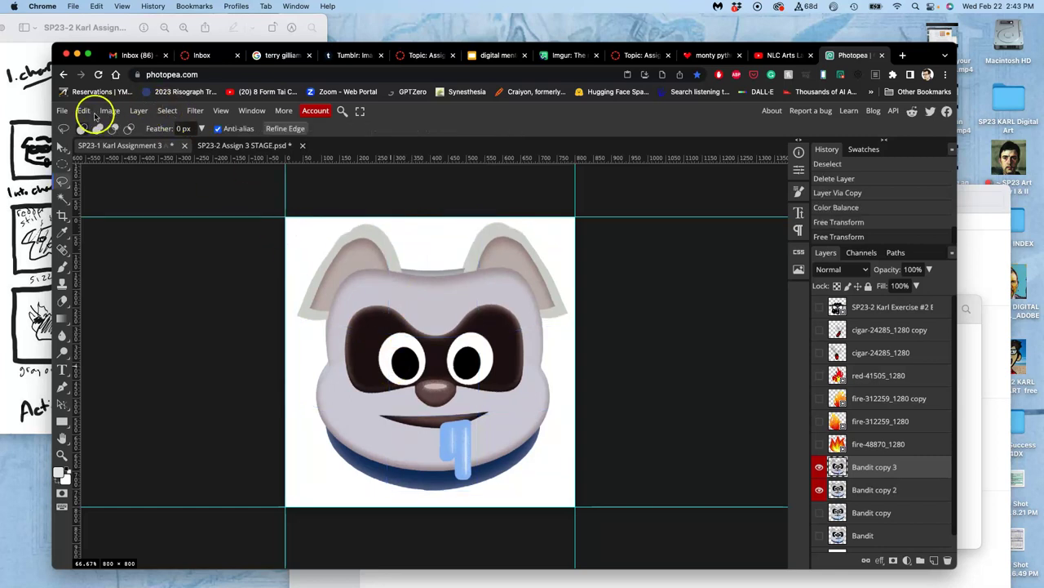
Puppet Warp Bandit copy 3 with pins on the ears, cheeks and chin, lowering both ears slightly, and compare it with Bandit copy 2.
click(85, 110)
click(109, 346)
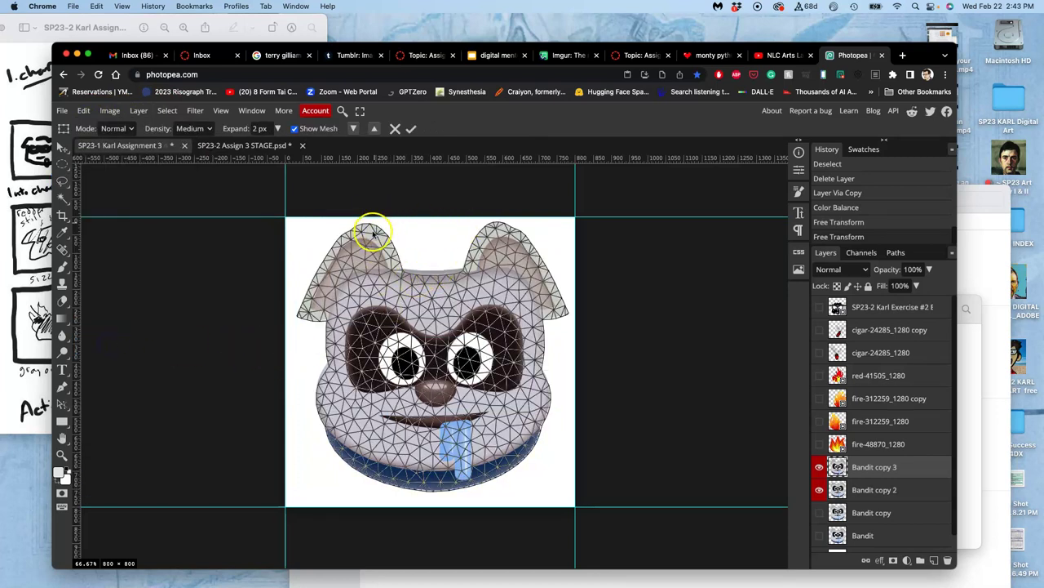
click(372, 231)
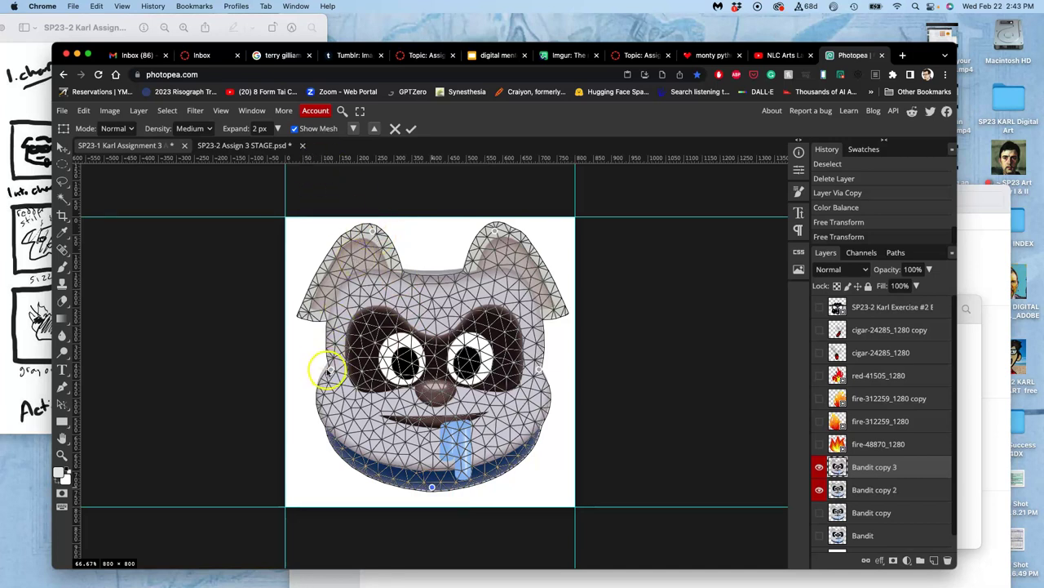
drag(330, 369, 329, 373)
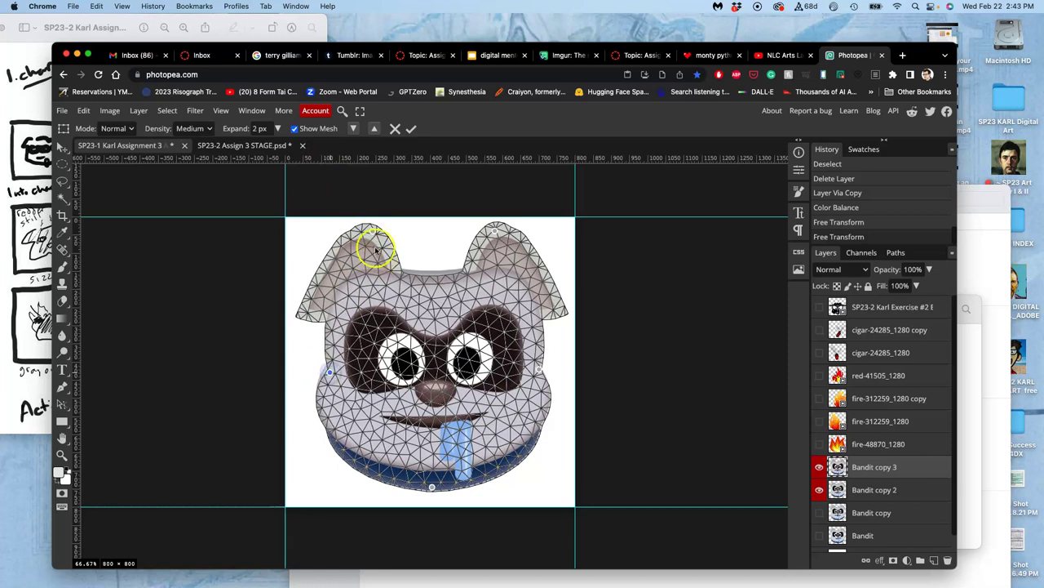
drag(373, 233, 373, 239)
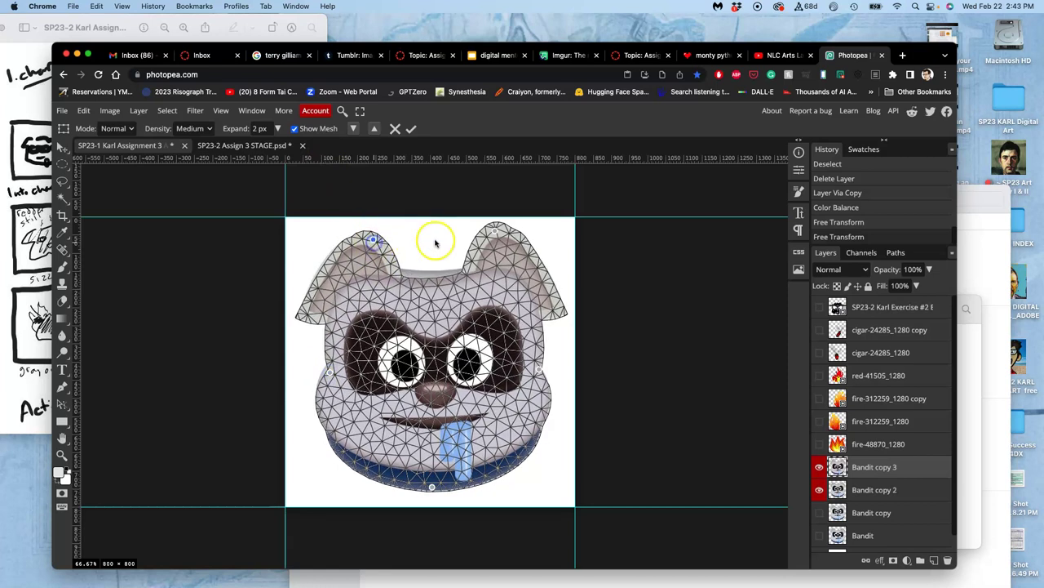
drag(494, 231, 495, 238)
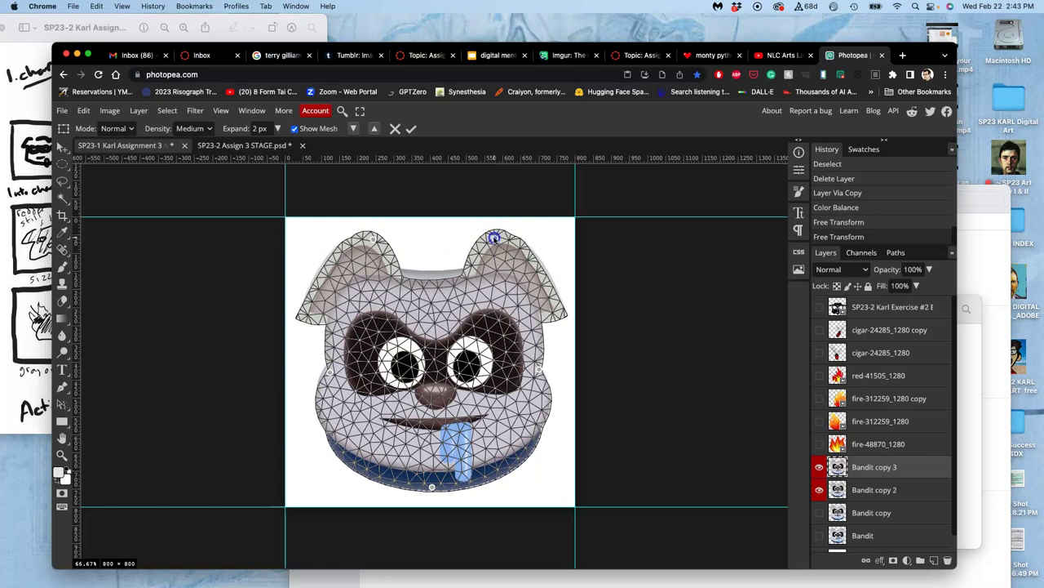
drag(539, 371, 537, 374)
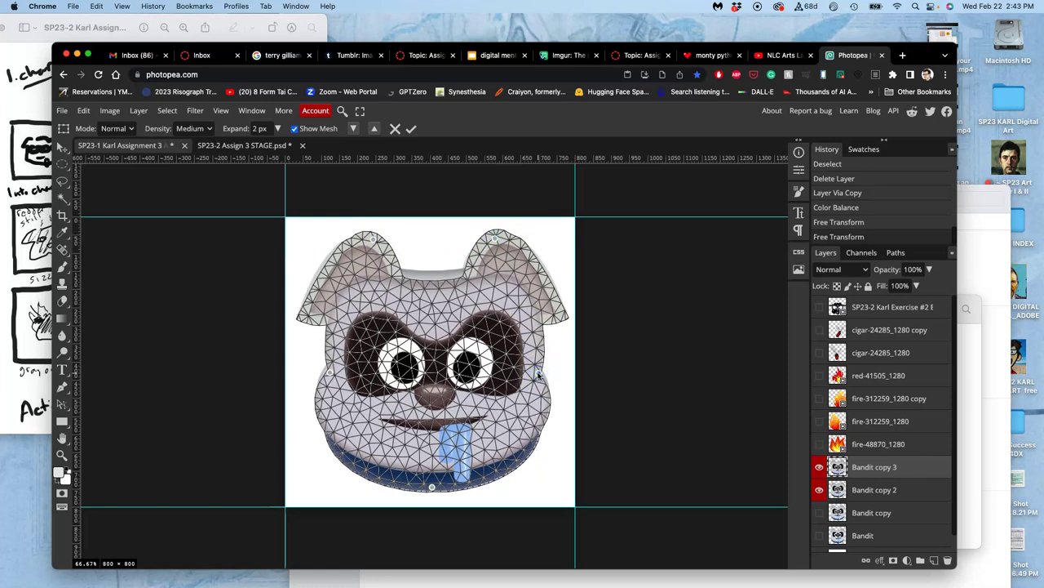
key(Return)
click(546, 310)
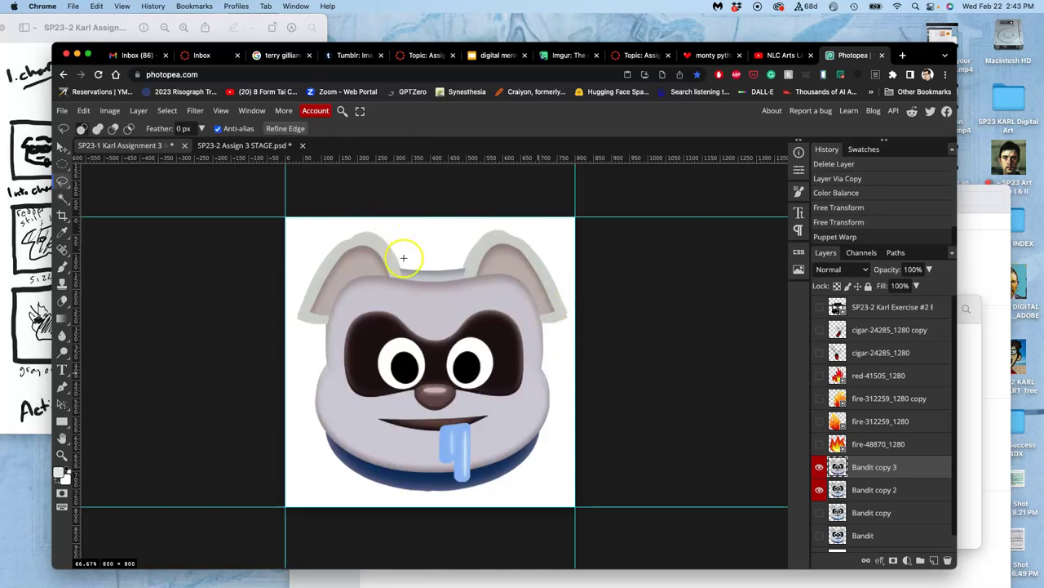
click(404, 191)
click(819, 466)
click(820, 467)
click(820, 467)
click(819, 467)
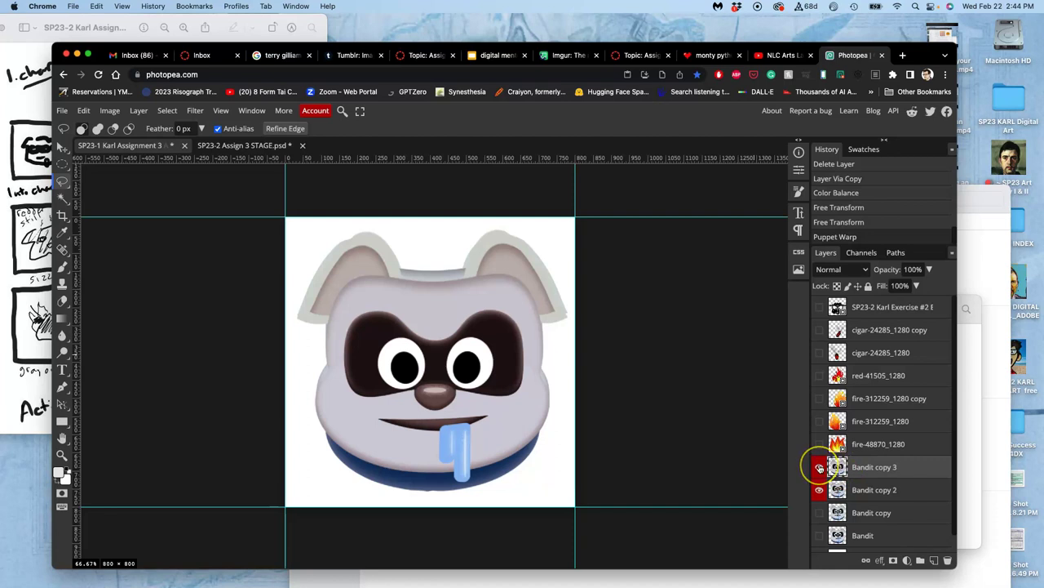
Warp Bandit copy 3 again, raising the ears, mask, nose and mouth slightly.
key(super+t)
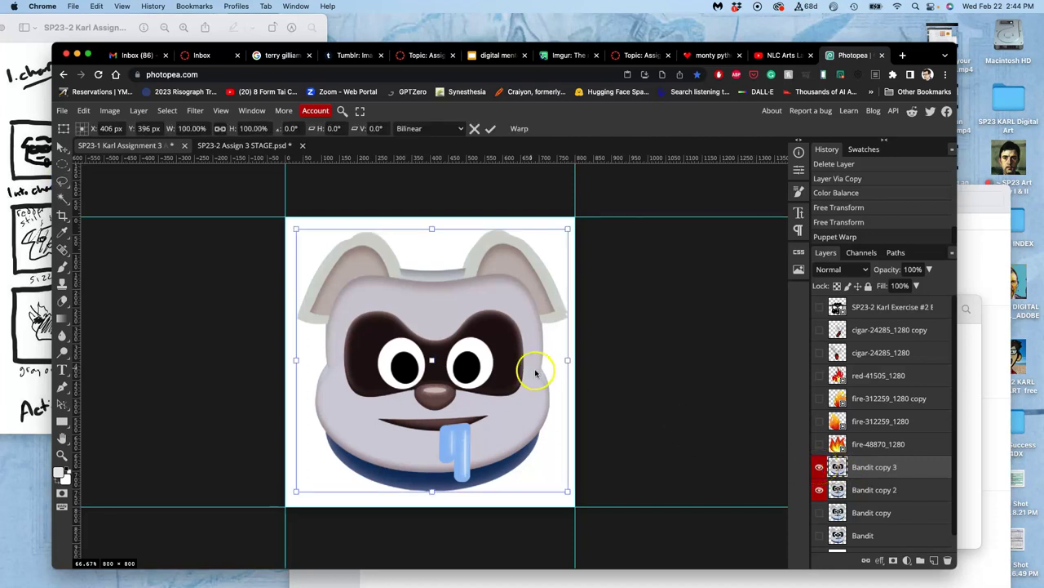
right_click(449, 339)
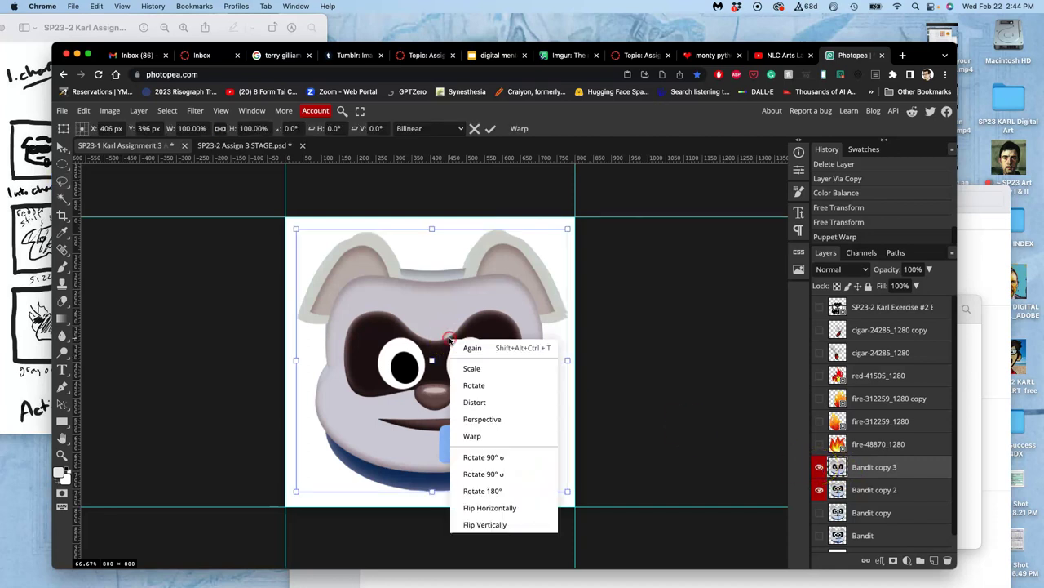
click(474, 435)
drag(428, 238, 430, 233)
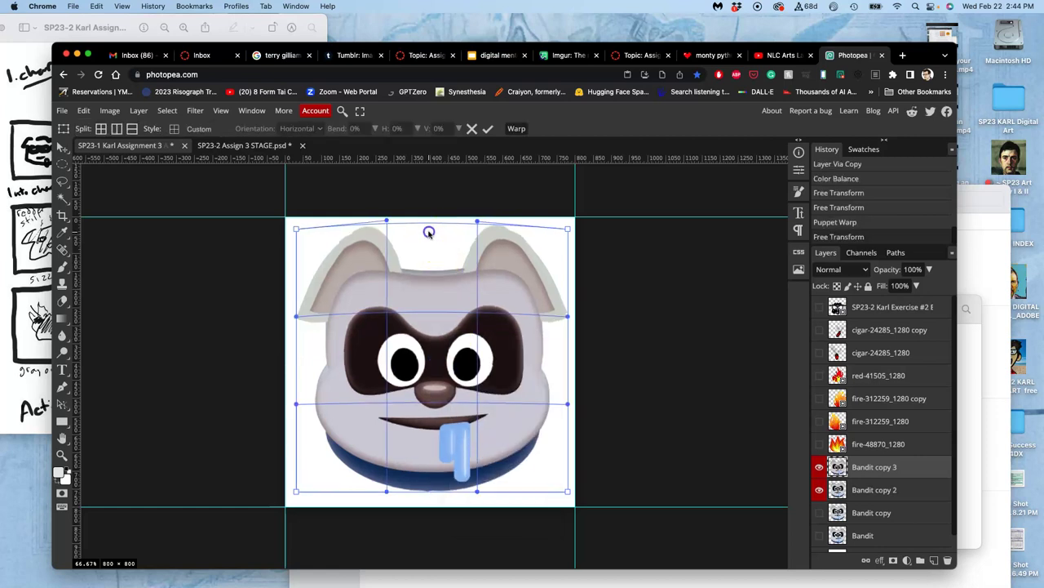
drag(362, 329, 364, 323)
drag(493, 331, 493, 327)
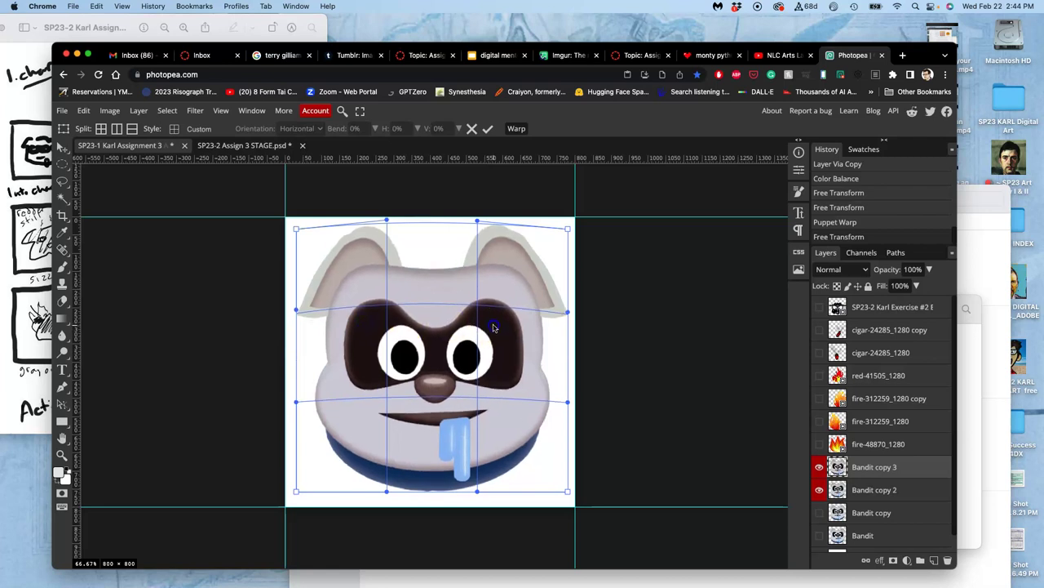
drag(437, 397, 437, 389)
key(ctrl+z)
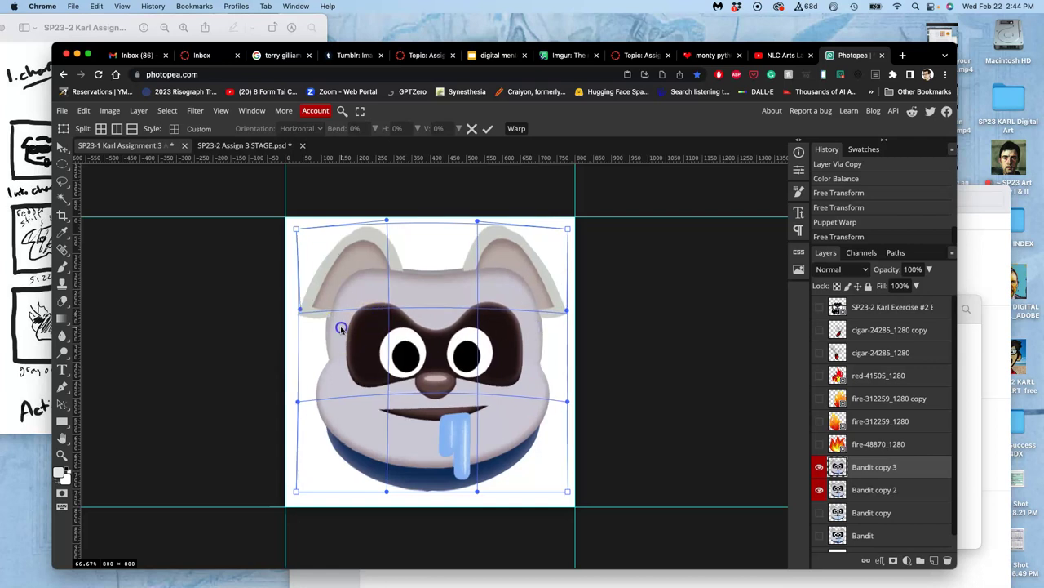
key(Return)
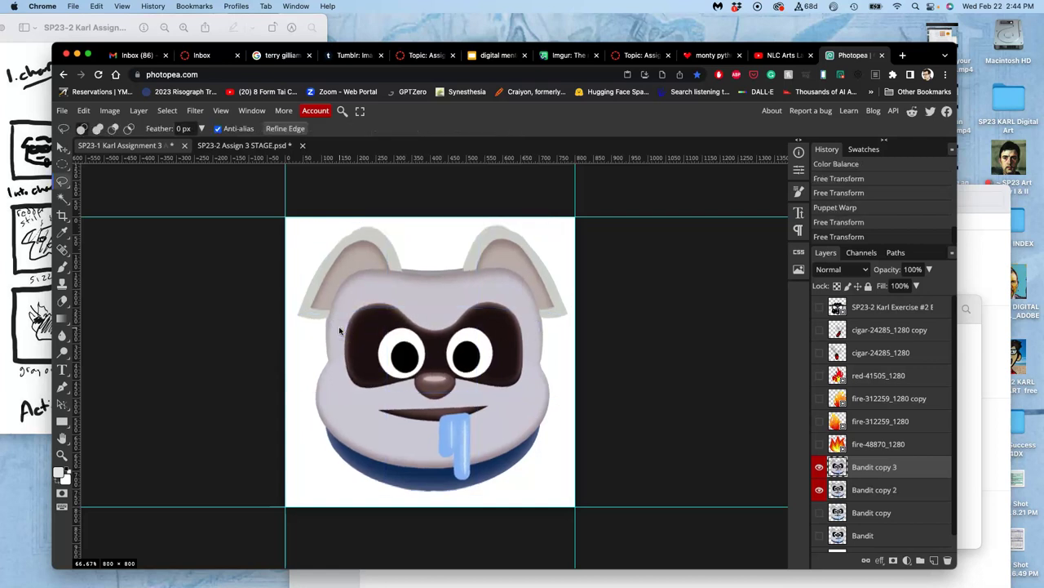
Toggle Bandit copy 3's visibility to compare the raised face with the frame beneath it.
click(818, 468)
click(819, 468)
click(819, 467)
click(819, 467)
click(818, 468)
click(818, 468)
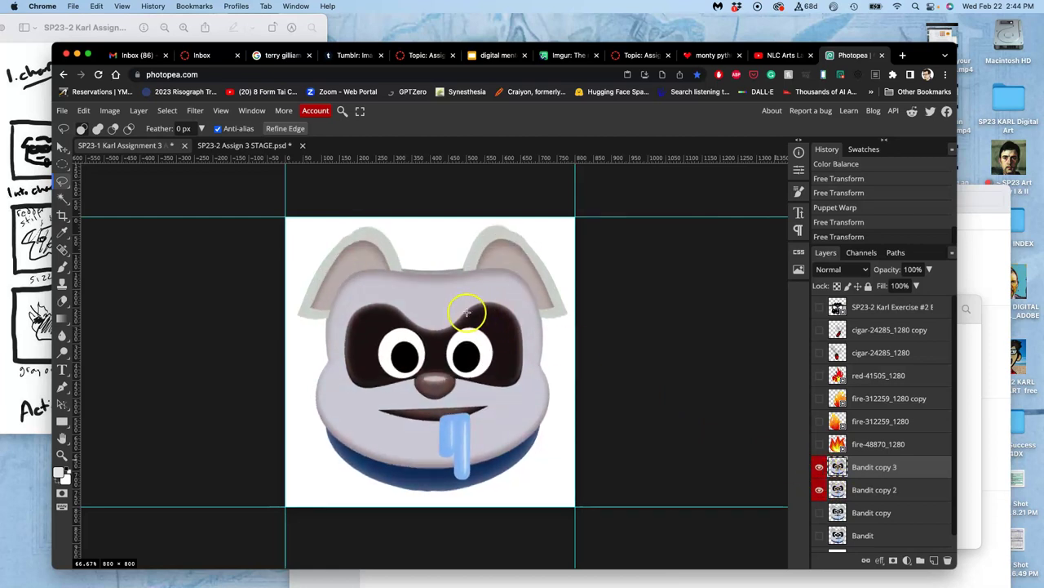
Warp Bandit copy 3 so both ear tips drop slightly while the forehead and mask move up.
key(super+t)
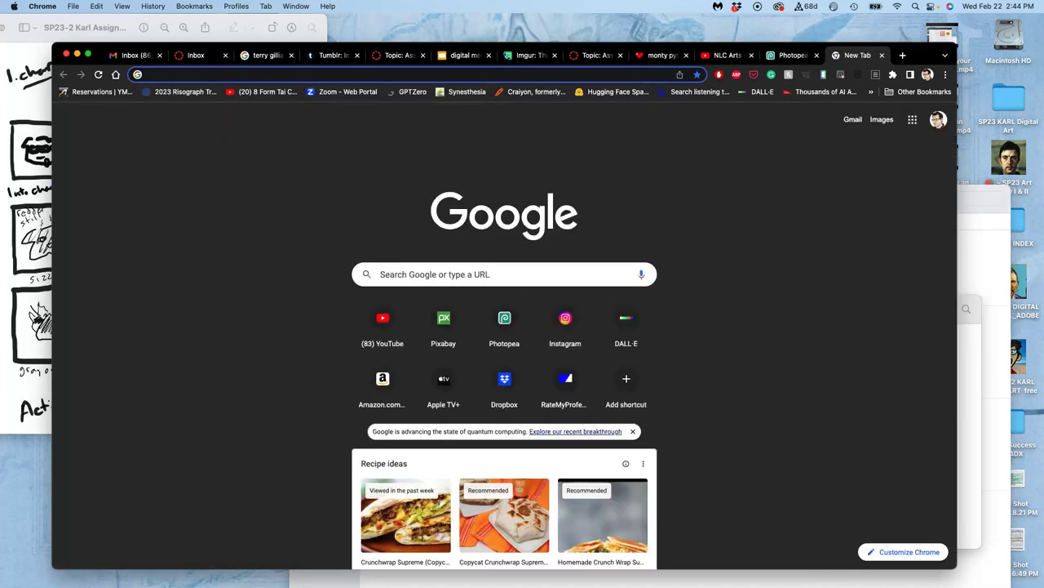
click(882, 55)
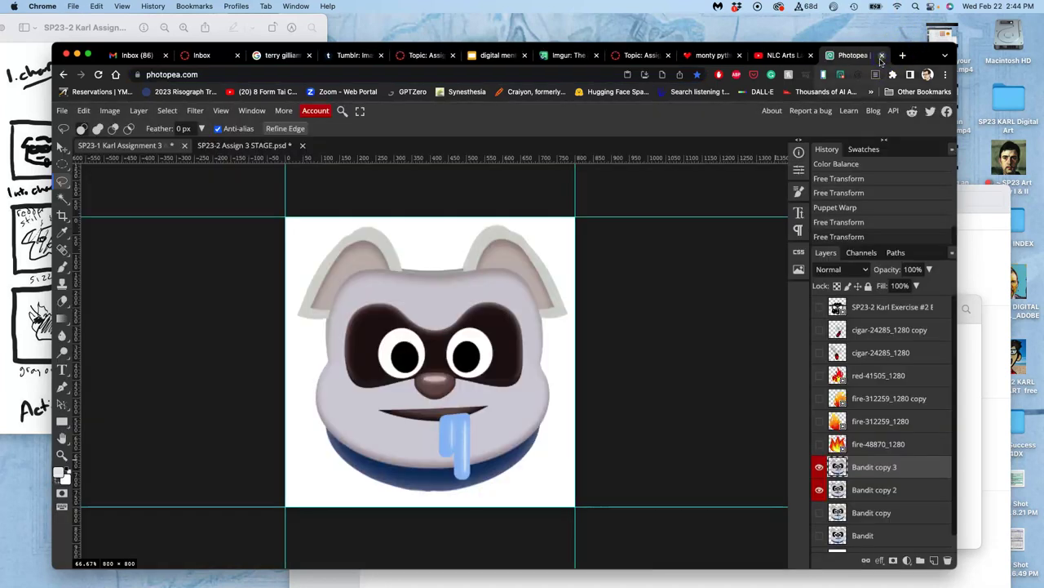
key(alt+super+t)
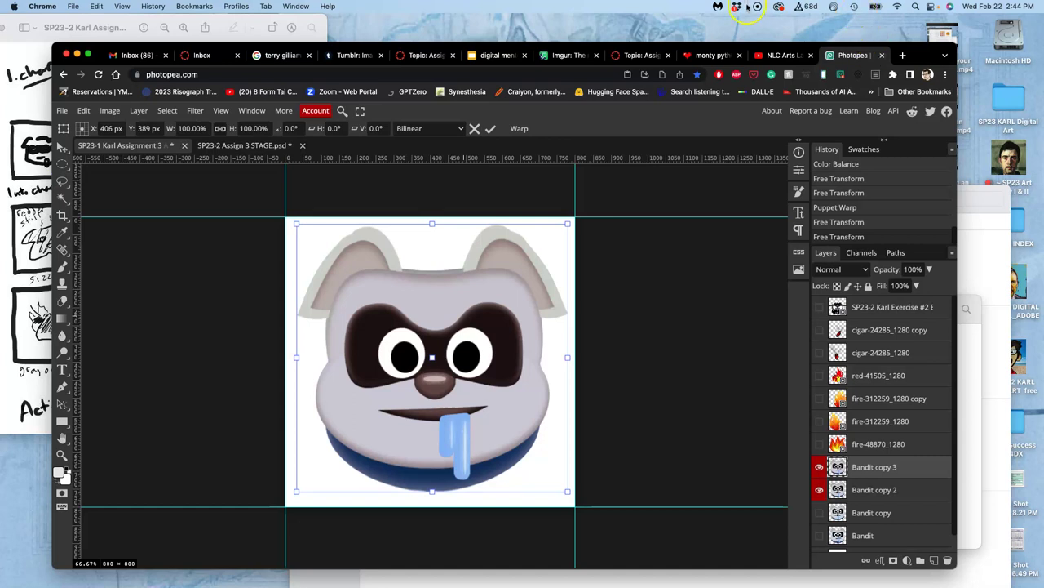
right_click(440, 287)
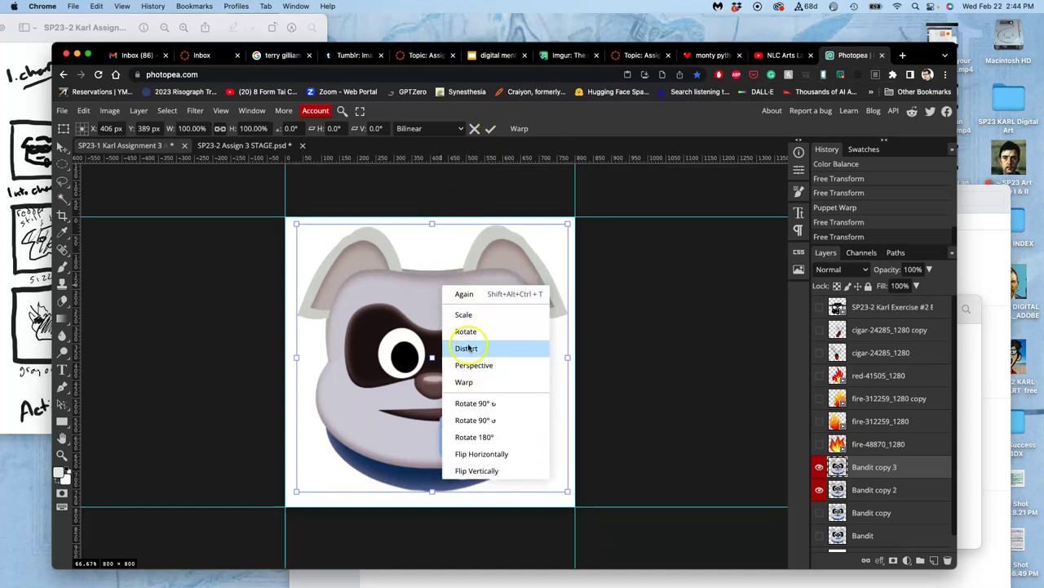
click(464, 382)
drag(492, 226, 479, 282)
click(505, 231)
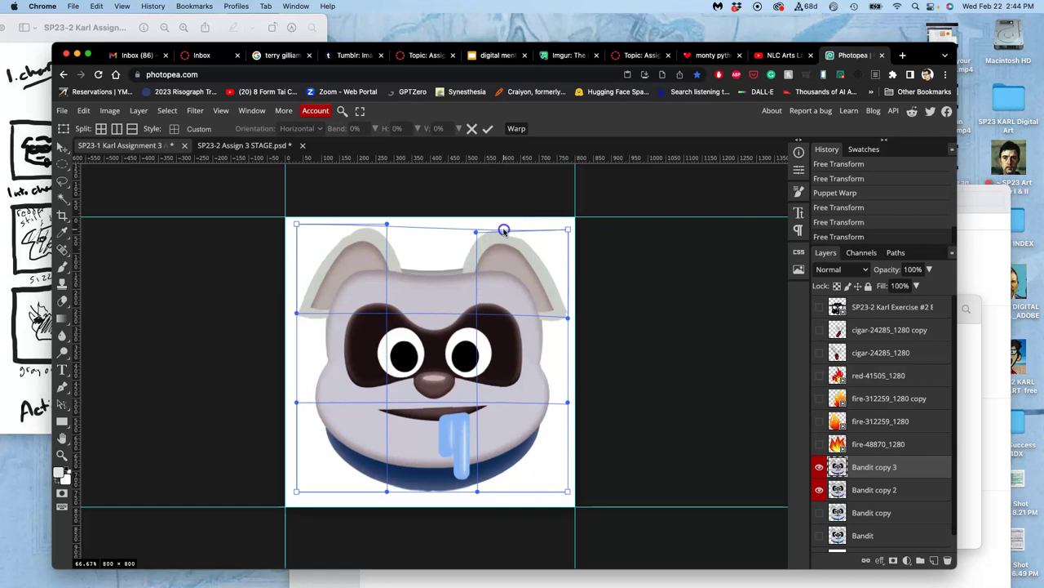
drag(491, 236, 492, 248)
drag(492, 298, 492, 270)
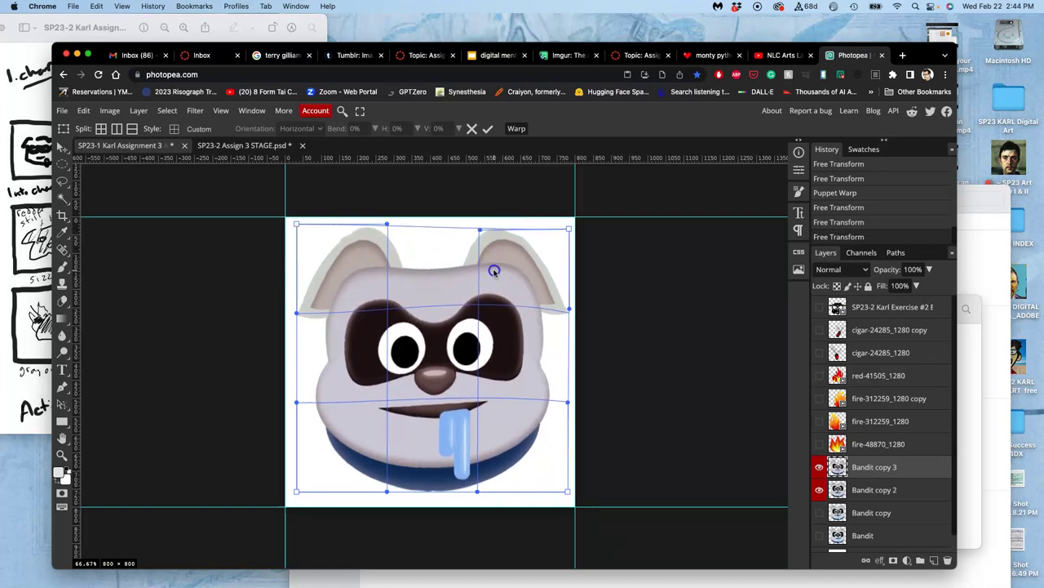
click(367, 277)
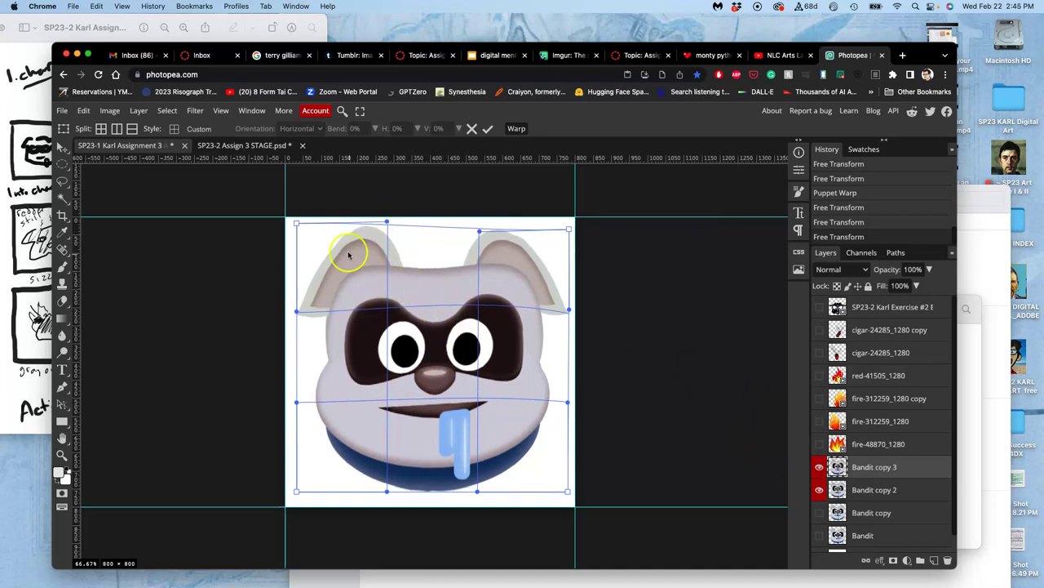
drag(350, 231, 349, 244)
drag(359, 284, 357, 280)
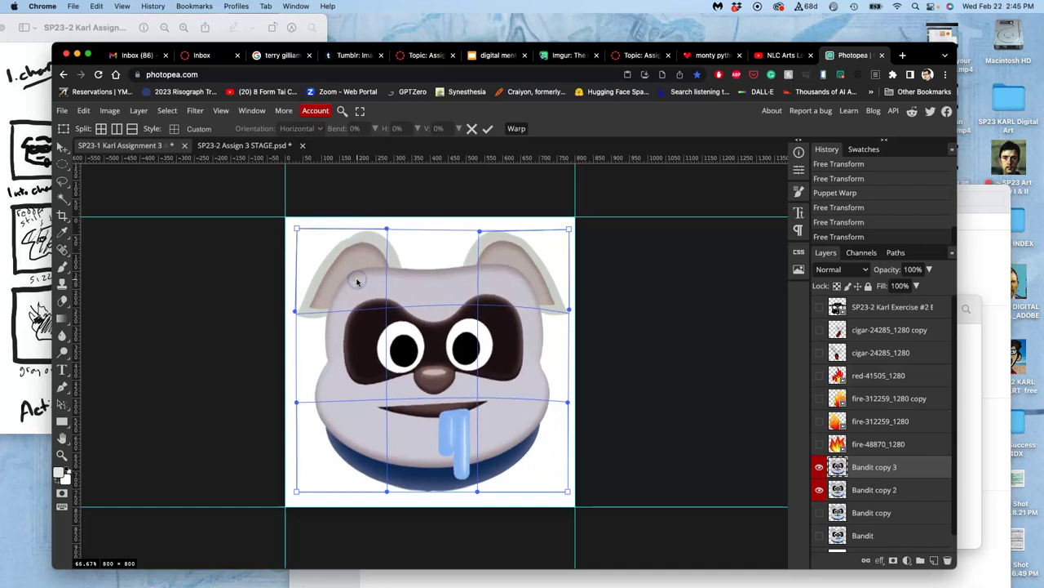
key(Return)
Flick repeatedly between Bandit copy 3 and Bandit copy 2 to examine the motion of the ears and mask.
click(819, 467)
click(819, 467)
click(819, 468)
click(820, 468)
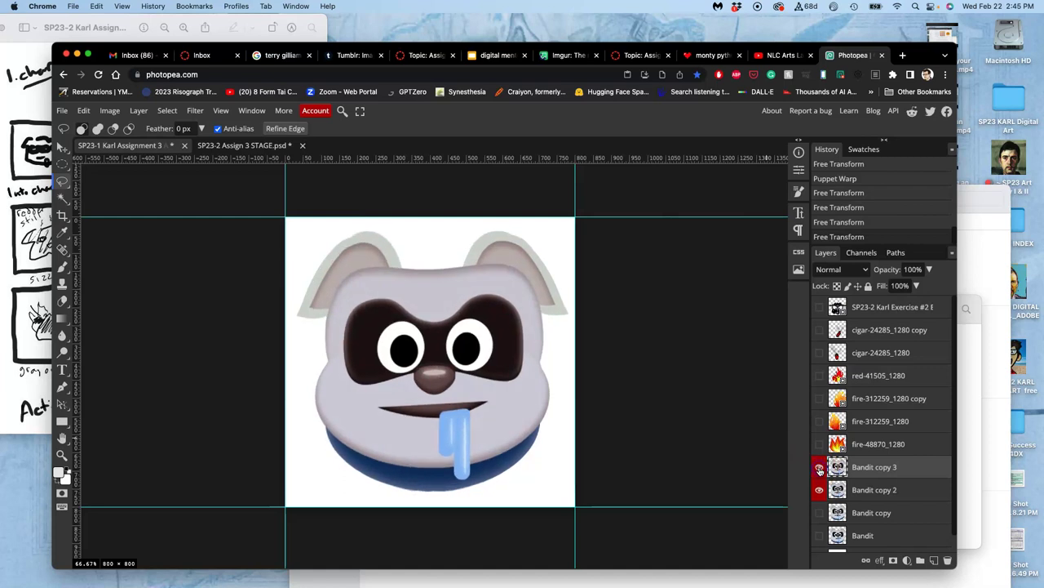
click(820, 468)
click(819, 467)
click(819, 467)
click(819, 467)
click(819, 468)
click(820, 467)
Warp Bandit copy 3 once more to lower the ears and upper face slightly, then hide Bandit copy 2.
key(super+alt+t)
right_click(392, 282)
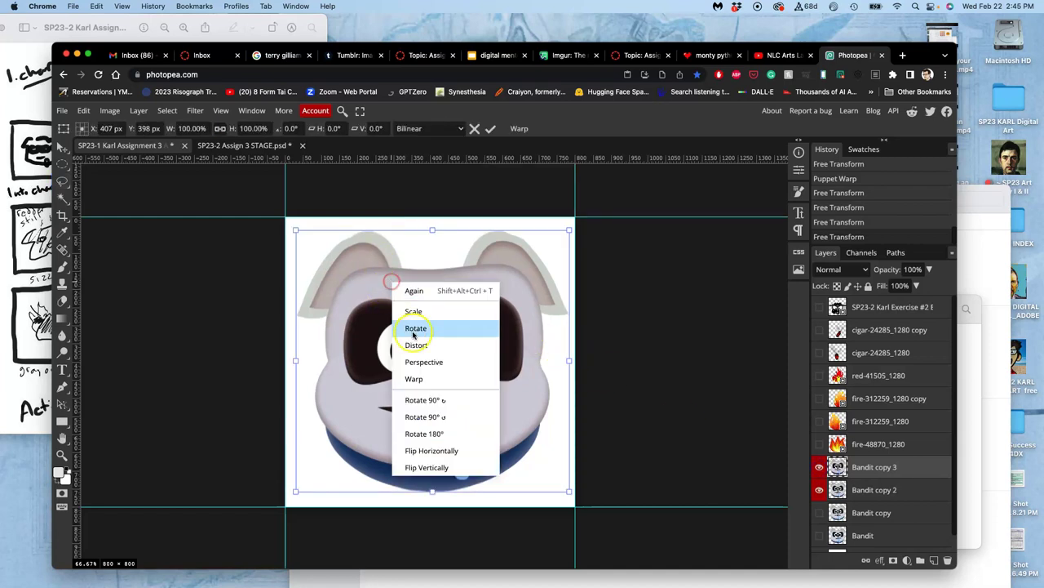
click(424, 376)
drag(353, 245, 354, 250)
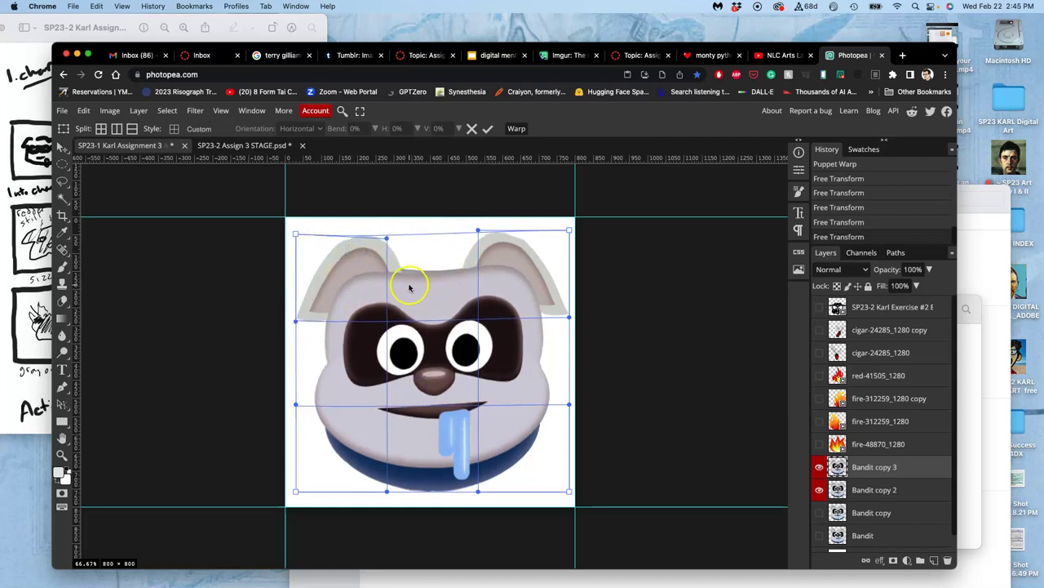
drag(517, 267, 539, 258)
click(419, 338)
click(332, 357)
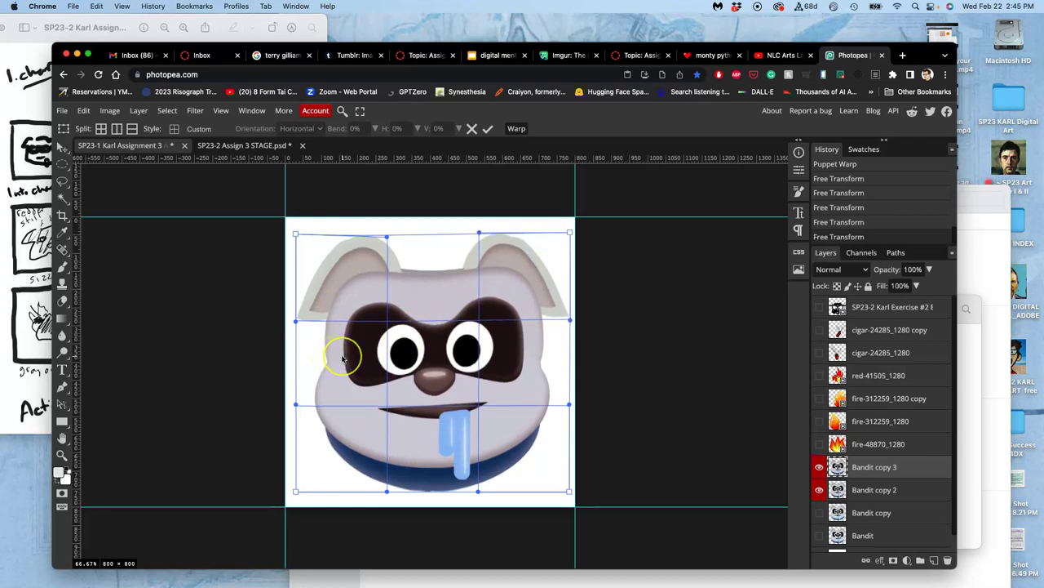
key(Return)
key(l)
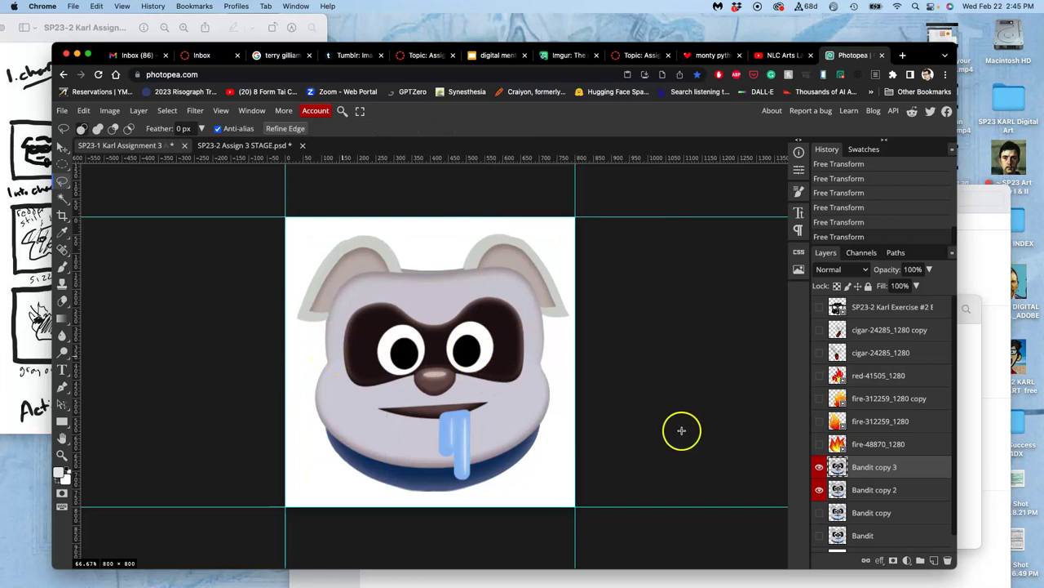
click(819, 490)
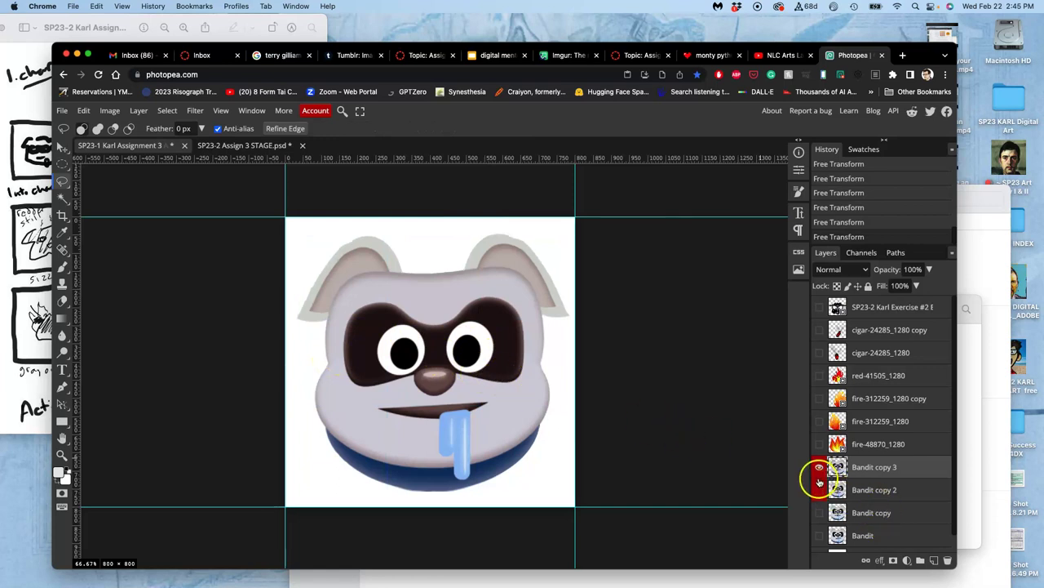
Show Bandit copy 2 and toggle Bandit copy 3's visibility to compare the two frames.
click(819, 467)
click(818, 467)
click(819, 490)
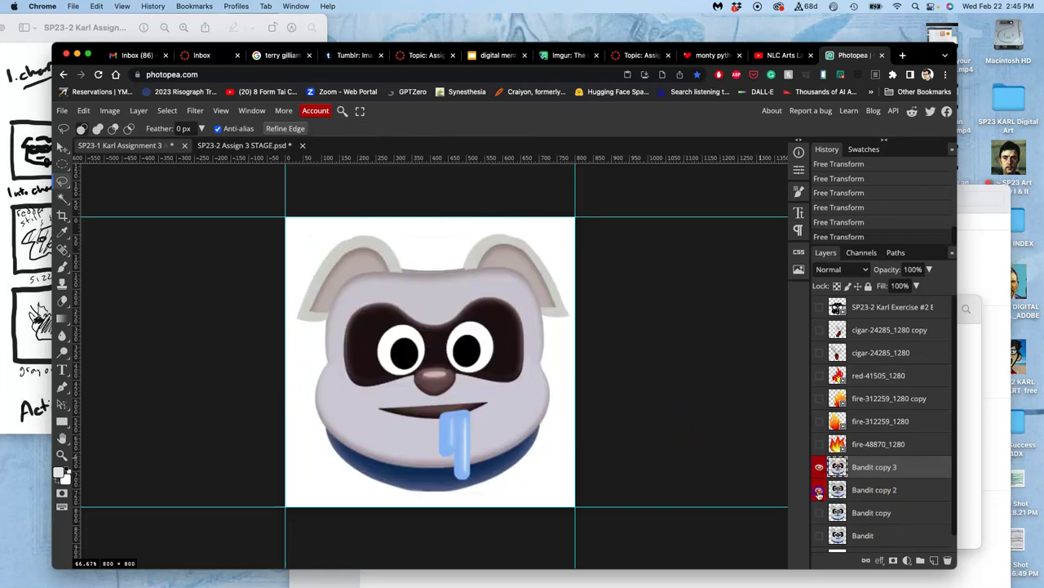
click(819, 466)
click(819, 466)
Warp Bandit copy 3 to nudge the forehead, mask and ear tips slightly upward.
key(ctrl+t)
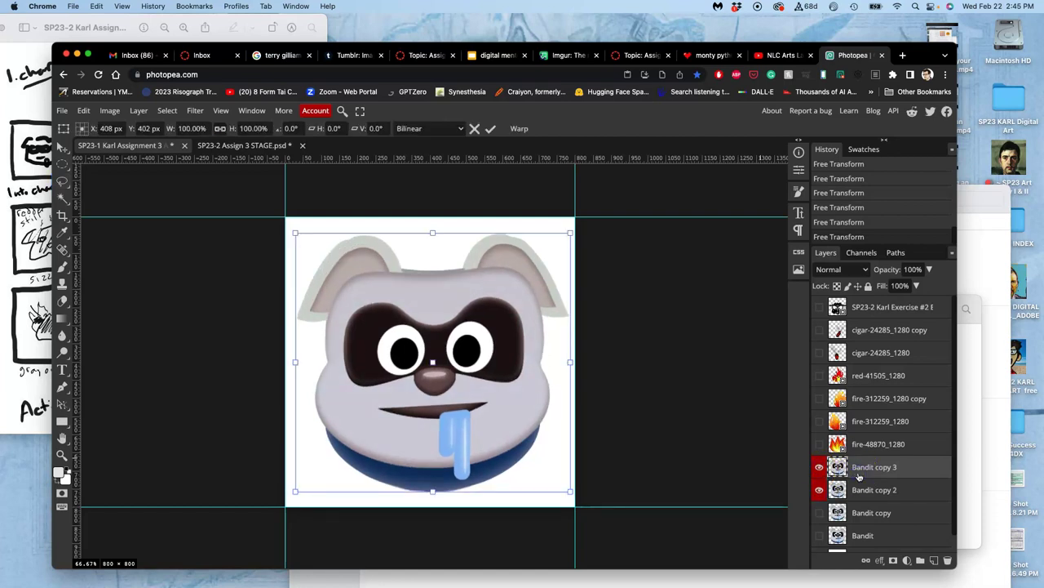
right_click(494, 337)
click(522, 432)
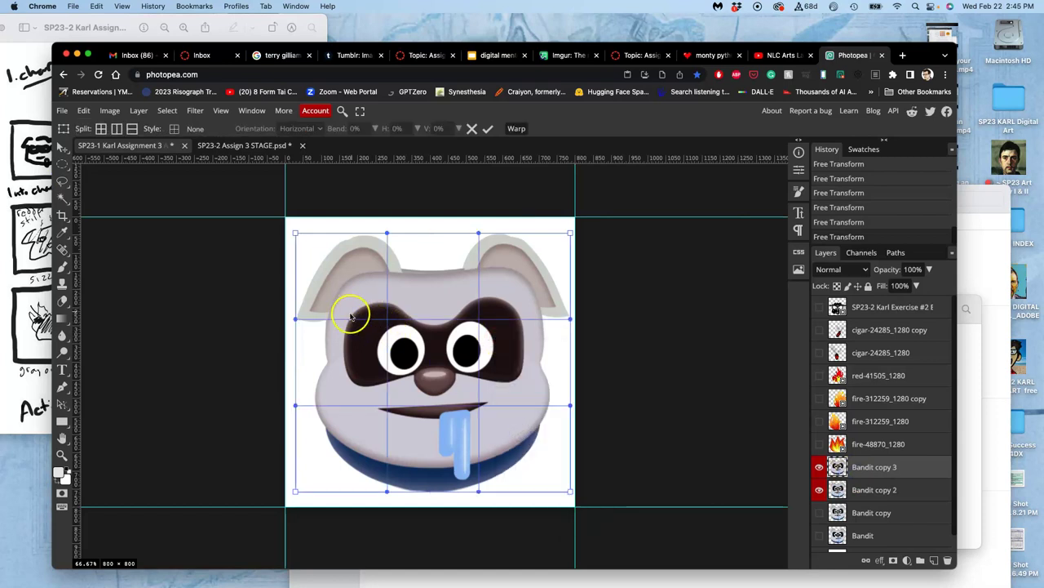
drag(349, 313, 351, 308)
key(Return)
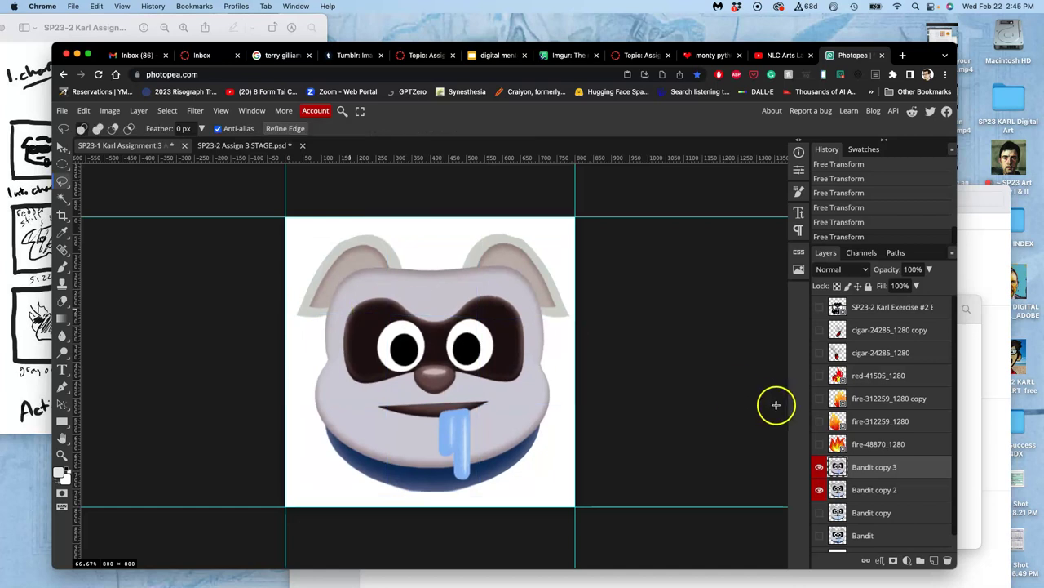
Flick Bandit copy 3 on and off to check the new warp against Bandit copy 2, then hide Bandit copy 2.
click(819, 467)
click(819, 467)
click(819, 467)
click(818, 467)
click(818, 467)
click(818, 467)
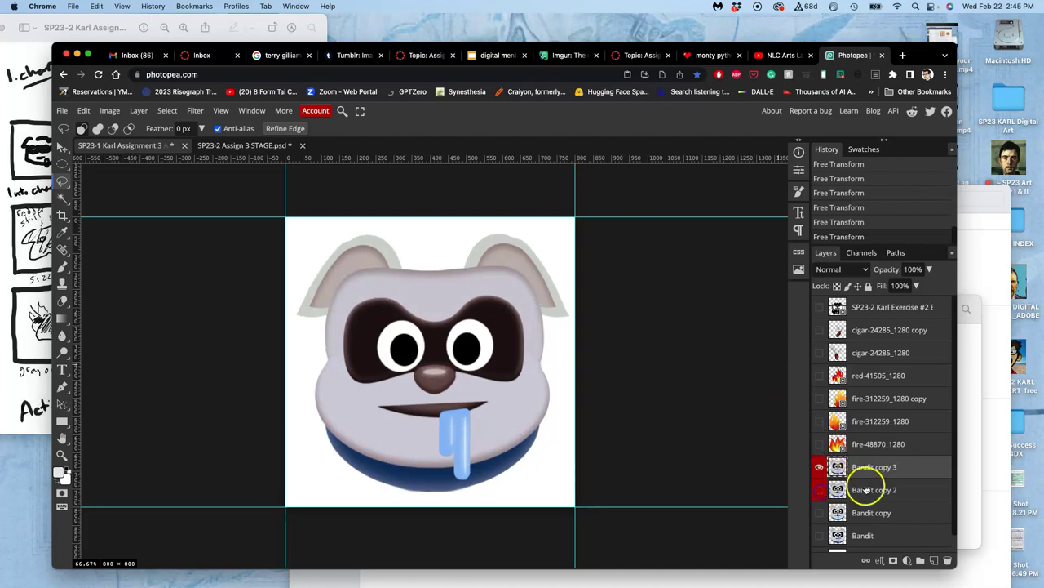
Merge Bandit copy 3 down through Background into a flattened copy, keeping the original layers.
scroll(867, 488, down, 1)
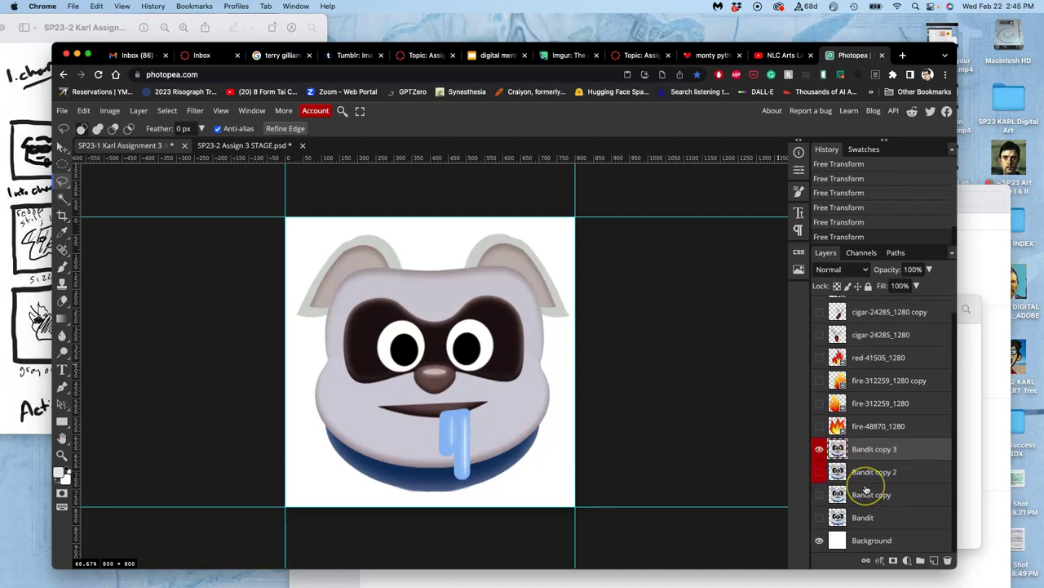
shift+click(863, 541)
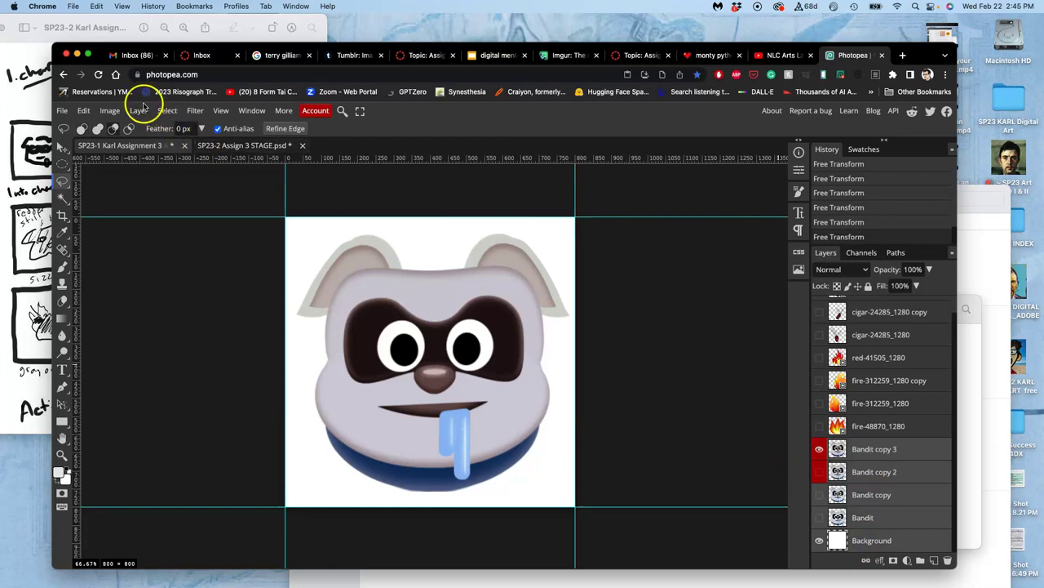
click(139, 110)
click(166, 450)
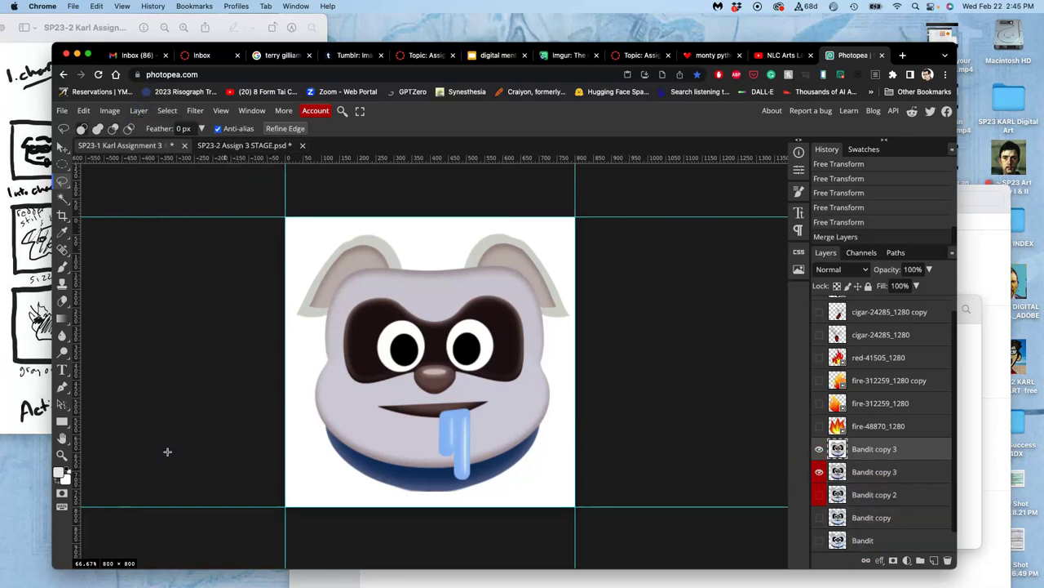
Copy the whole flattened frame and paste it as a new layer in the Assign 3 STAGE document.
key(ctrl+a)
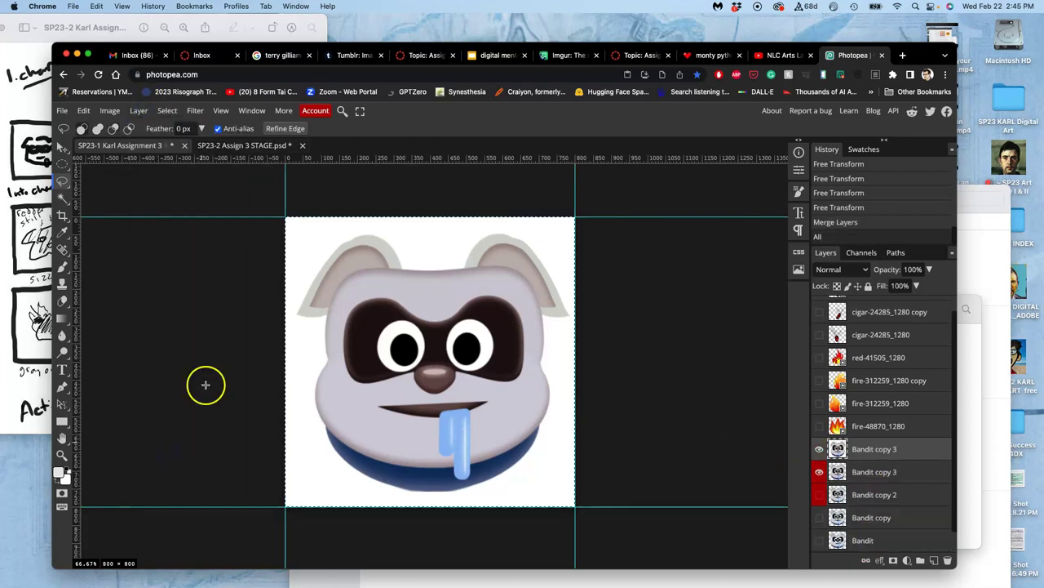
click(245, 146)
key(ctrl+v)
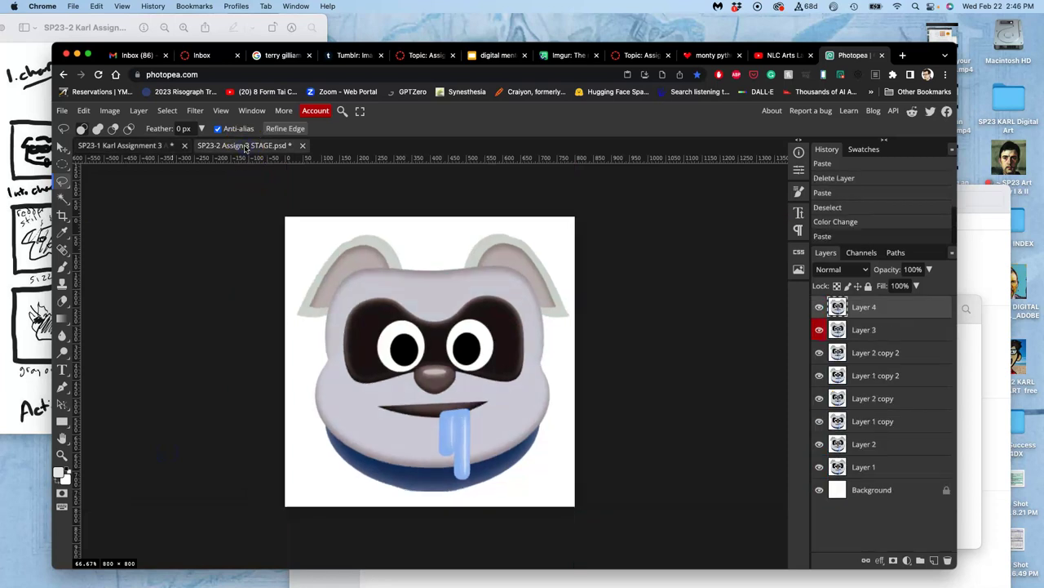
Hide the stage frames one at a time from Layer 4 down to Layer 1 copy, and toggle Layer 2, to preview the motion.
click(820, 309)
click(820, 308)
click(820, 309)
click(820, 352)
click(820, 376)
click(820, 398)
click(820, 421)
click(820, 444)
click(819, 444)
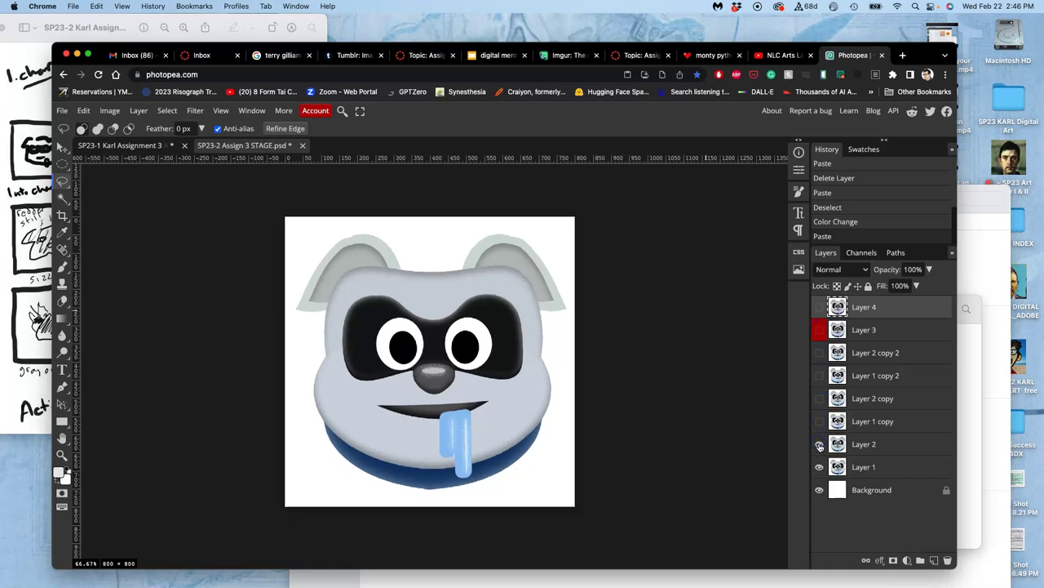
Play the stage frames forward by showing them one at a time from Layer 2 up to Layer 4.
click(820, 445)
click(819, 444)
click(820, 421)
click(819, 399)
click(819, 374)
click(821, 352)
click(819, 330)
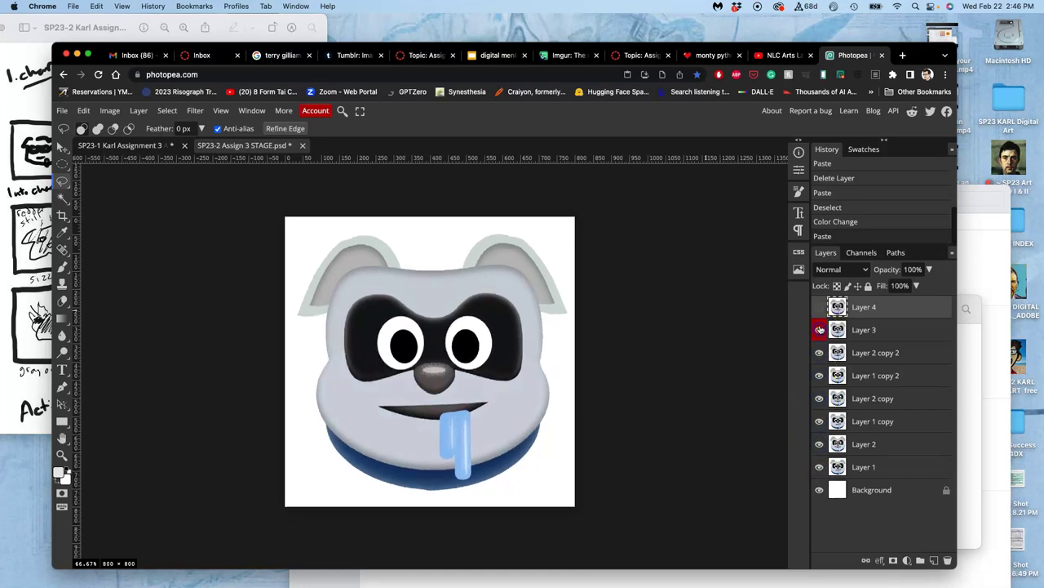
click(819, 306)
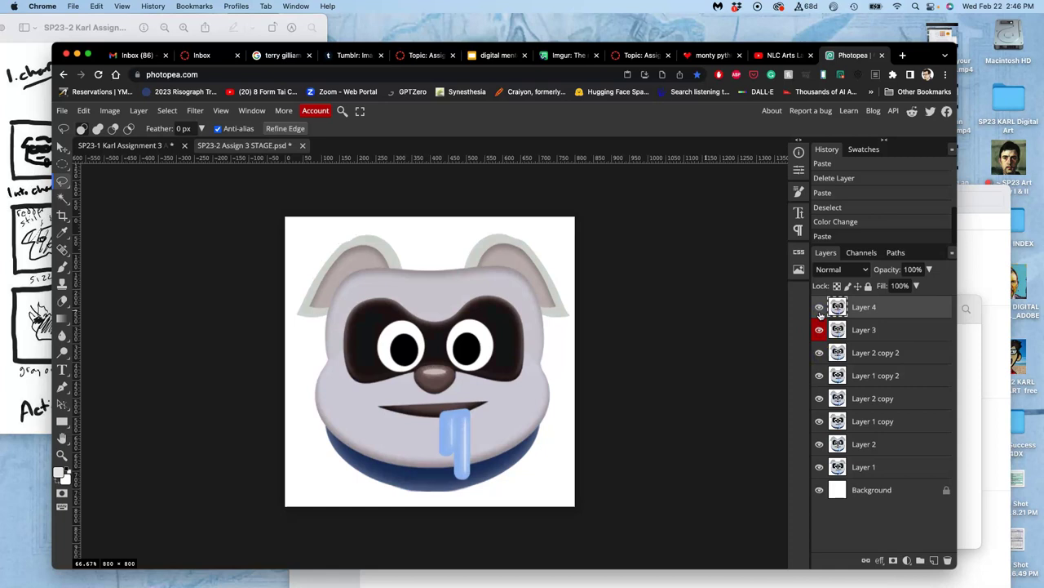
Save the changes to SP23-2 Assign 3 STAGE.psd.
key(super+s)
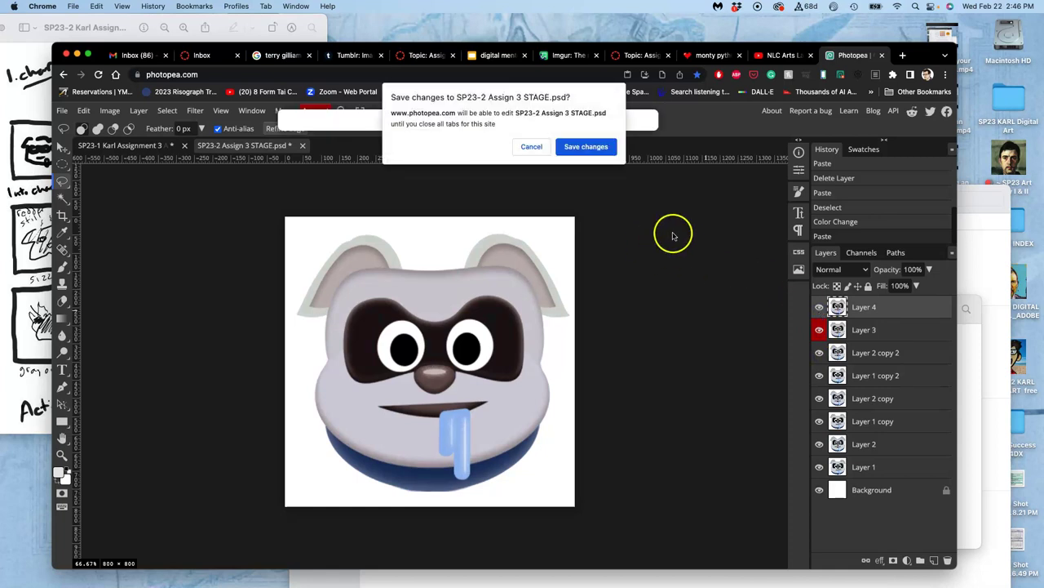
click(592, 148)
Switch to the Assign #3 folder in Finder, clear space among the icons and create a folder named assets.
click(989, 261)
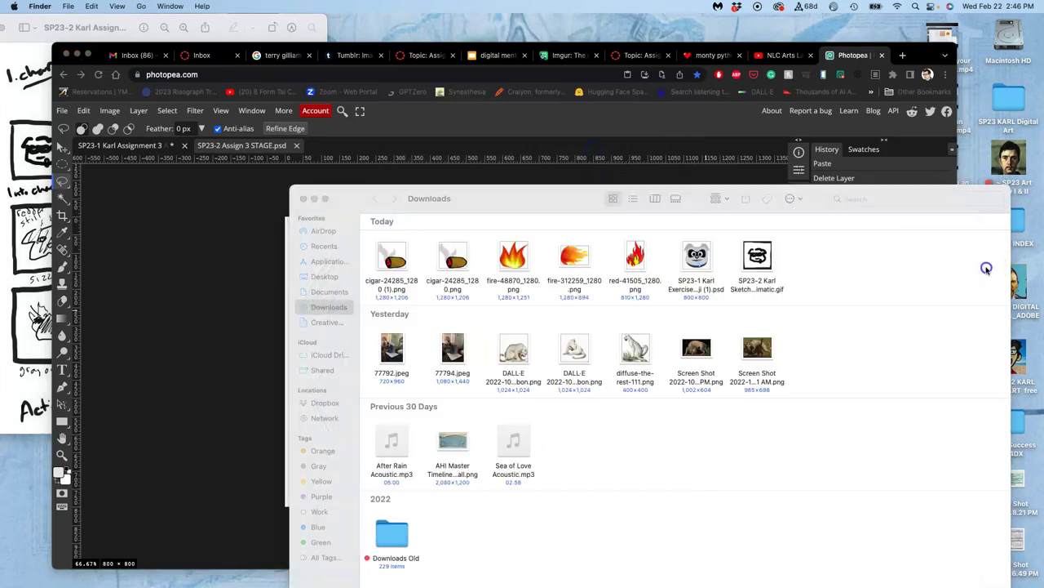
drag(441, 198, 663, 439)
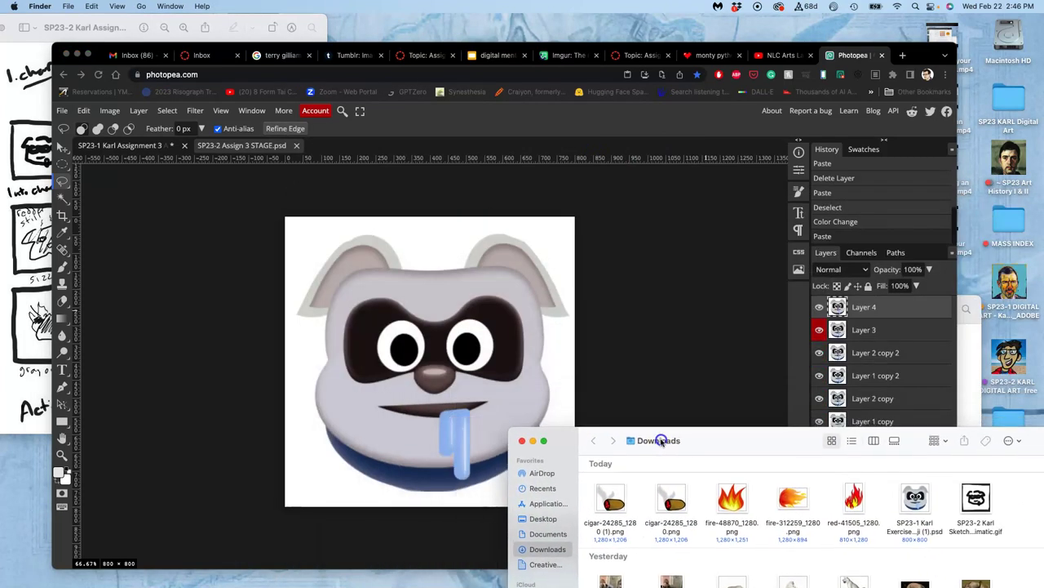
click(970, 363)
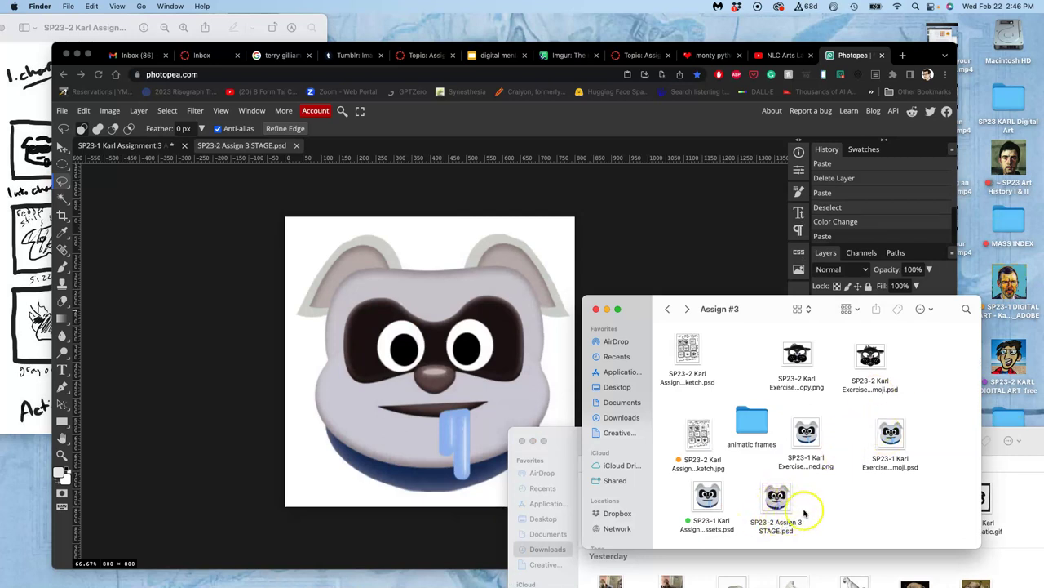
drag(808, 433, 931, 359)
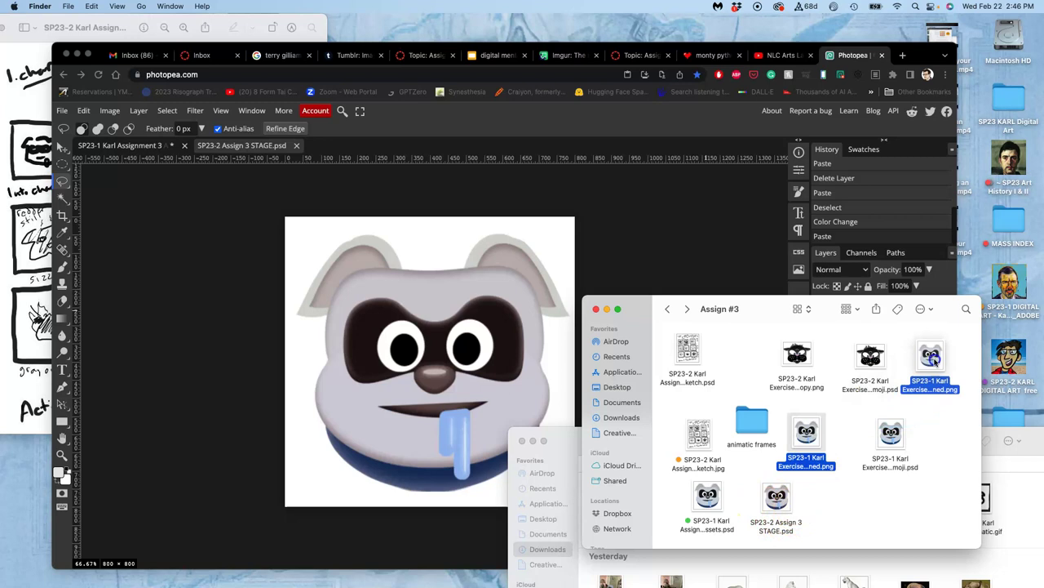
click(889, 432)
drag(889, 432, 936, 411)
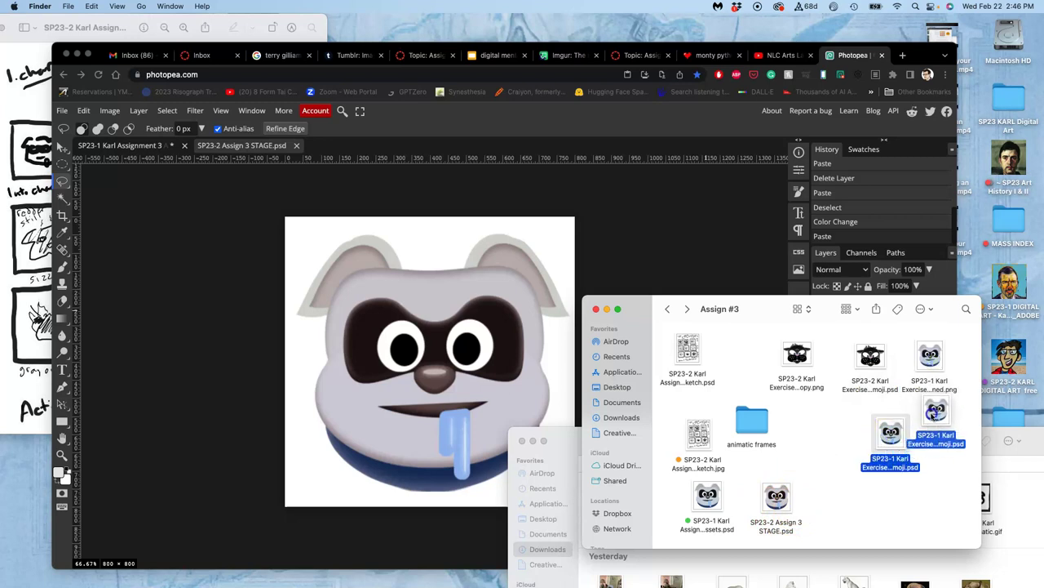
right_click(844, 448)
click(870, 453)
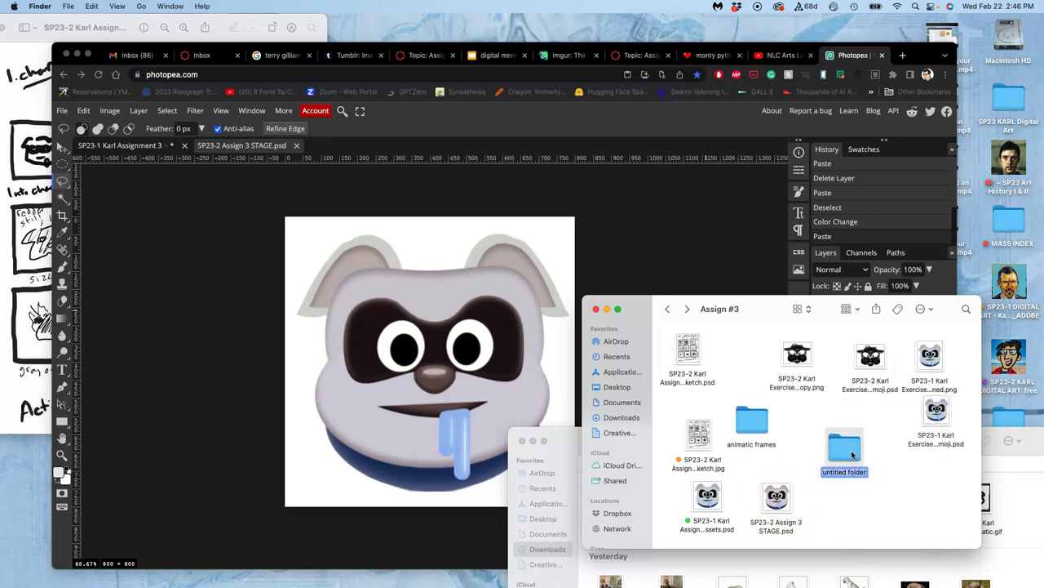
click(900, 460)
Move the four exercise emoji PNG and PSD files into the assets folder.
drag(946, 347, 845, 447)
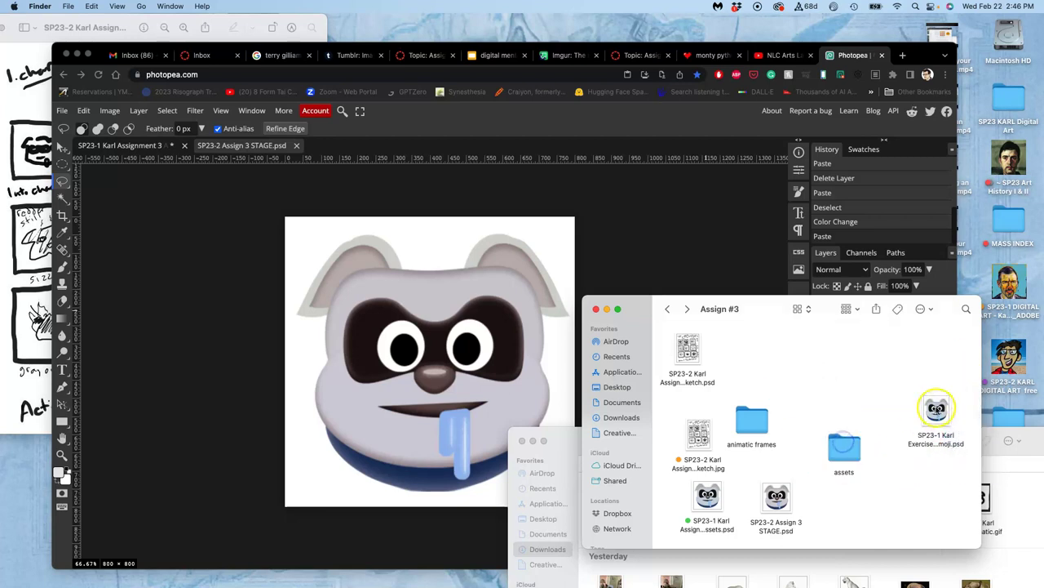
click(936, 410)
drag(936, 410, 850, 438)
Move the cigar and fire images out of Downloads, put the sketch animatic GIF in Assign #3, and close the Downloads window.
click(988, 494)
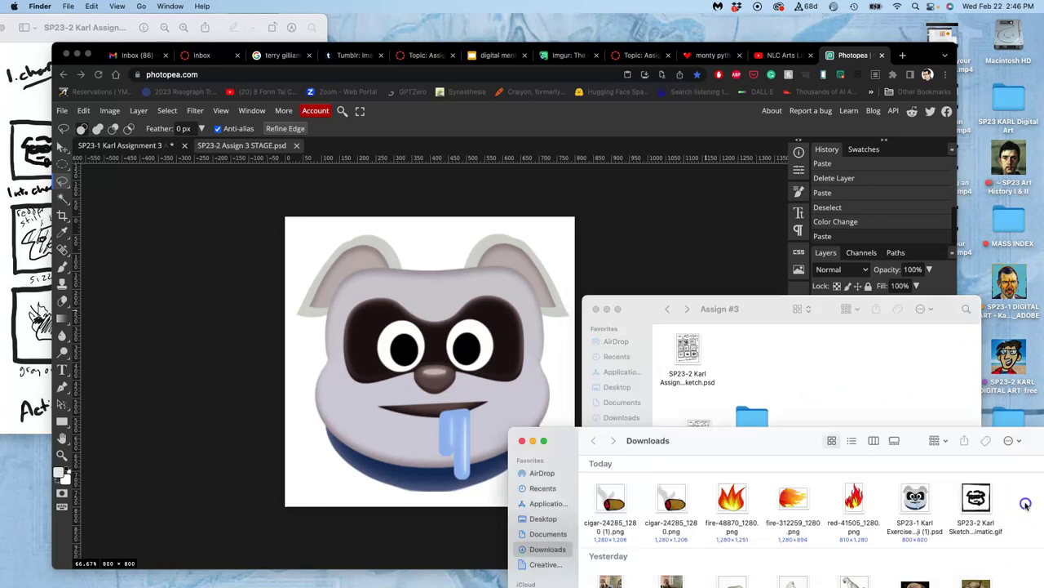
drag(875, 496, 747, 414)
drag(732, 498, 759, 355)
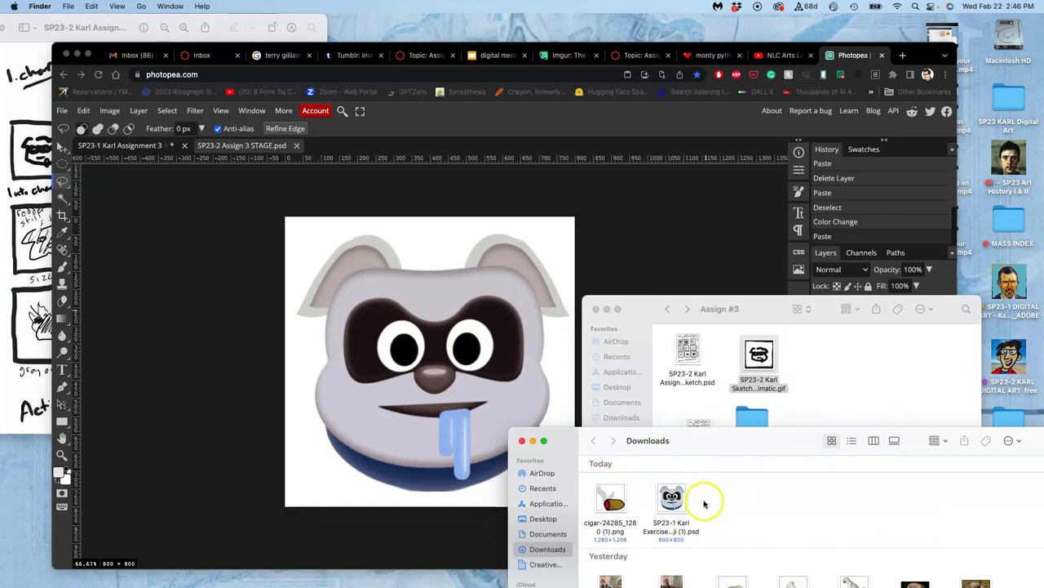
drag(704, 504, 614, 501)
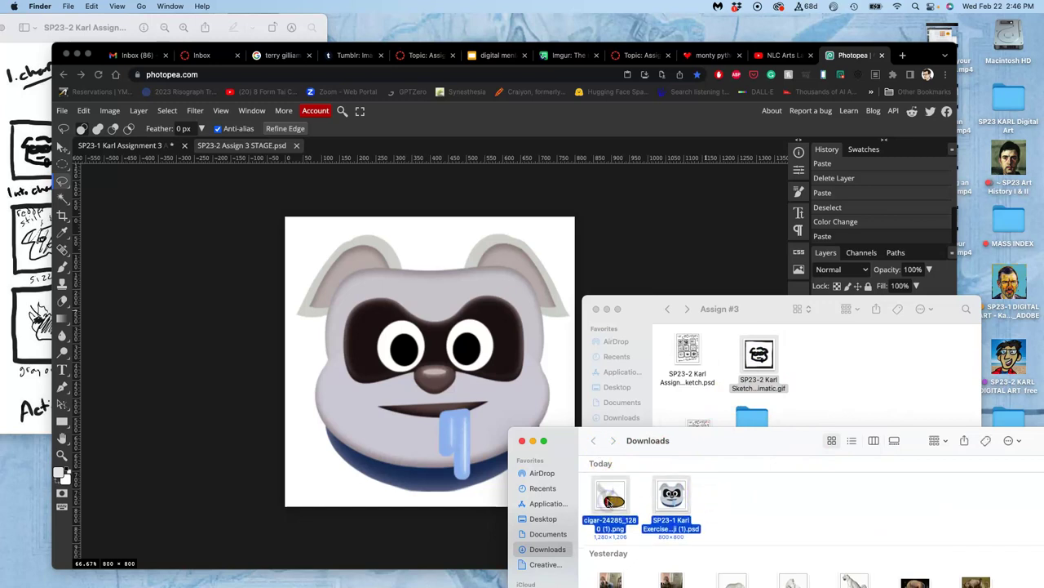
click(522, 441)
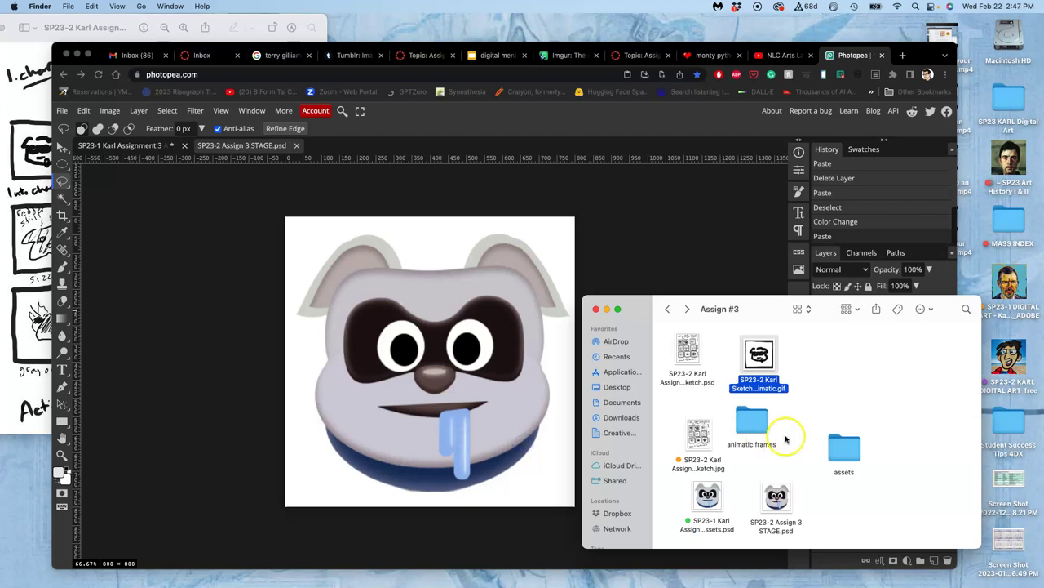
Switch back to Photopea and save the changes to the Assignment 3 Assets document.
click(634, 261)
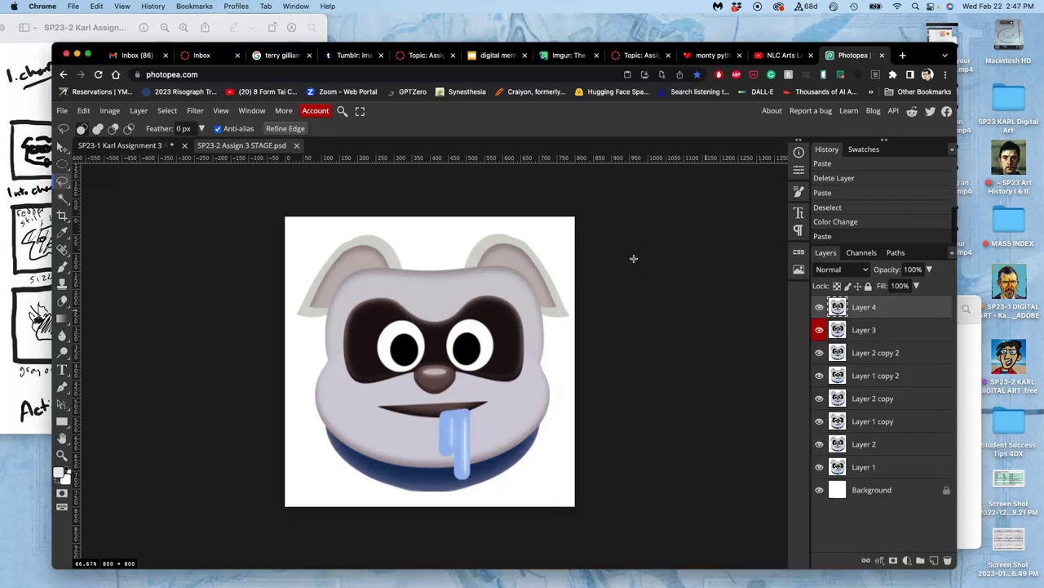
click(139, 146)
click(306, 301)
key(super+s)
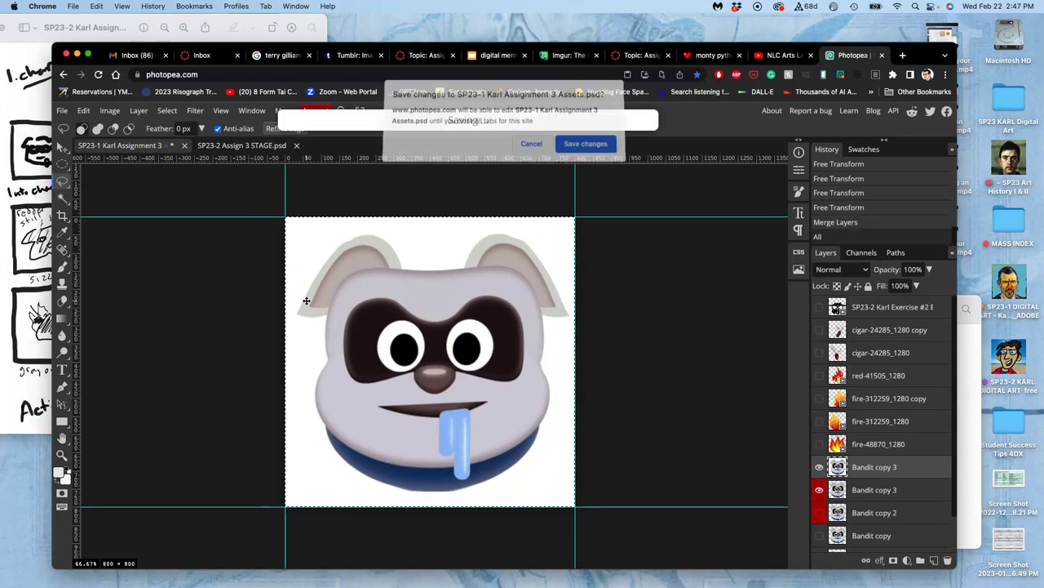
click(588, 149)
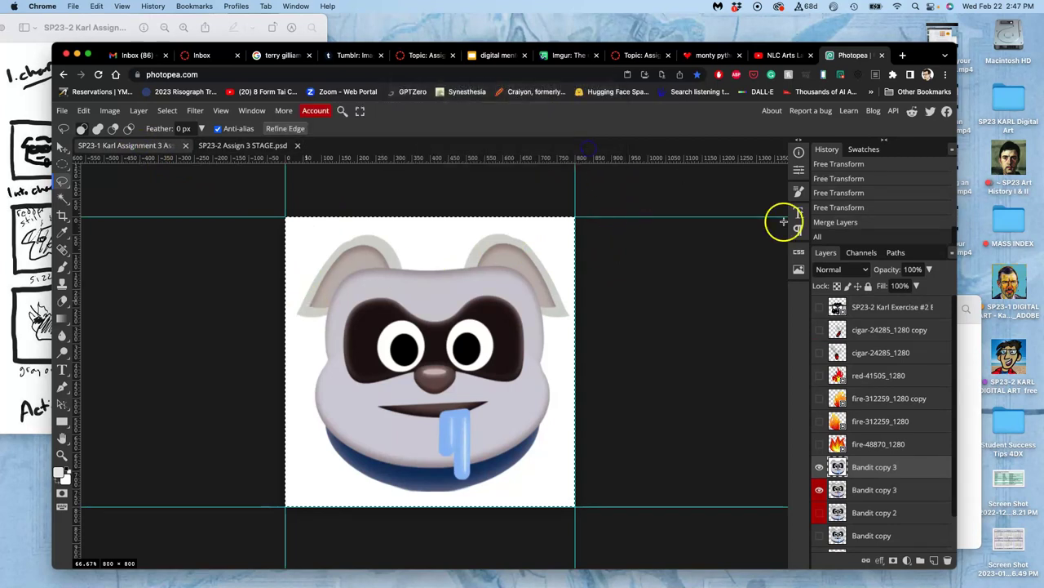
Rearrange the Assign #3 folder in Finder, placing the assets and STAGE PSDs together above the sketches, animatic GIF and folders.
click(967, 347)
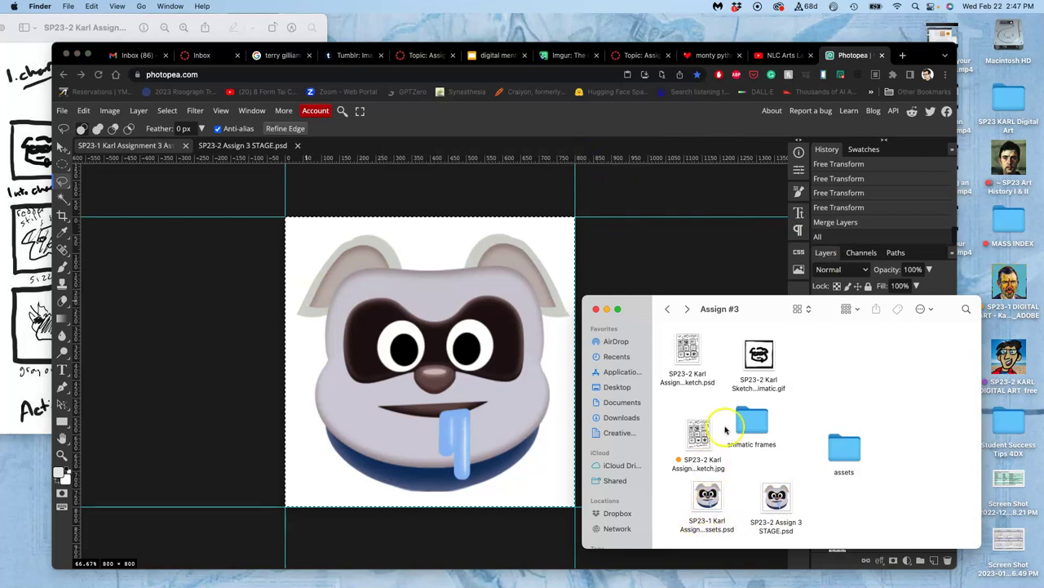
drag(752, 422, 901, 447)
drag(699, 441, 896, 383)
drag(759, 356, 836, 390)
click(687, 351)
drag(687, 351, 790, 441)
drag(806, 506, 691, 359)
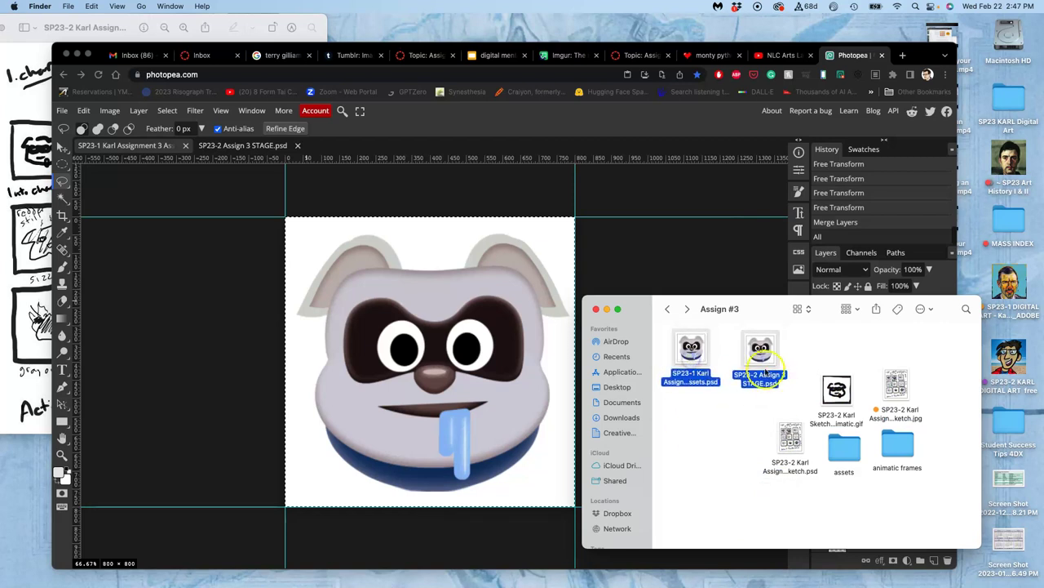
Return to Photopea's assets document, clear the selection and delete the merged Bandit copy 3 layer.
click(609, 275)
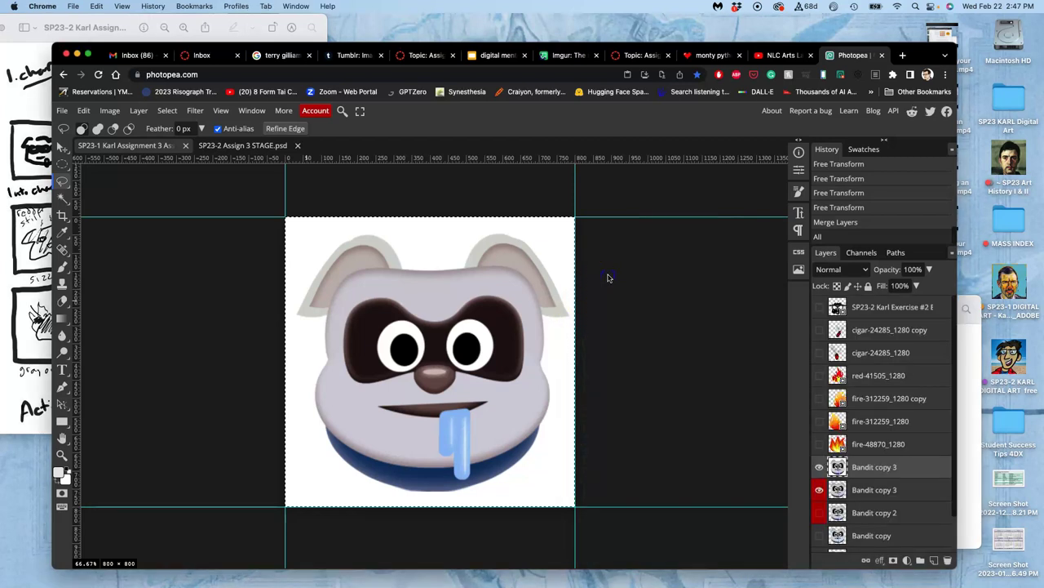
click(623, 295)
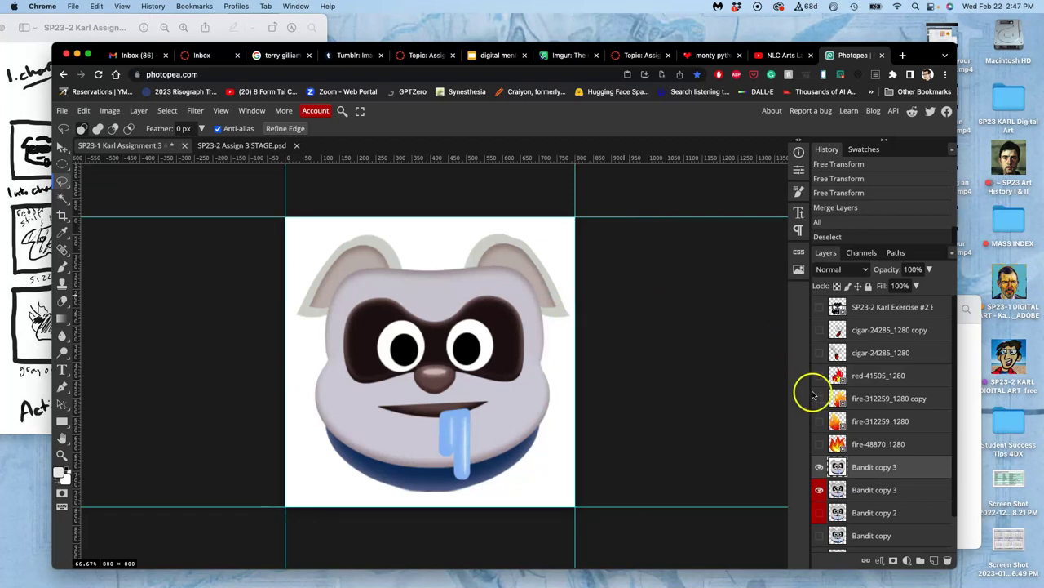
key(Delete)
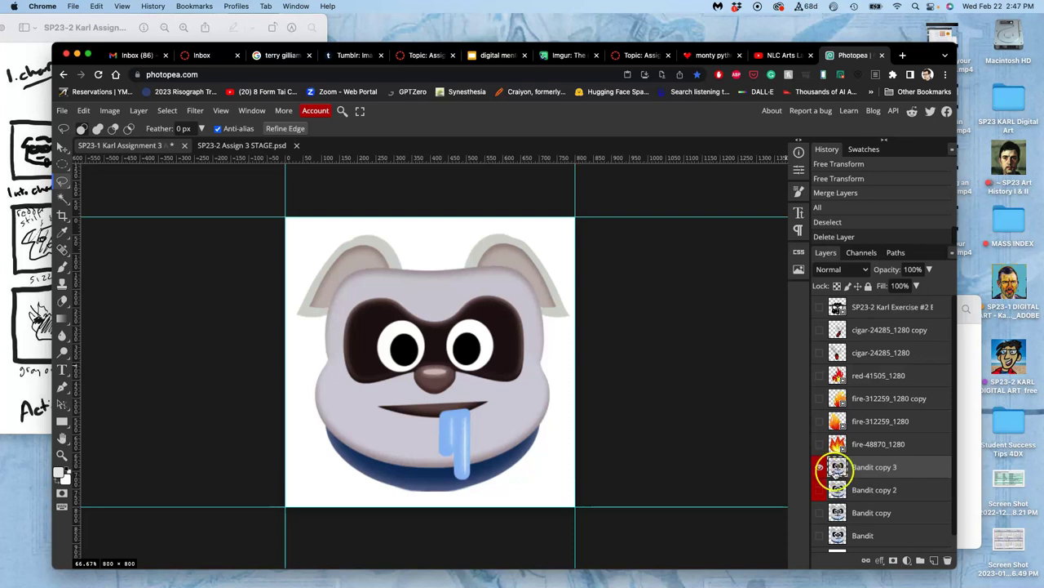
Duplicate Bandit copy 3 as the next frame, hide the original and select the duplicate.
key(super+j)
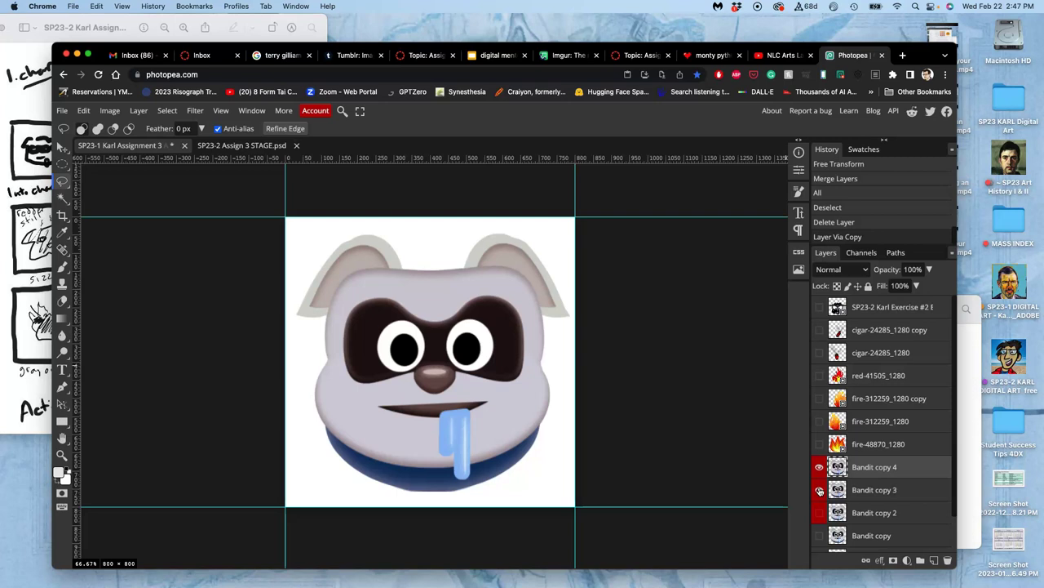
click(820, 491)
click(863, 467)
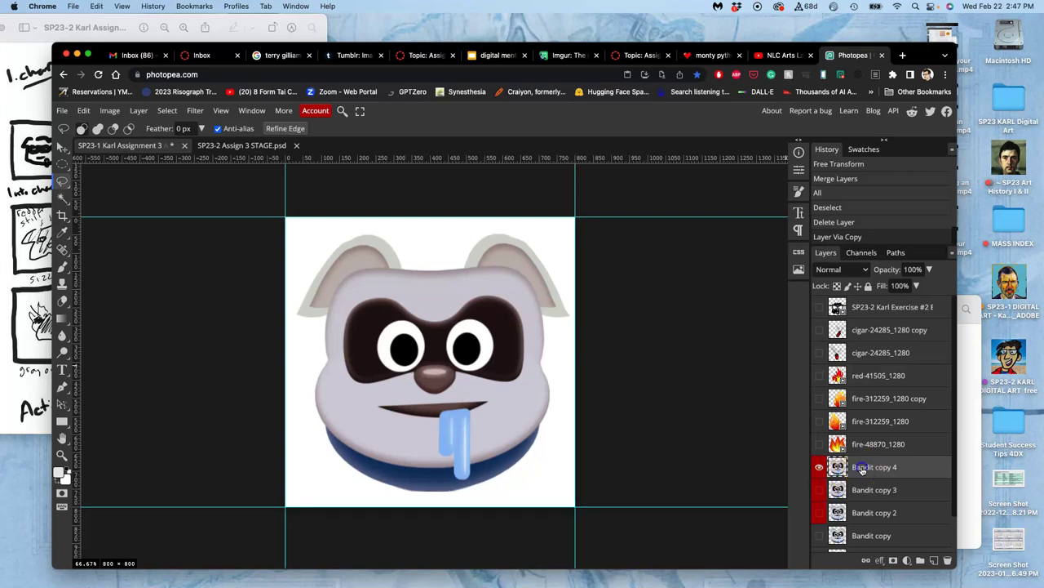
Apply Color Balance to Bandit copy 4, setting the midtones to Cyan-Red 47 and Yellow-Blue -3.
click(109, 112)
mouse_move(130, 147)
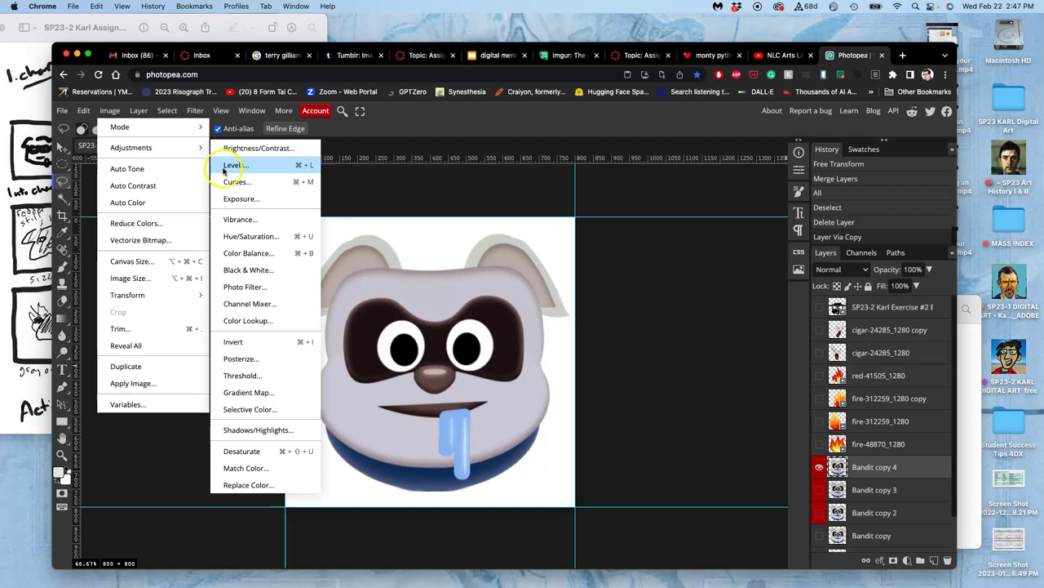
click(232, 252)
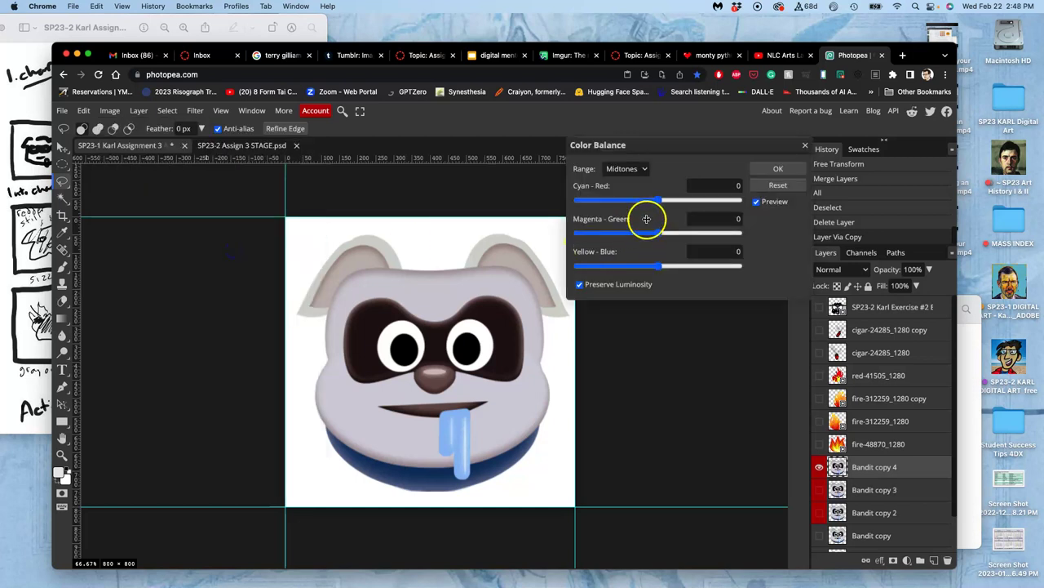
click(660, 203)
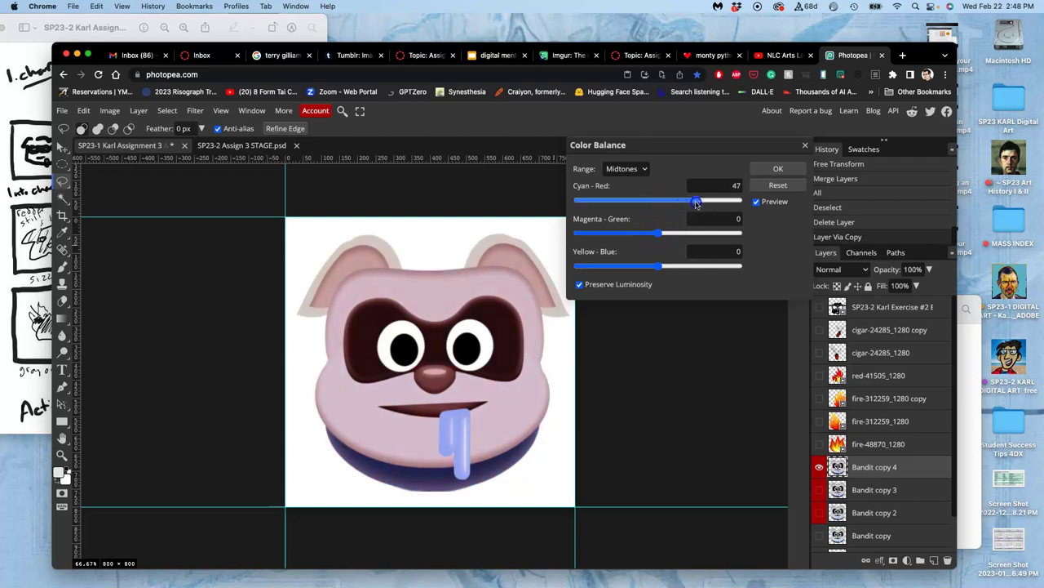
click(659, 234)
click(660, 267)
drag(659, 266, 653, 267)
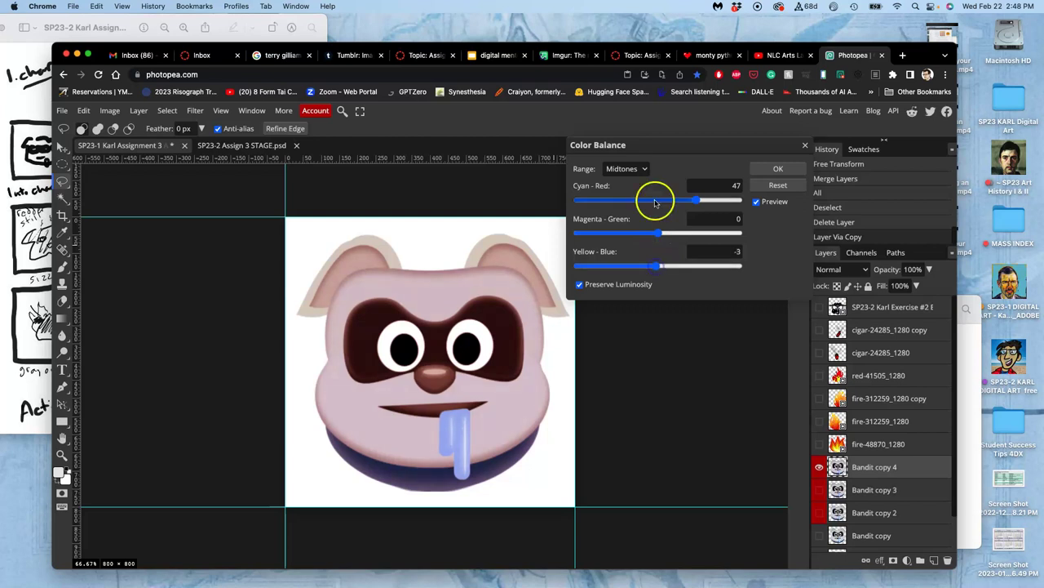
Set the Color Balance highlights to Cyan-Red 23 for Bandit copy 4.
click(641, 169)
click(635, 181)
mouse_move(658, 201)
mouse_down()
mouse_move(672, 203)
mouse_move(661, 202)
mouse_up()
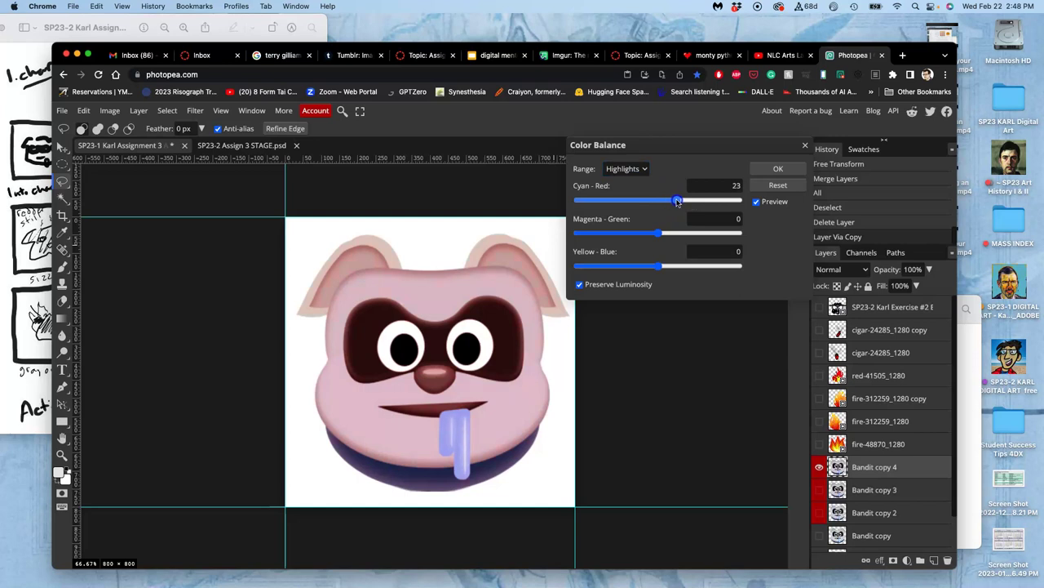